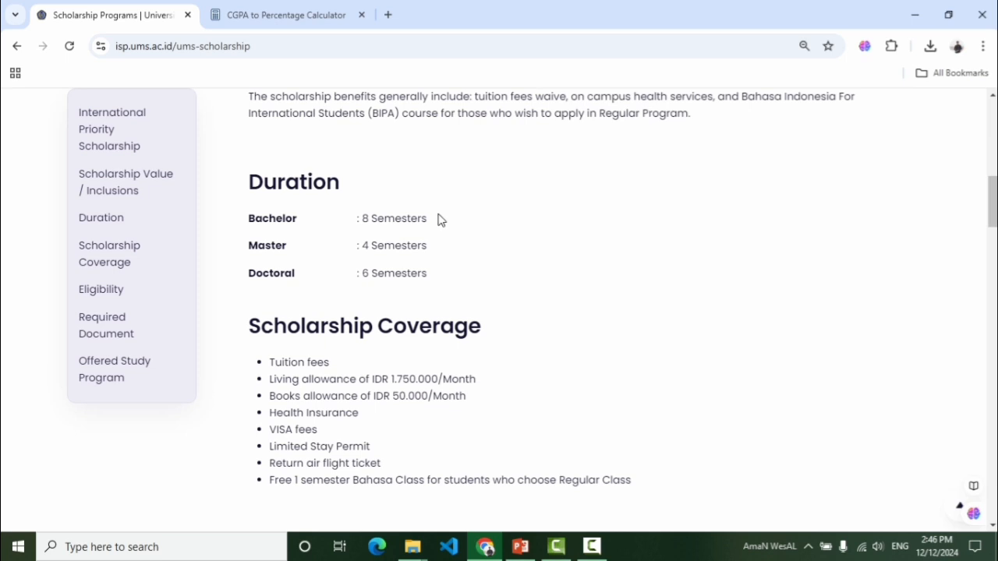
Highlight the scholarship durations: Bachelor 8, Master 4 and Doctoral 6 semesters
{"action": "left_click_drag", "start_coordinate": [434, 220], "coordinate": [376, 218]}
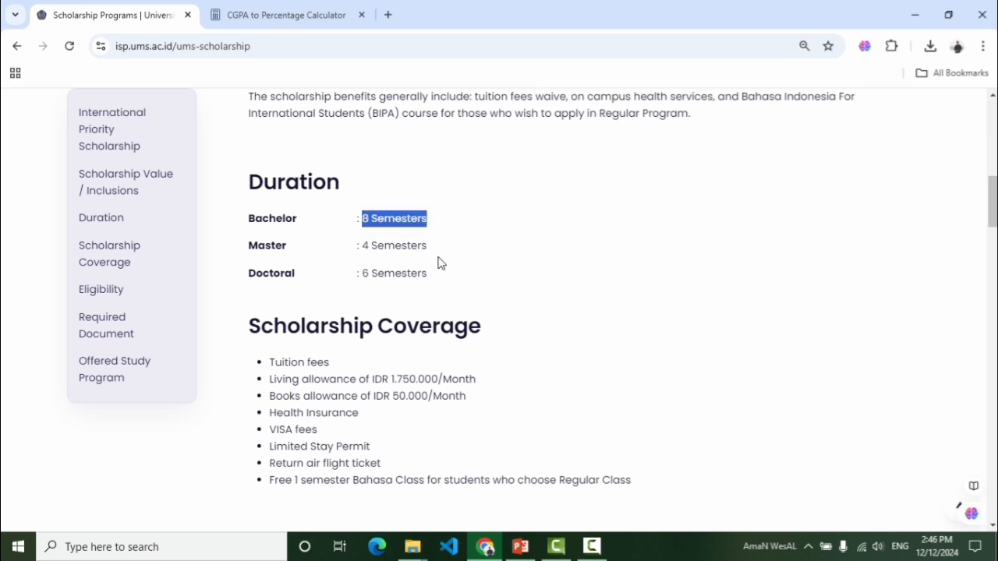
{"action": "left_click_drag", "start_coordinate": [435, 249], "coordinate": [363, 252]}
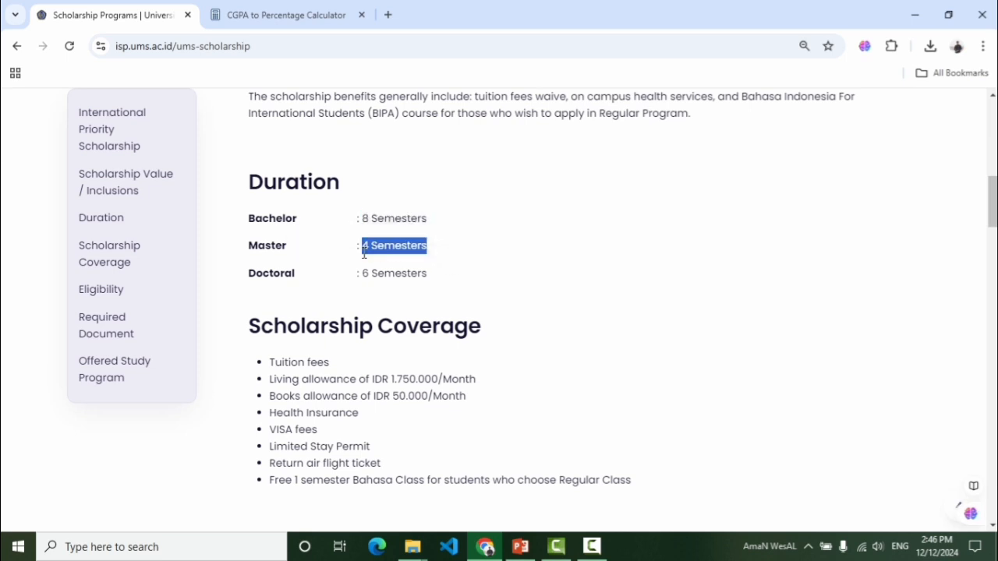
{"action": "left_click", "coordinate": [467, 258]}
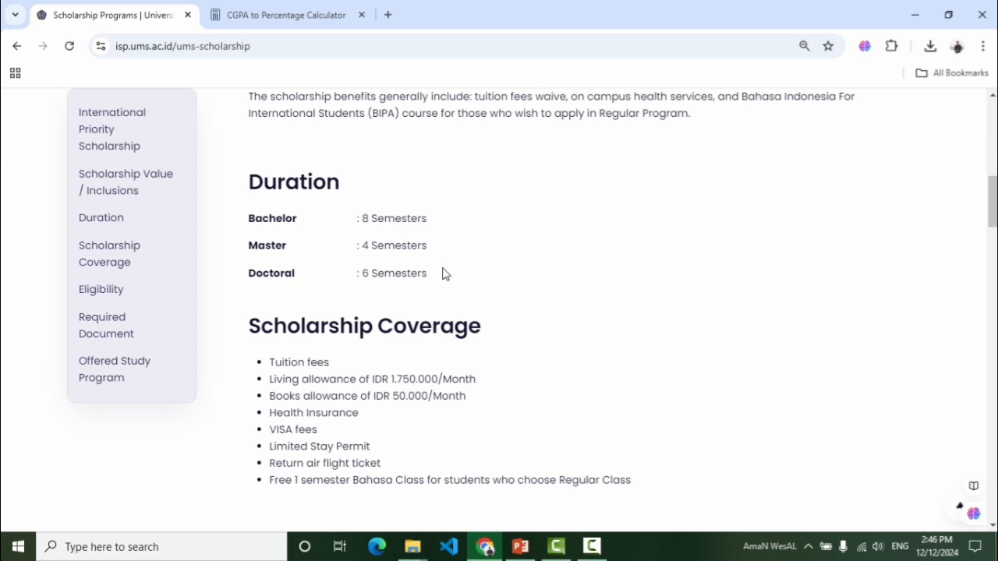
{"action": "left_click_drag", "start_coordinate": [429, 275], "coordinate": [363, 275]}
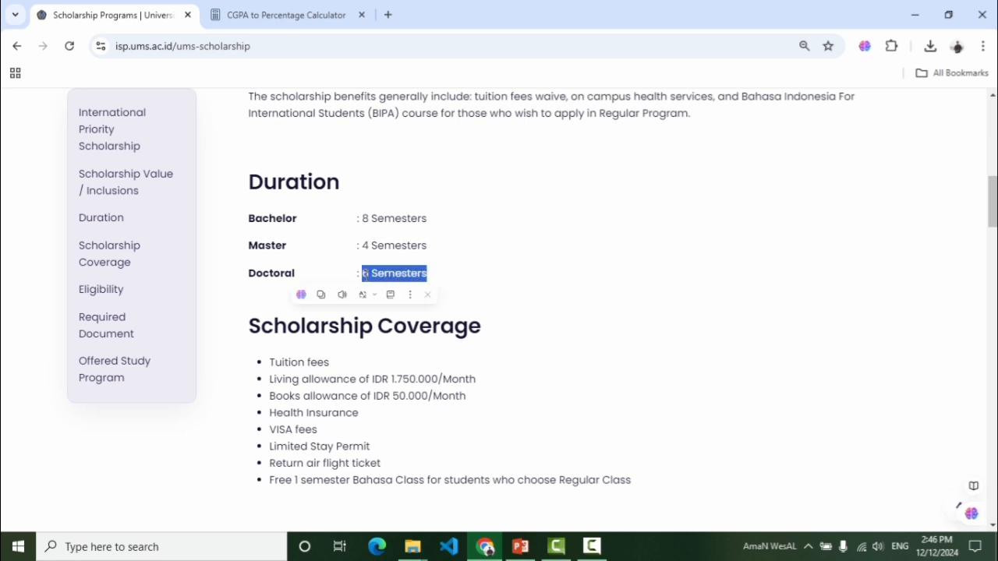
{"action": "left_click", "coordinate": [405, 266]}
{"action": "left_click_drag", "start_coordinate": [426, 246], "coordinate": [359, 245]}
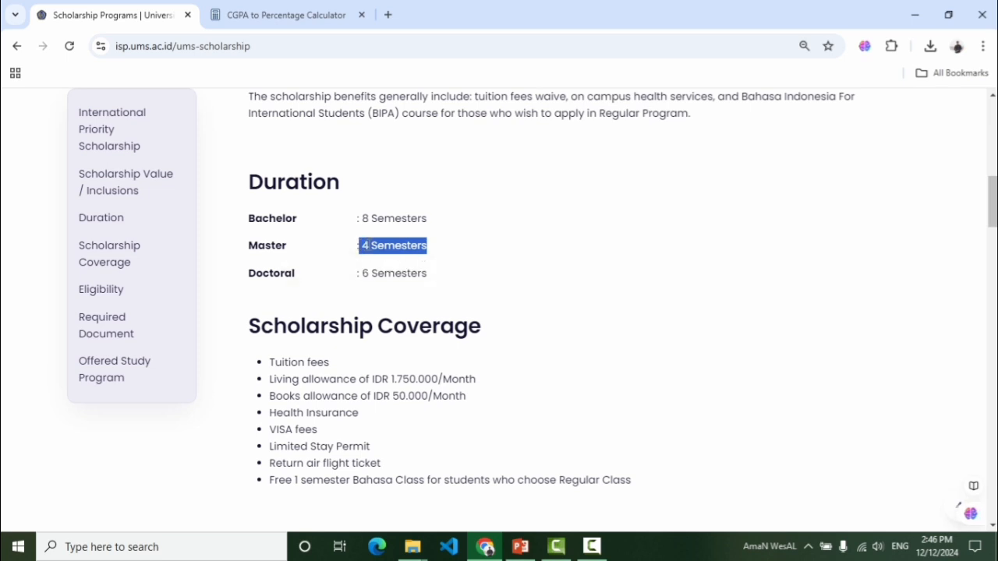
{"action": "left_click", "coordinate": [372, 244]}
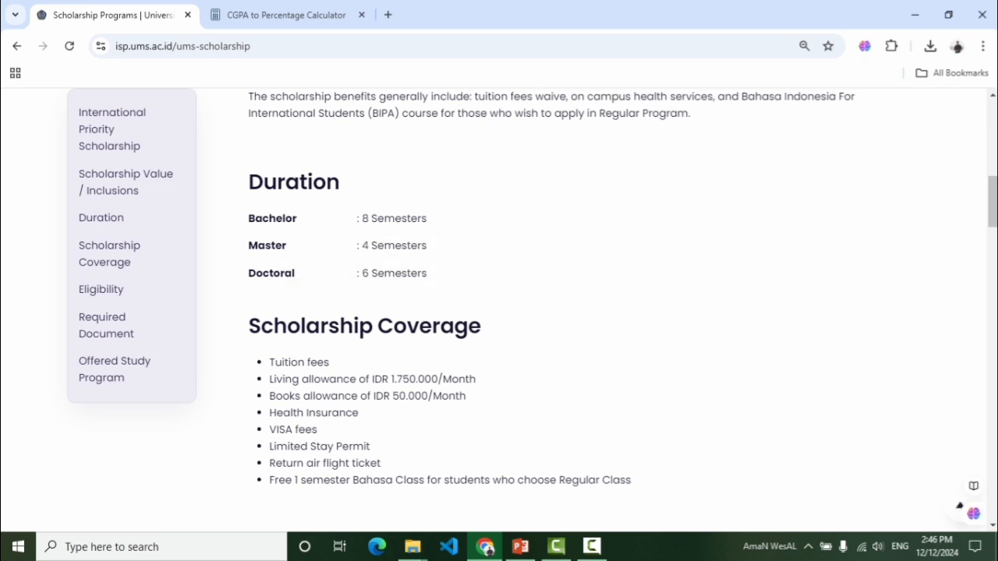
Scroll to and highlight the Scholarship Coverage list
{"action": "mouse_move", "coordinate": [995, 202]}
{"action": "left_mouse_down"}
{"action": "mouse_move", "coordinate": [996, 236]}
{"action": "mouse_move", "coordinate": [996, 219]}
{"action": "left_mouse_up"}
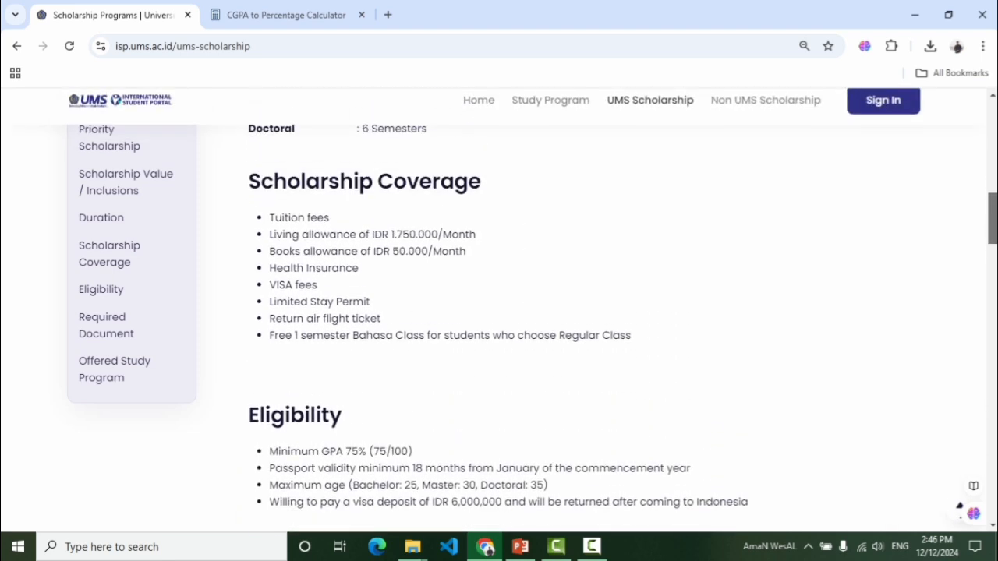
{"action": "left_click_drag", "start_coordinate": [441, 331], "coordinate": [274, 218]}
{"action": "scroll", "coordinate": [424, 313], "scroll_direction": "down", "scroll_amount": 2}
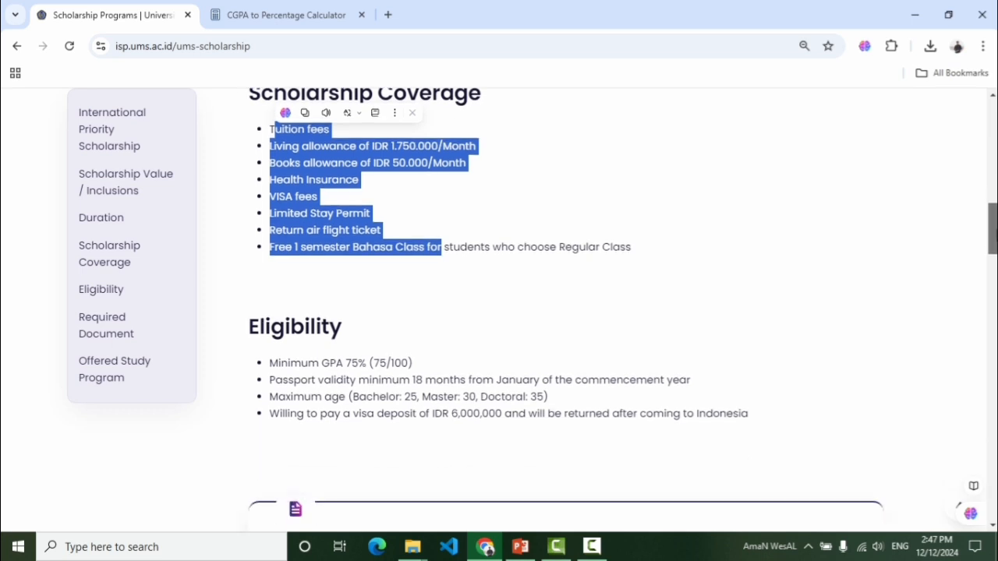
{"action": "left_click", "coordinate": [418, 289]}
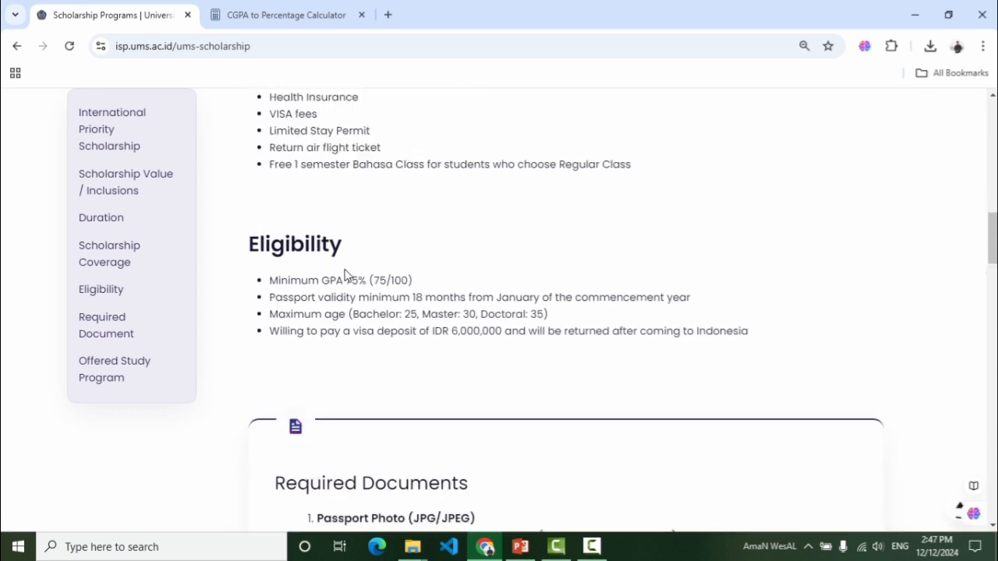
Highlight the Eligibility rules: minimum GPA 75% and 18-month passport validity
{"action": "left_click_drag", "start_coordinate": [345, 261], "coordinate": [249, 248]}
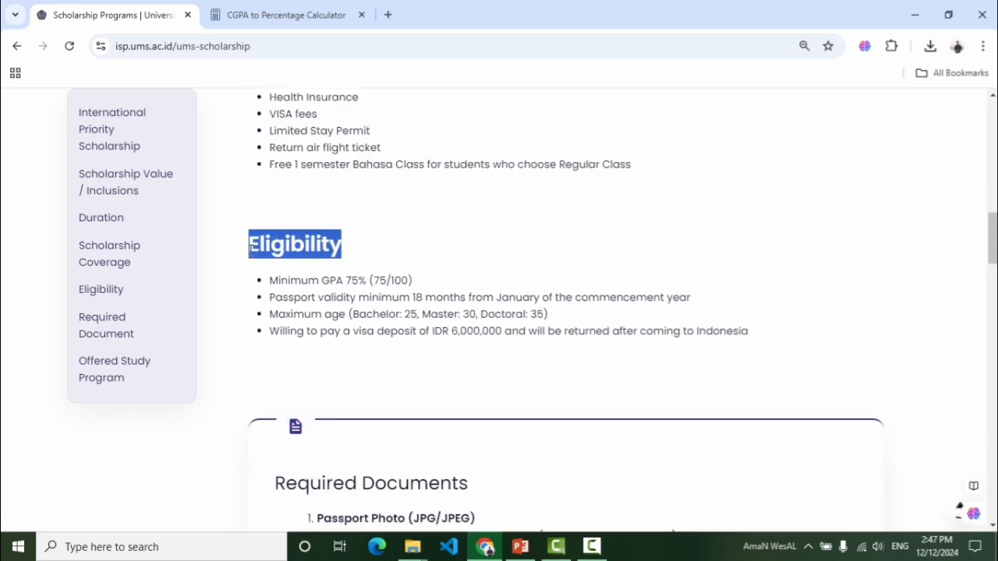
{"action": "left_click", "coordinate": [324, 258]}
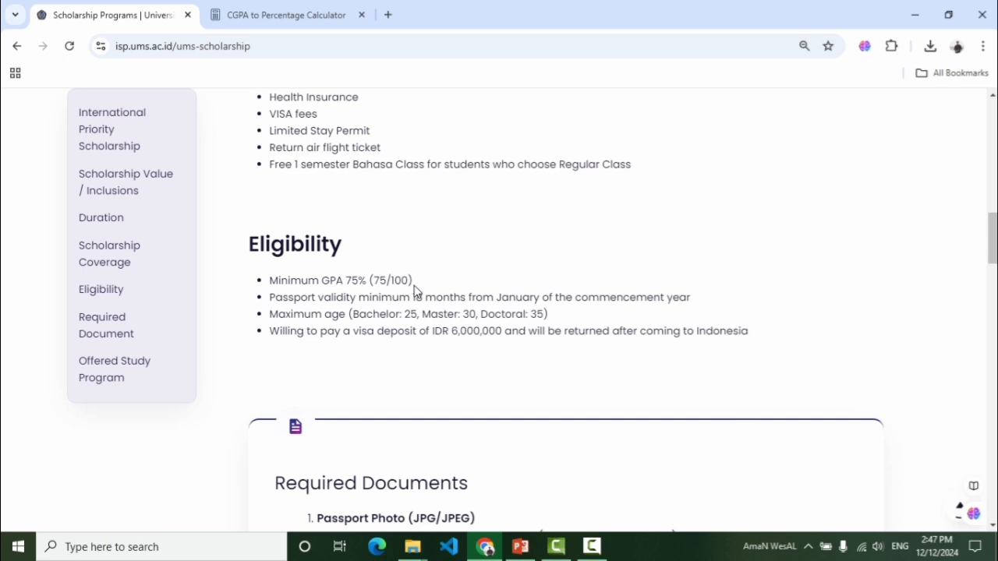
{"action": "left_click_drag", "start_coordinate": [414, 287], "coordinate": [343, 283]}
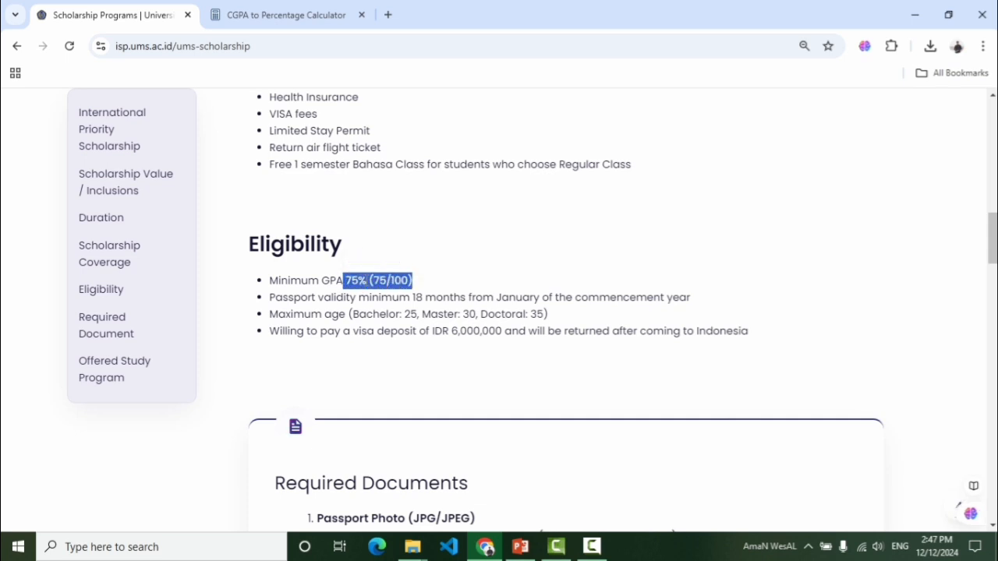
{"action": "left_click", "coordinate": [367, 281]}
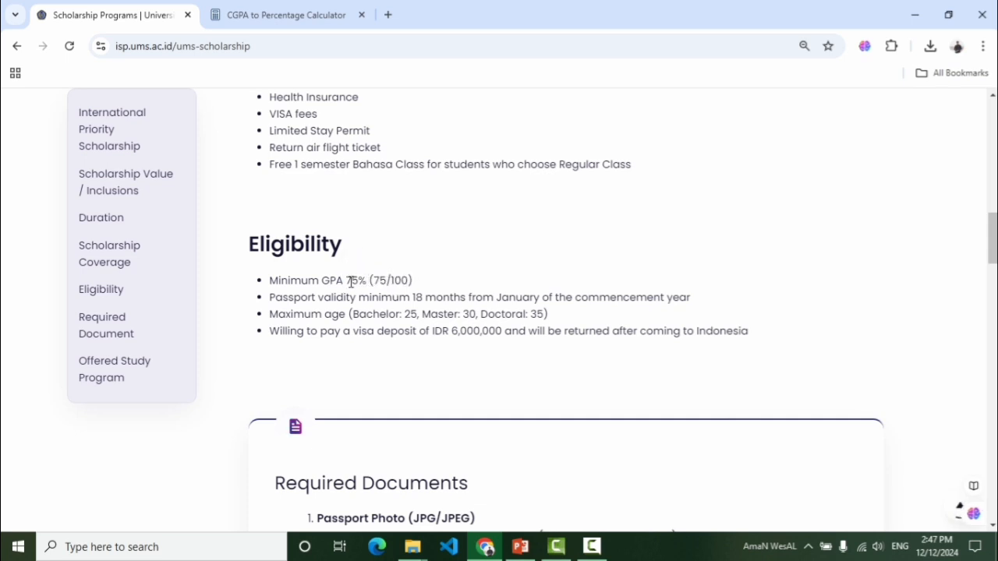
{"action": "left_click_drag", "start_coordinate": [360, 278], "coordinate": [360, 279]}
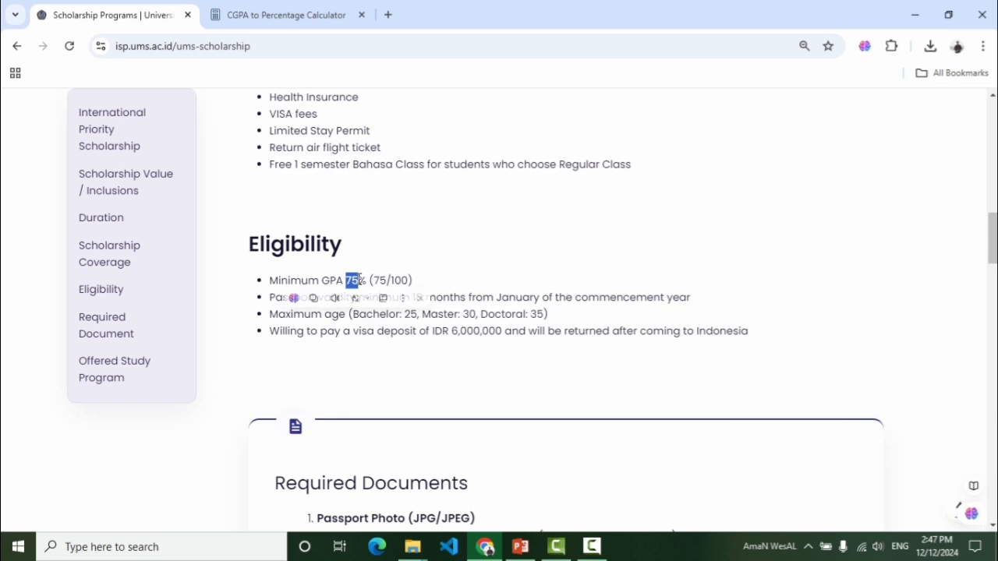
{"action": "left_click", "coordinate": [456, 292]}
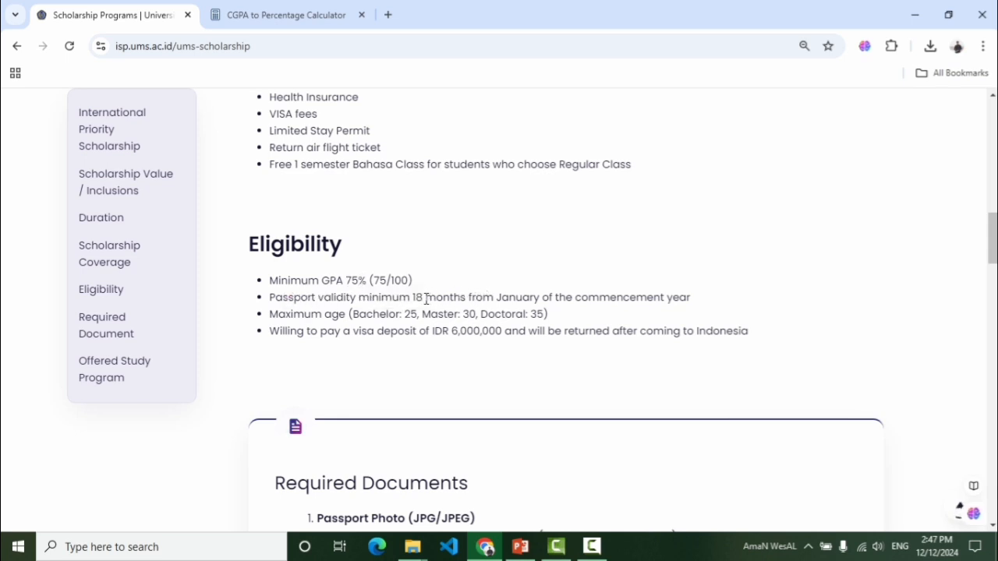
{"action": "left_click_drag", "start_coordinate": [417, 298], "coordinate": [540, 303]}
{"action": "left_click", "coordinate": [649, 297]}
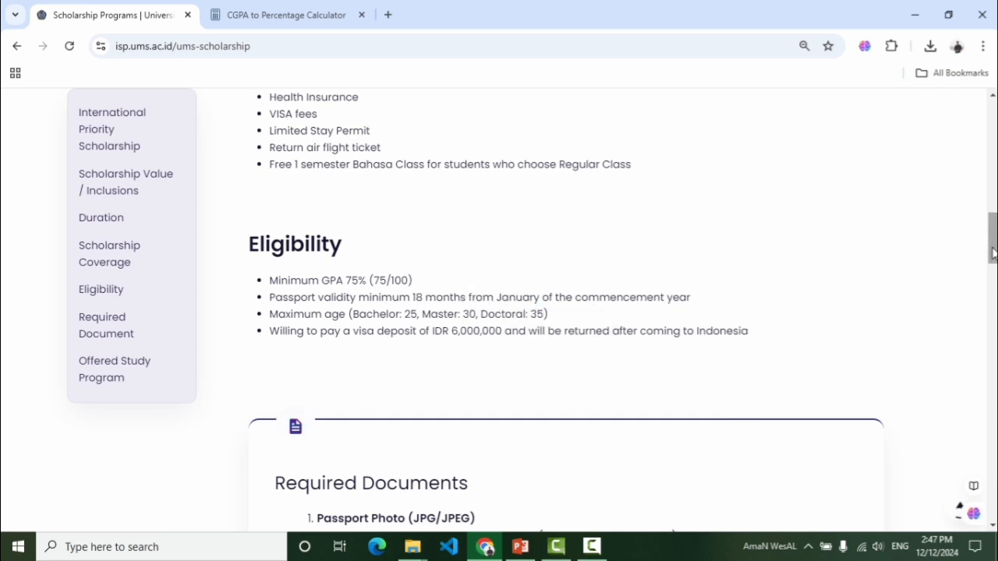
{"action": "left_click_drag", "start_coordinate": [993, 254], "coordinate": [993, 264]}
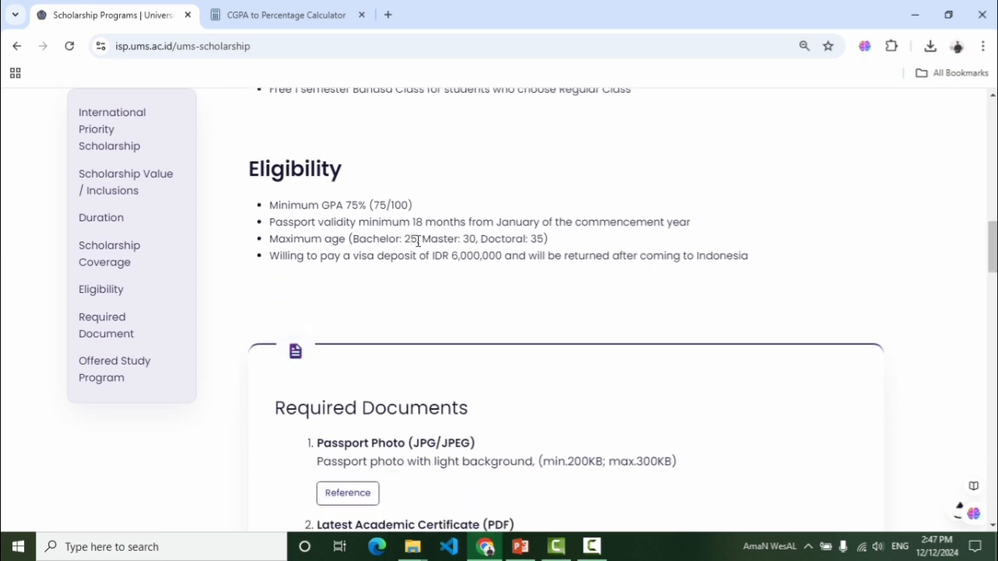
Note the Bachelor maximum age of 25, then move to the Required Documents heading
{"action": "left_click_drag", "start_coordinate": [414, 240], "coordinate": [414, 240]}
{"action": "left_click", "coordinate": [767, 256]}
{"action": "left_click_drag", "start_coordinate": [993, 249], "coordinate": [993, 286]}
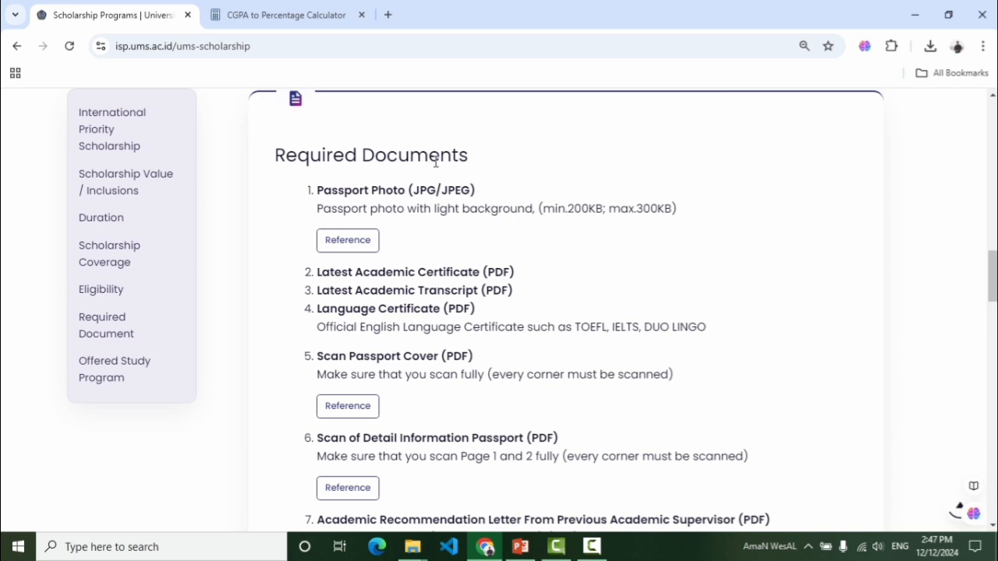
{"action": "left_click_drag", "start_coordinate": [436, 161], "coordinate": [273, 160]}
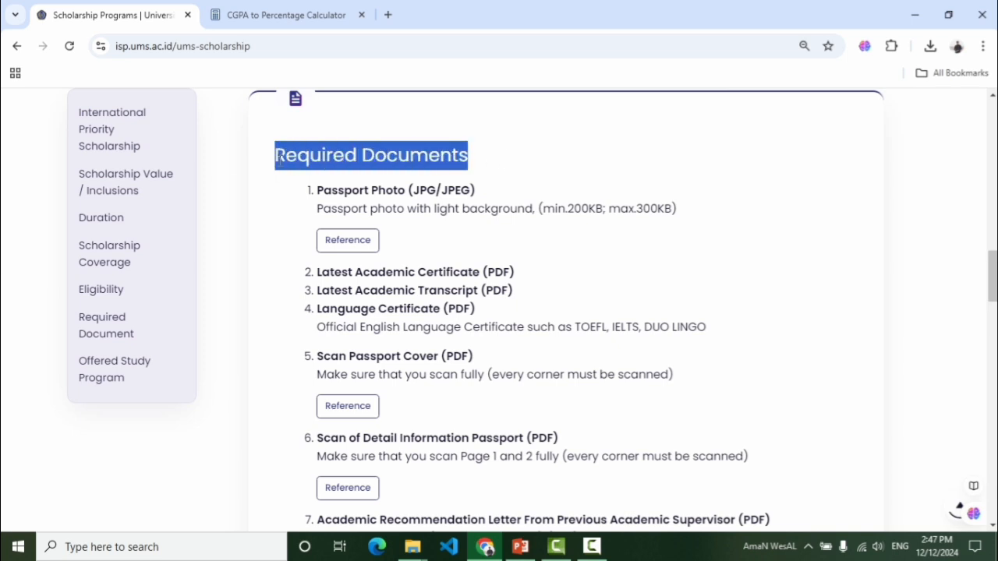
{"action": "left_click", "coordinate": [417, 230]}
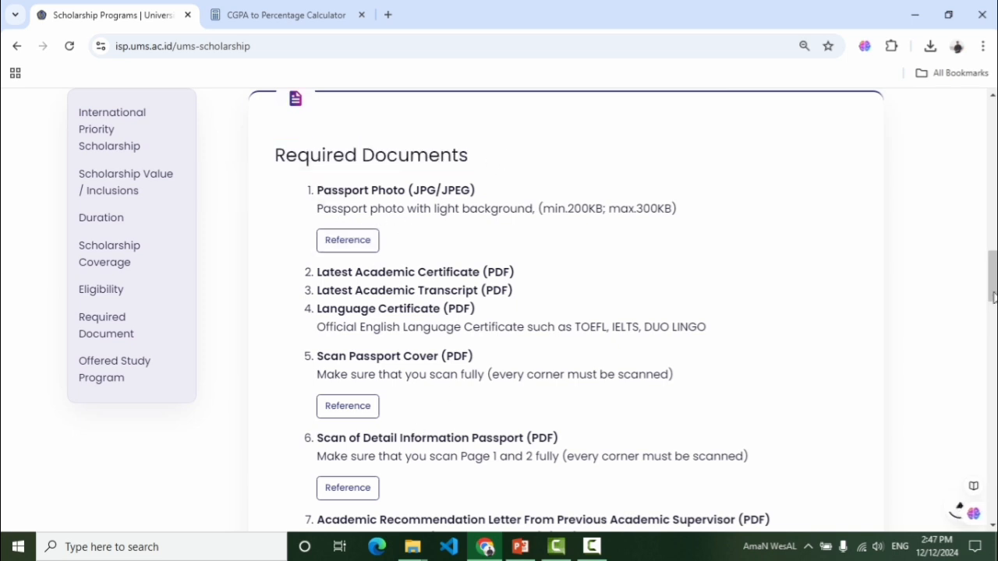
{"action": "left_click_drag", "start_coordinate": [994, 296], "coordinate": [994, 321]}
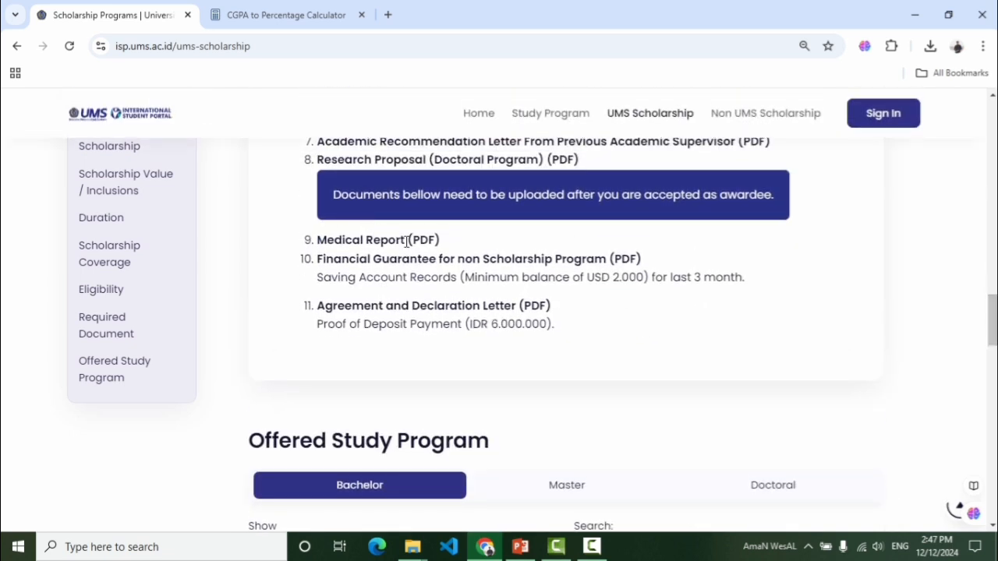
Highlight the Medical Report (PDF) item and scroll to the Offered Study Program table
{"action": "left_click_drag", "start_coordinate": [407, 240], "coordinate": [326, 242]}
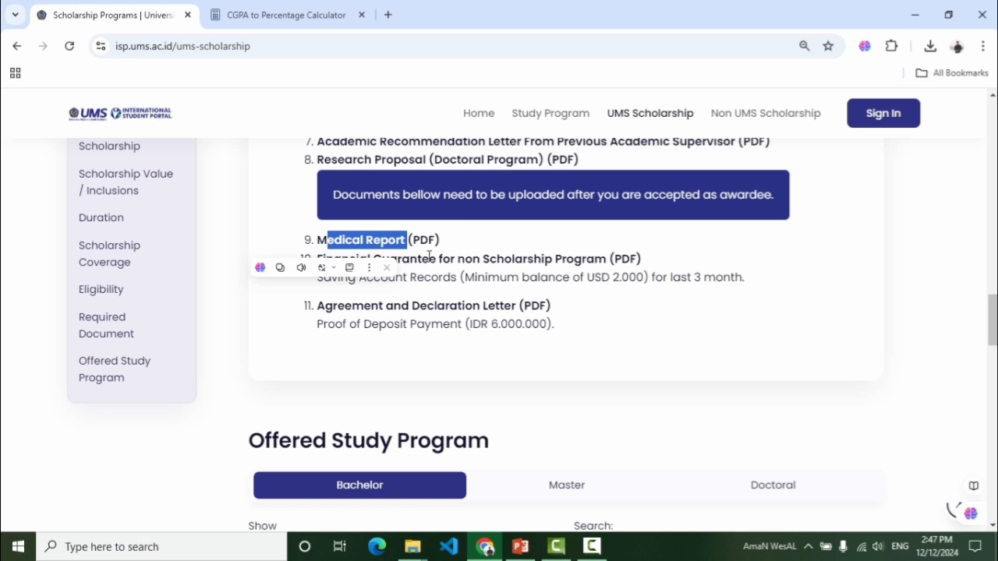
{"action": "left_click_drag", "start_coordinate": [438, 241], "coordinate": [312, 251]}
{"action": "left_click", "coordinate": [390, 239]}
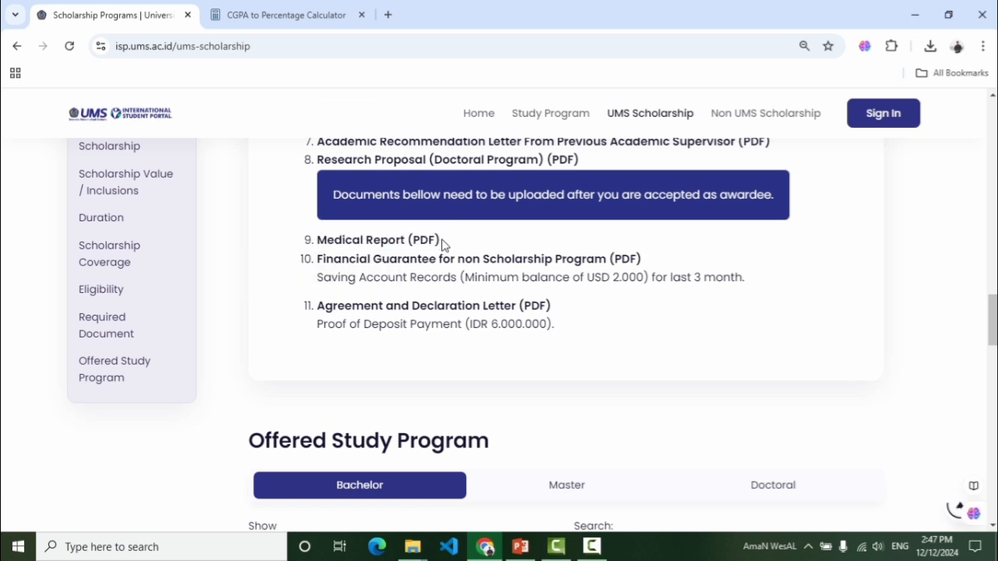
{"action": "left_click_drag", "start_coordinate": [441, 244], "coordinate": [312, 240]}
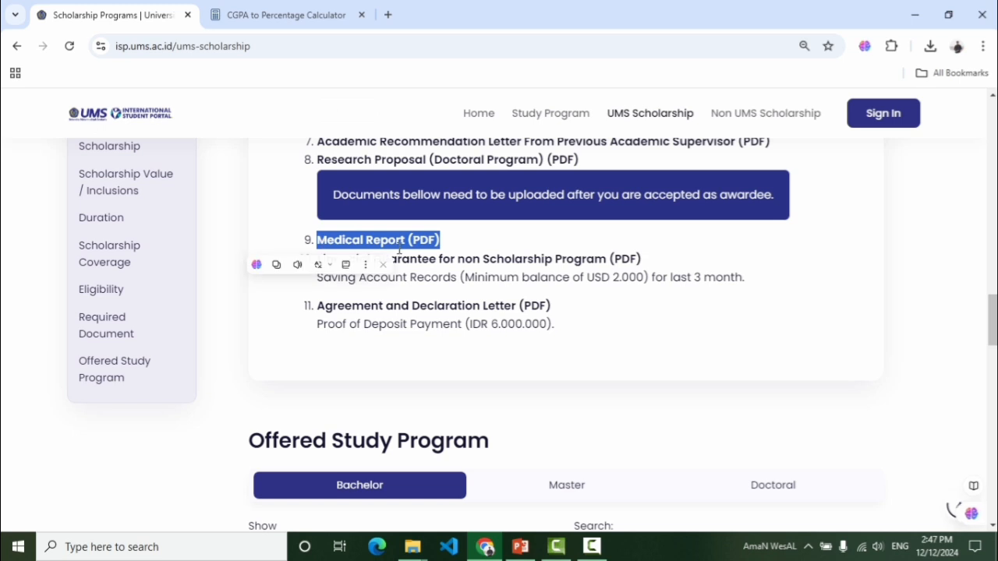
{"action": "left_click", "coordinate": [399, 248]}
{"action": "left_click_drag", "start_coordinate": [433, 259], "coordinate": [433, 259]}
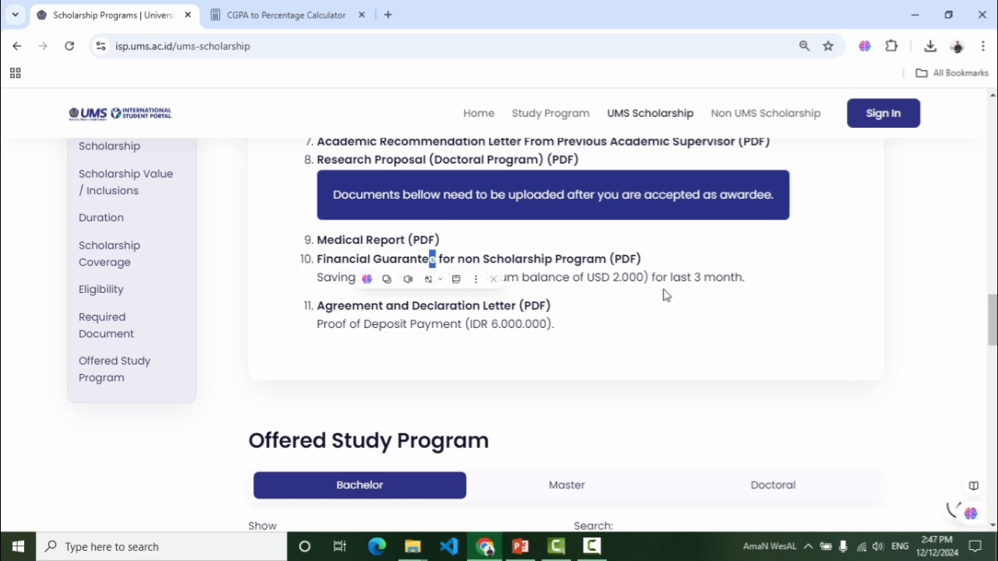
{"action": "left_click", "coordinate": [809, 304]}
{"action": "left_click_drag", "start_coordinate": [989, 328], "coordinate": [994, 357]}
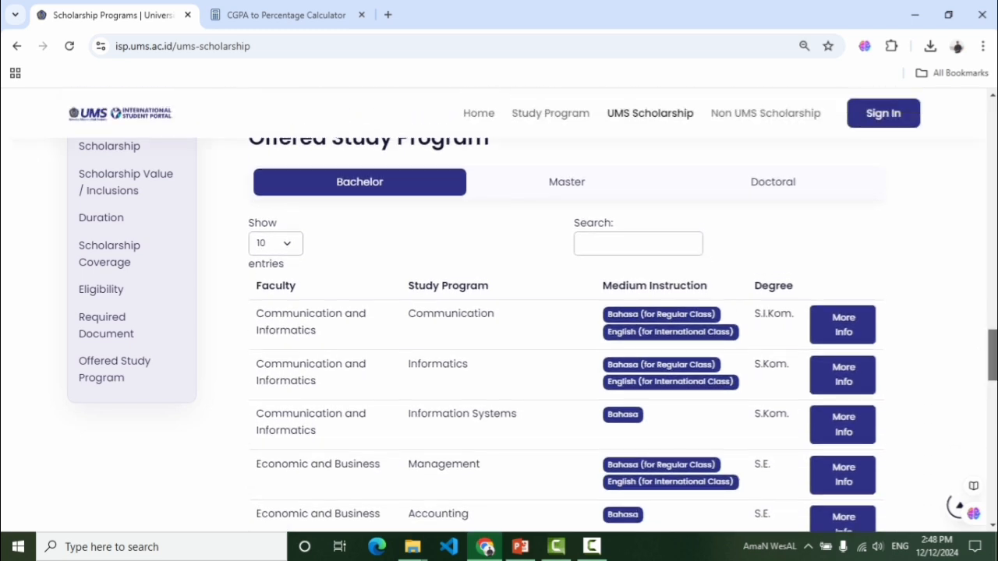
Show the Master programs and note the Communication and Informatics faculty
{"action": "scroll", "coordinate": [955, 304], "scroll_direction": "up", "scroll_amount": 1}
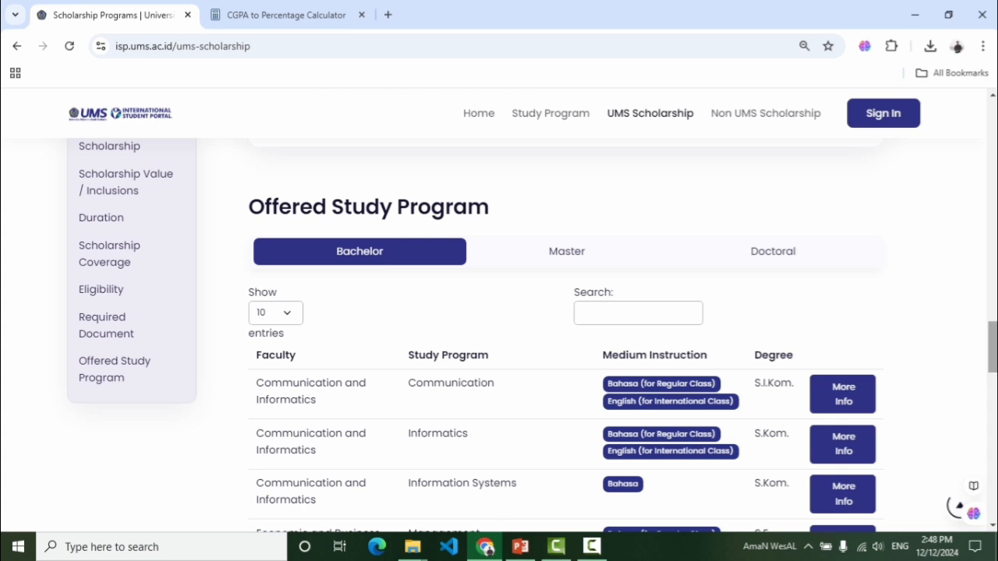
{"action": "scroll", "coordinate": [864, 392], "scroll_direction": "down", "scroll_amount": 2}
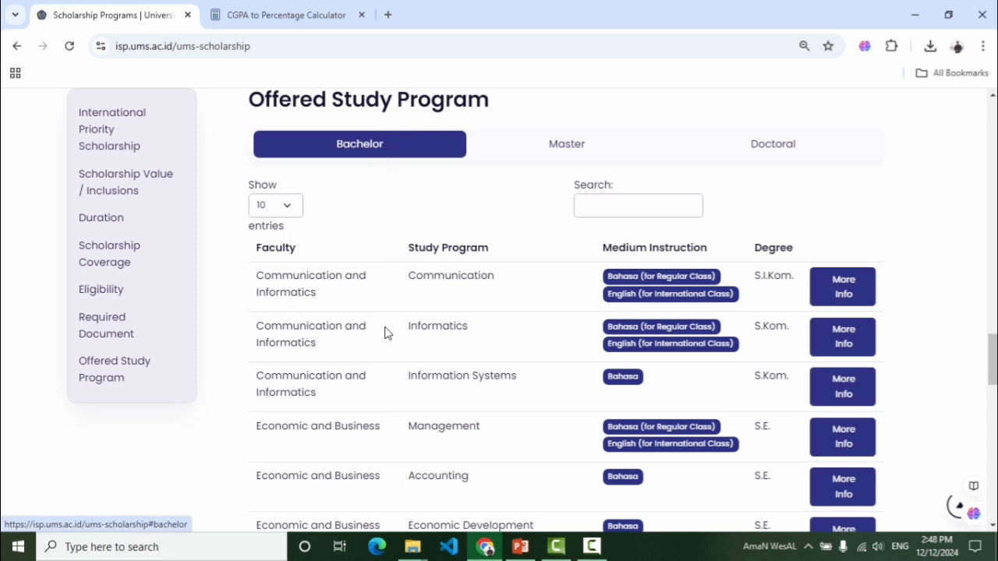
{"action": "left_click_drag", "start_coordinate": [993, 359], "coordinate": [992, 406]}
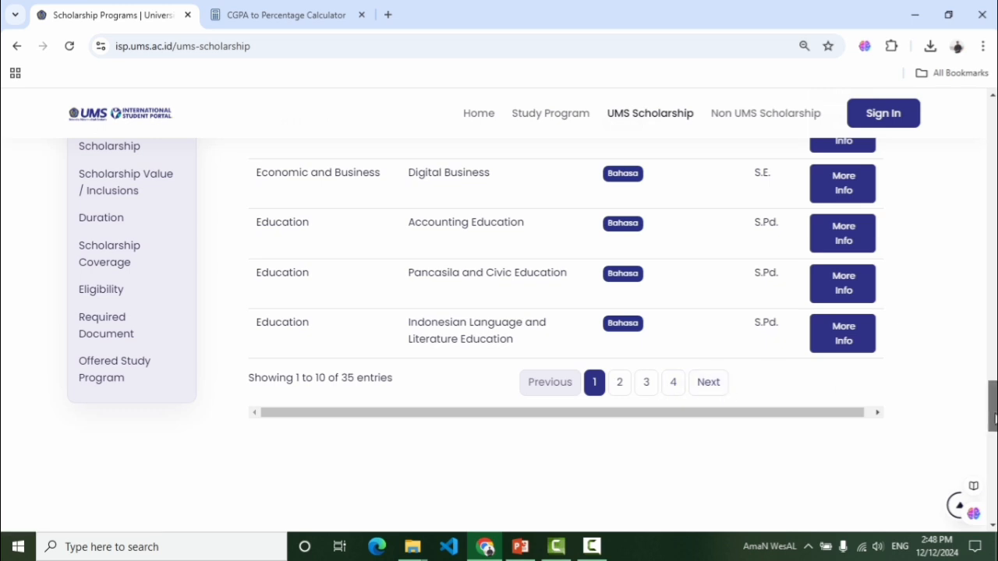
{"action": "left_click_drag", "start_coordinate": [994, 419], "coordinate": [994, 414]}
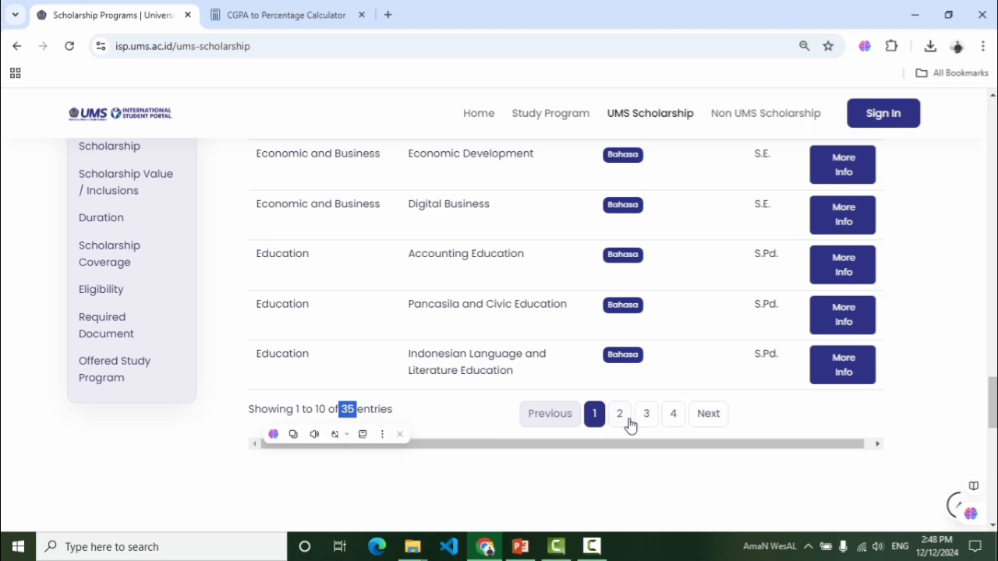
{"action": "left_click_drag", "start_coordinate": [991, 414], "coordinate": [991, 337]}
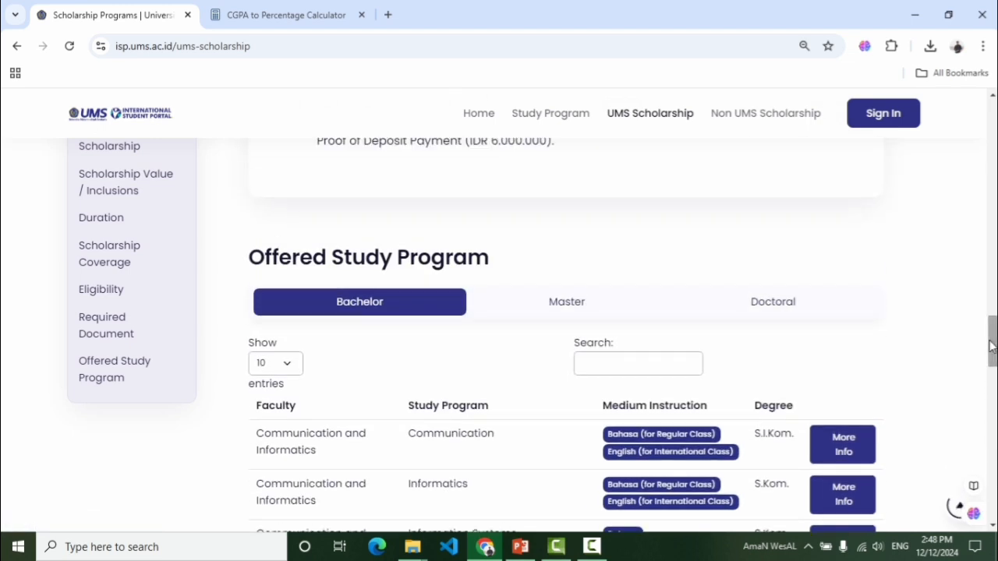
{"action": "left_click", "coordinate": [577, 308]}
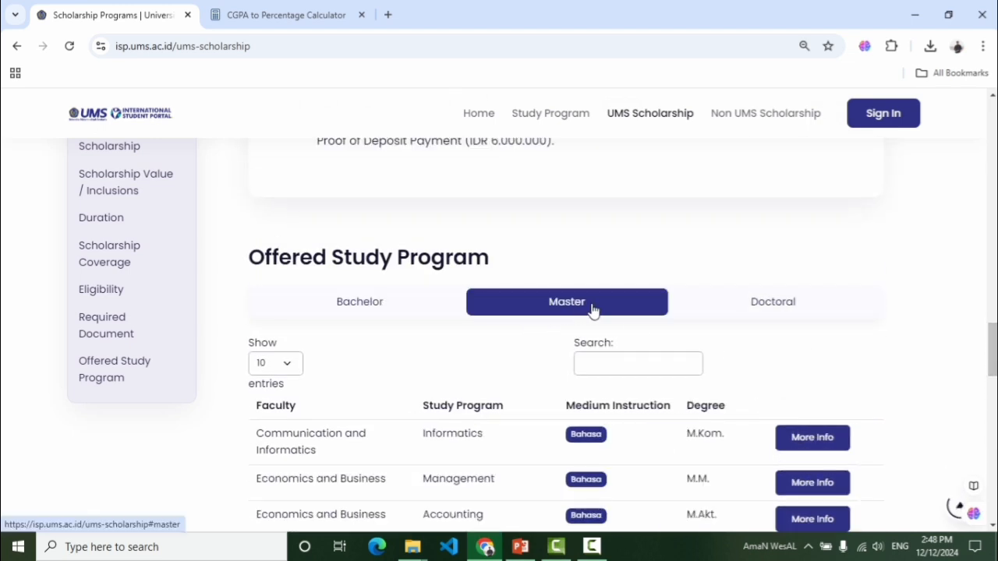
{"action": "left_click_drag", "start_coordinate": [993, 349], "coordinate": [993, 381]}
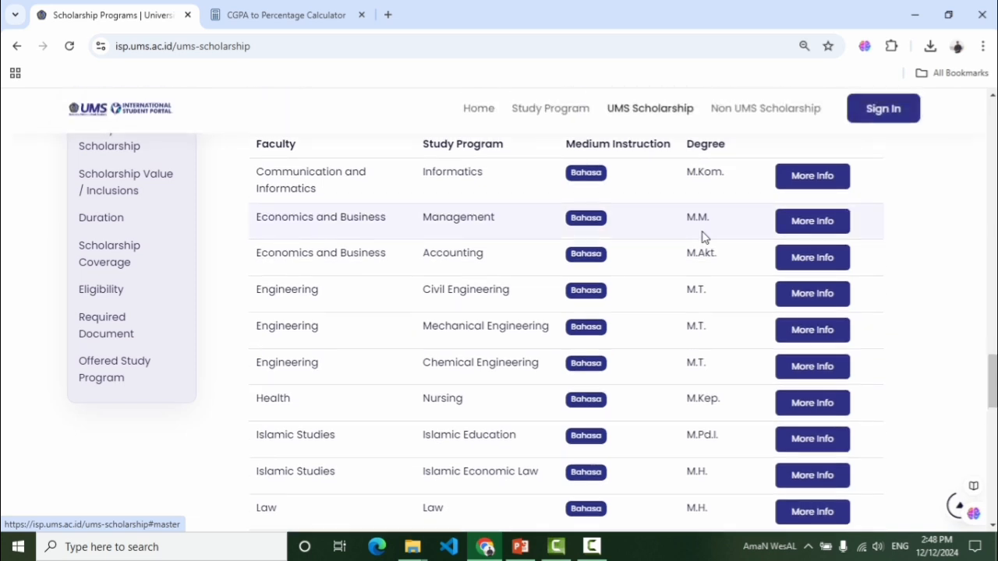
{"action": "left_click_drag", "start_coordinate": [322, 195], "coordinate": [249, 183]}
{"action": "left_click", "coordinate": [334, 207]}
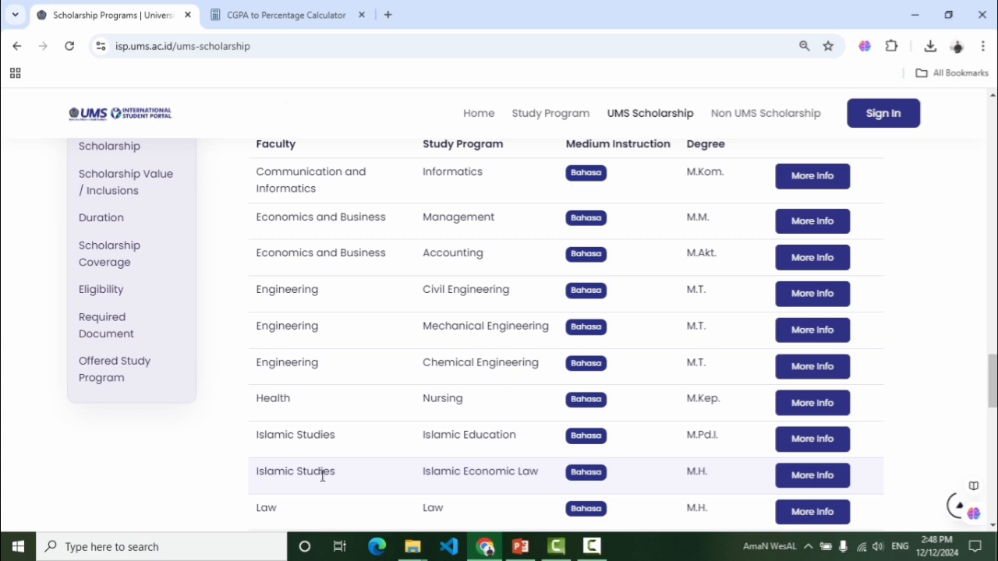
Check the Master table's total of 17 entries, then switch the list to Doctoral
{"action": "scroll", "coordinate": [987, 424], "scroll_direction": "down", "scroll_amount": 5}
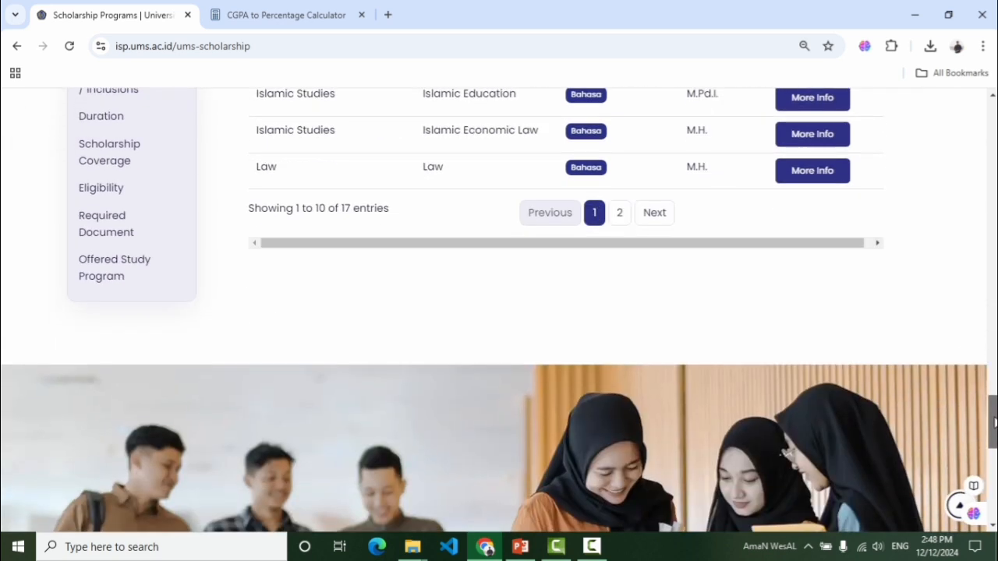
{"action": "scroll", "coordinate": [988, 422], "scroll_direction": "up", "scroll_amount": 3}
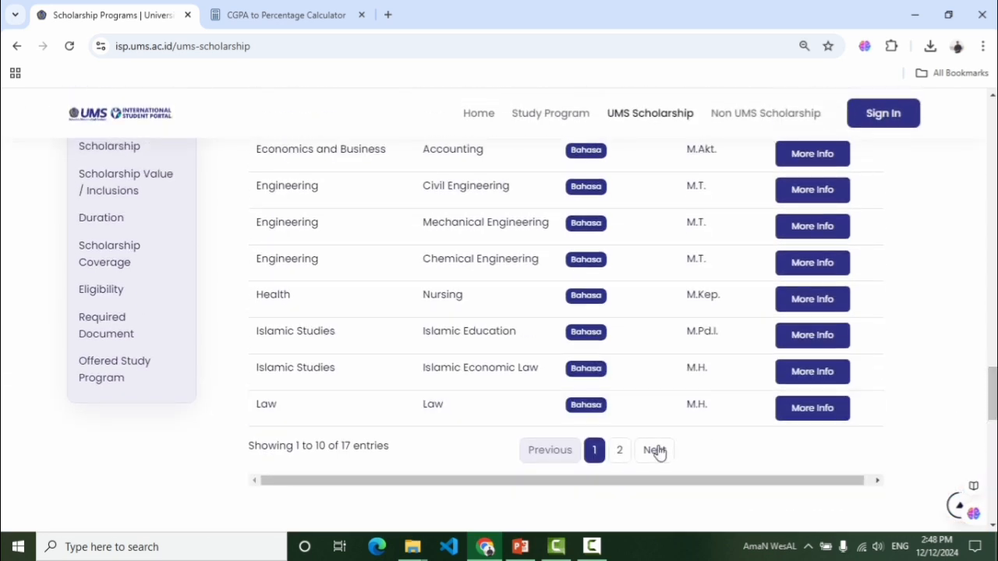
{"action": "left_click_drag", "start_coordinate": [394, 447], "coordinate": [340, 446]}
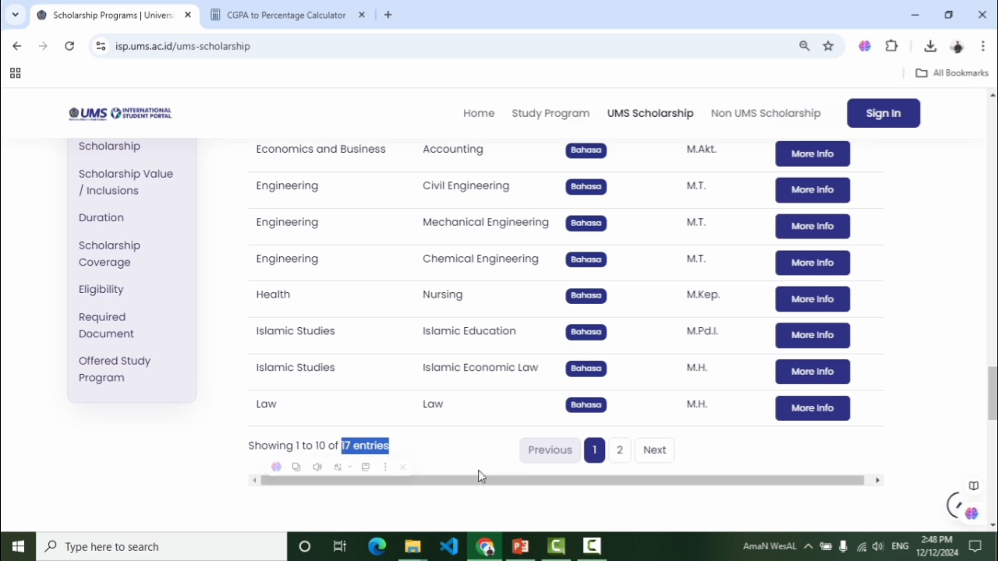
{"action": "scroll", "coordinate": [988, 375], "scroll_direction": "up", "scroll_amount": 1}
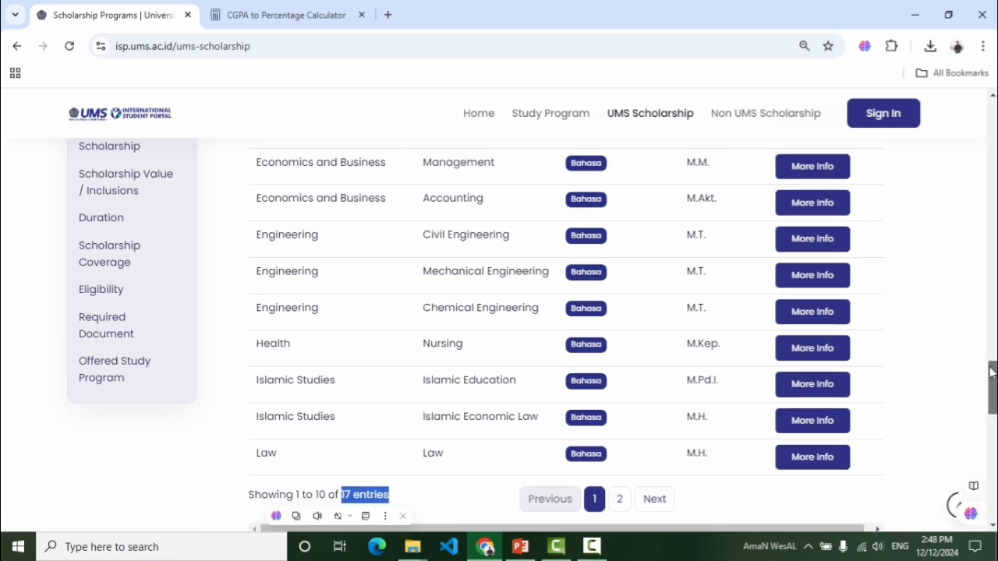
{"action": "left_click_drag", "start_coordinate": [990, 373], "coordinate": [993, 101]}
{"action": "left_click", "coordinate": [764, 343]}
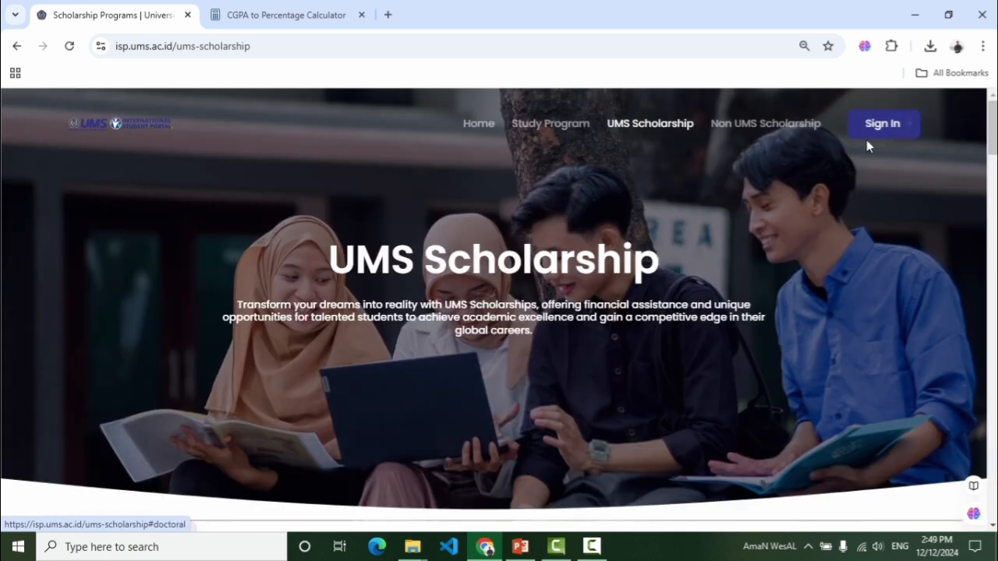
Go to the portal's Sign In page and open the Sign Up form
{"action": "left_click", "coordinate": [884, 138]}
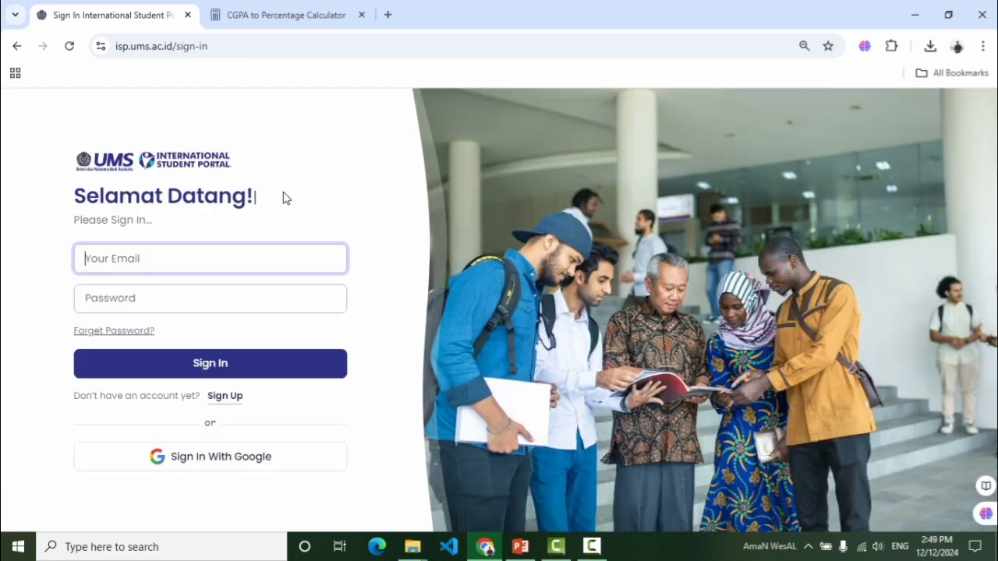
{"action": "left_click", "coordinate": [125, 258]}
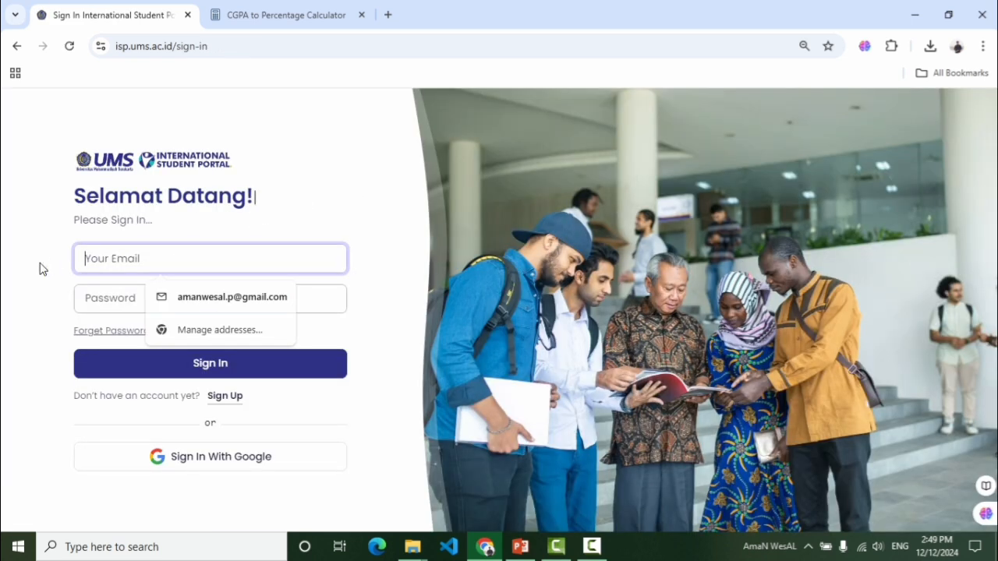
{"action": "left_click", "coordinate": [41, 265]}
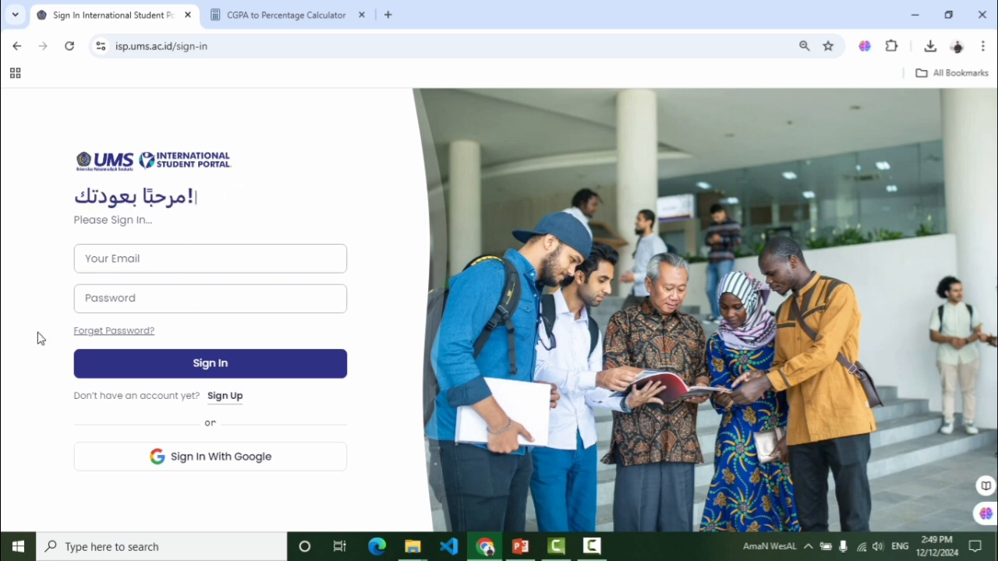
{"action": "left_click", "coordinate": [226, 399]}
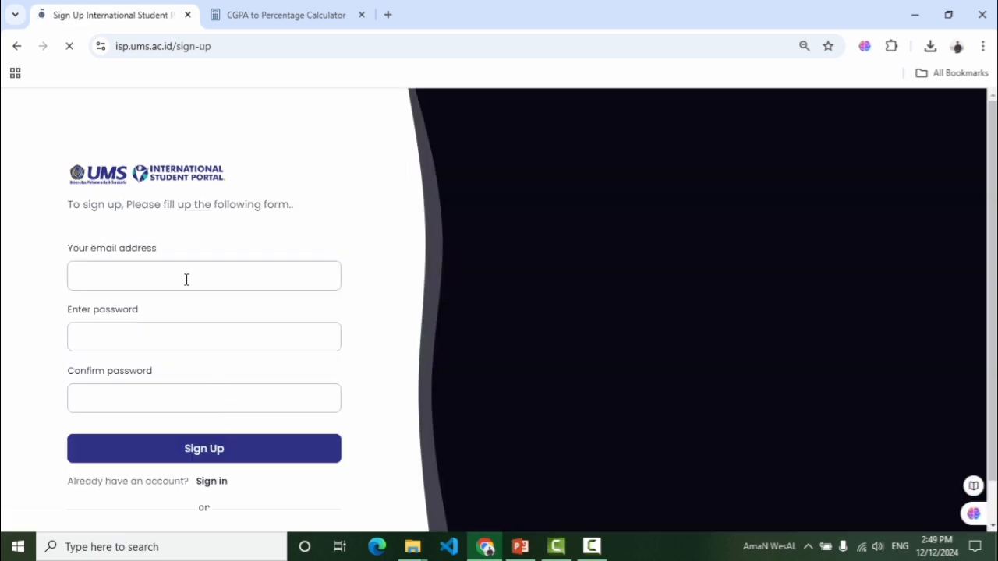
Enter the applicant's email address in the registration form
{"action": "left_click", "coordinate": [157, 274]}
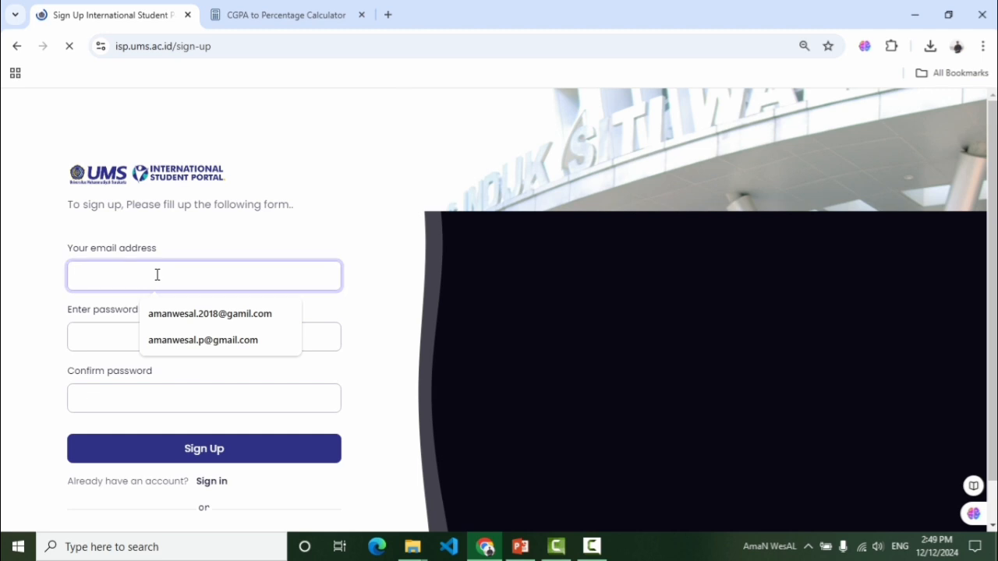
{"action": "left_click", "coordinate": [103, 336]}
{"action": "left_click", "coordinate": [107, 390]}
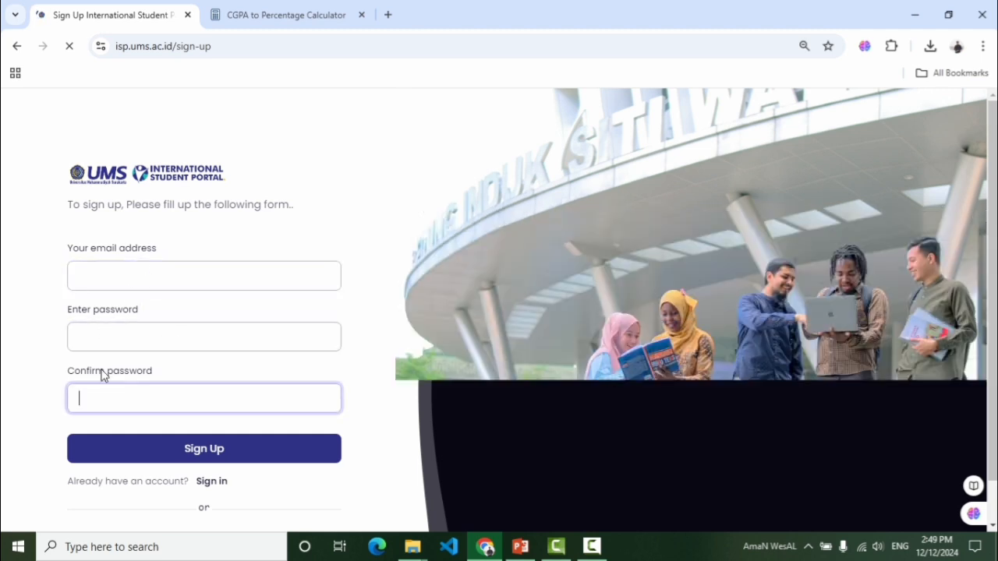
{"action": "left_click", "coordinate": [93, 341]}
{"action": "left_click", "coordinate": [119, 276]}
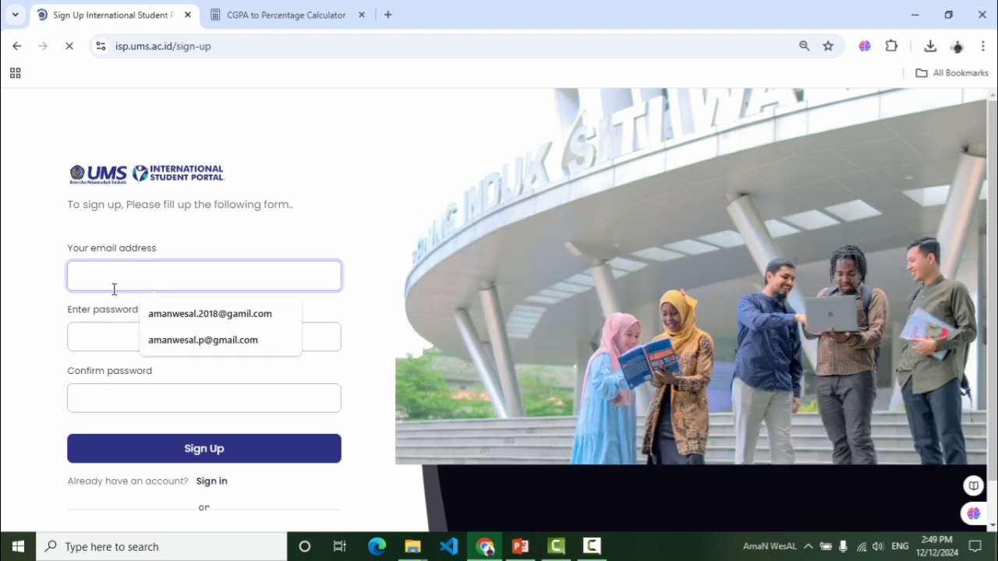
{"action": "left_click", "coordinate": [87, 335]}
{"action": "left_click", "coordinate": [102, 276]}
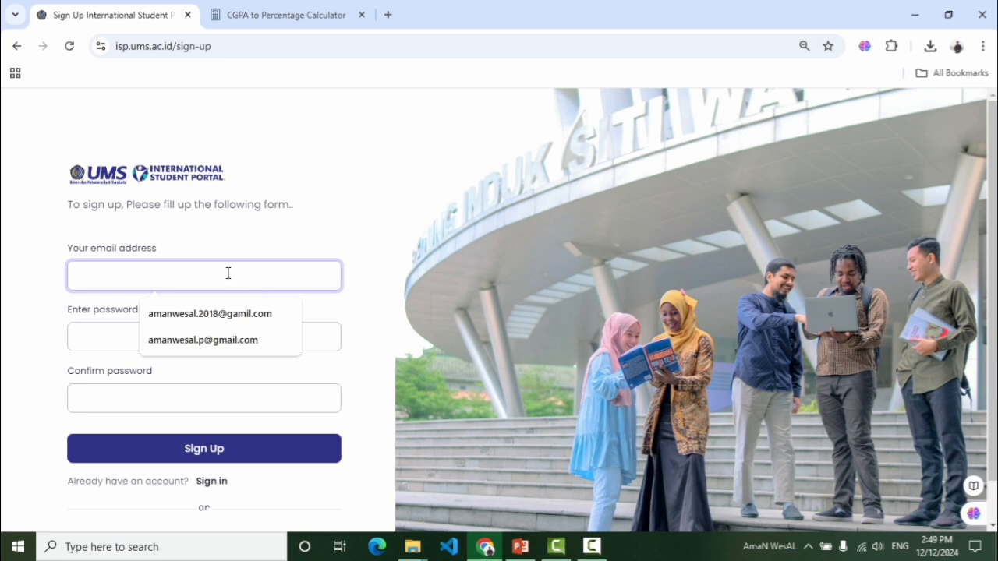
{"action": "left_click", "coordinate": [49, 276]}
{"action": "left_click", "coordinate": [119, 275]}
{"action": "left_click", "coordinate": [219, 252]}
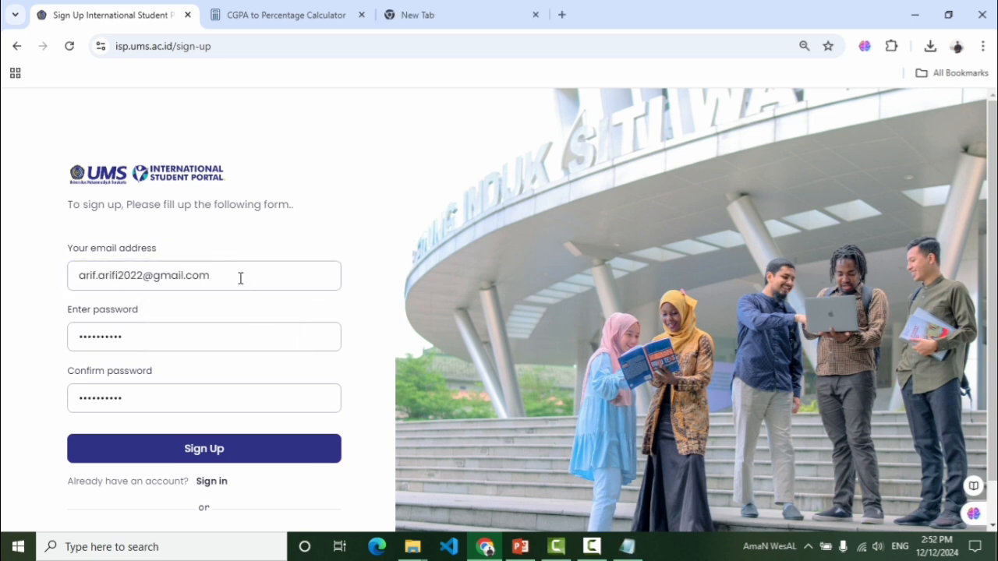
Fill in and check the password and matching Confirm password fields
{"action": "left_click_drag", "start_coordinate": [141, 337], "coordinate": [79, 341]}
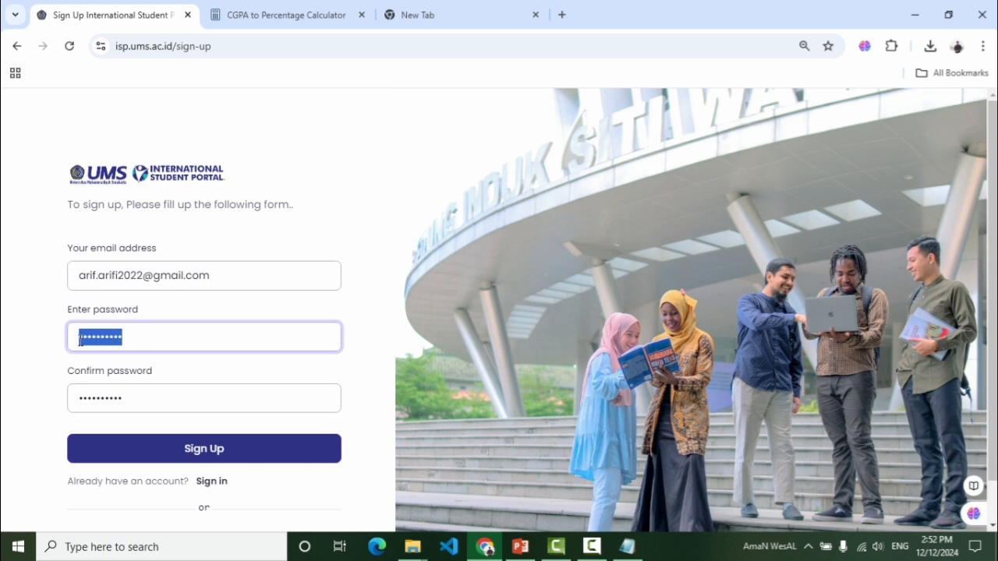
{"action": "left_click", "coordinate": [127, 333]}
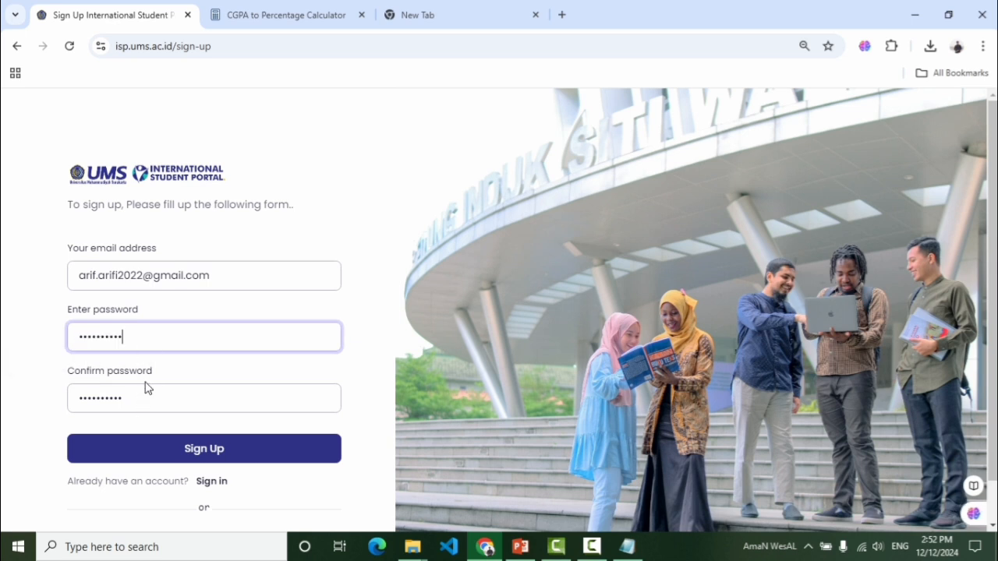
{"action": "left_click_drag", "start_coordinate": [136, 399], "coordinate": [79, 396]}
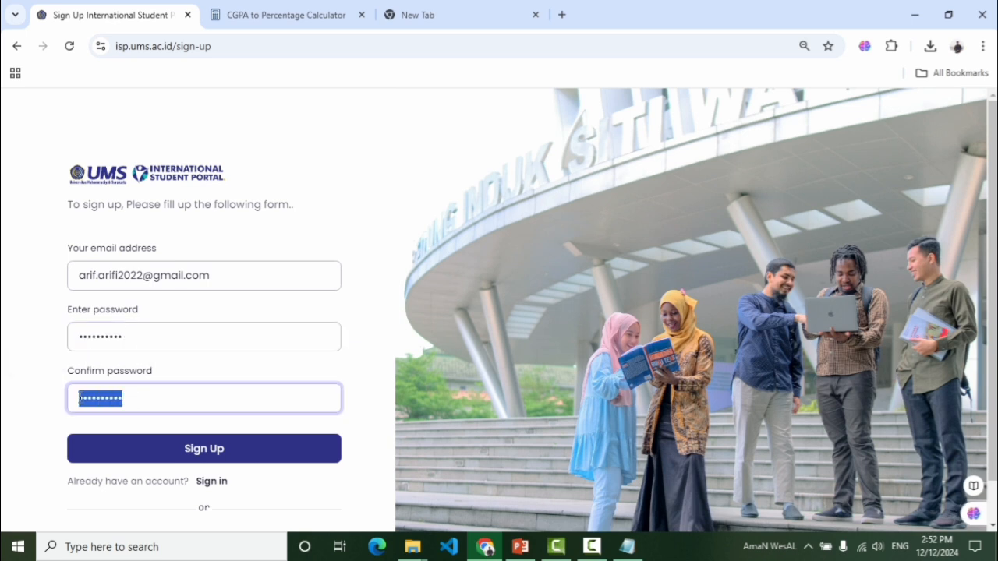
{"action": "left_click", "coordinate": [108, 339]}
{"action": "left_click_drag", "start_coordinate": [123, 337], "coordinate": [74, 336]}
{"action": "left_click", "coordinate": [154, 333]}
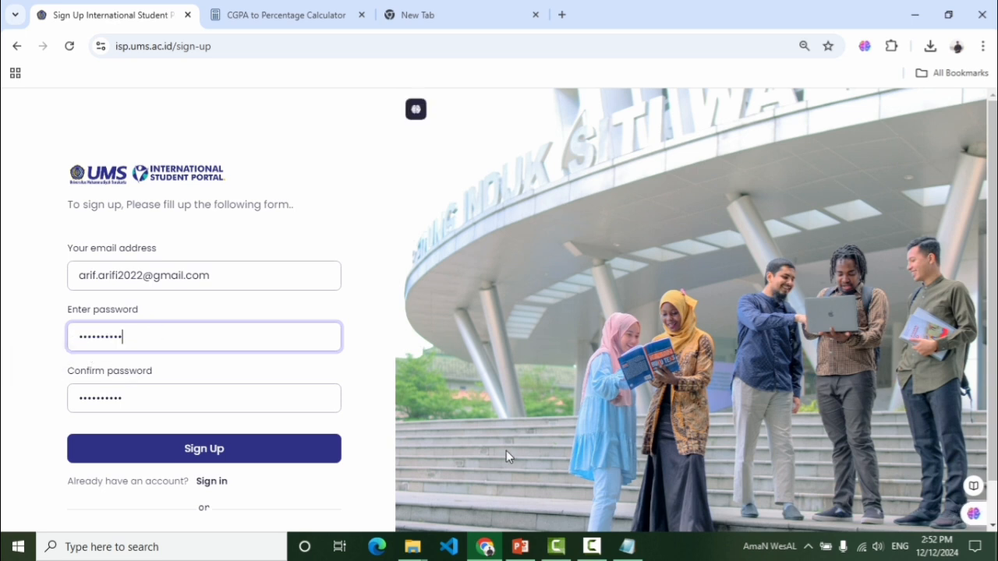
{"action": "left_click", "coordinate": [629, 547]}
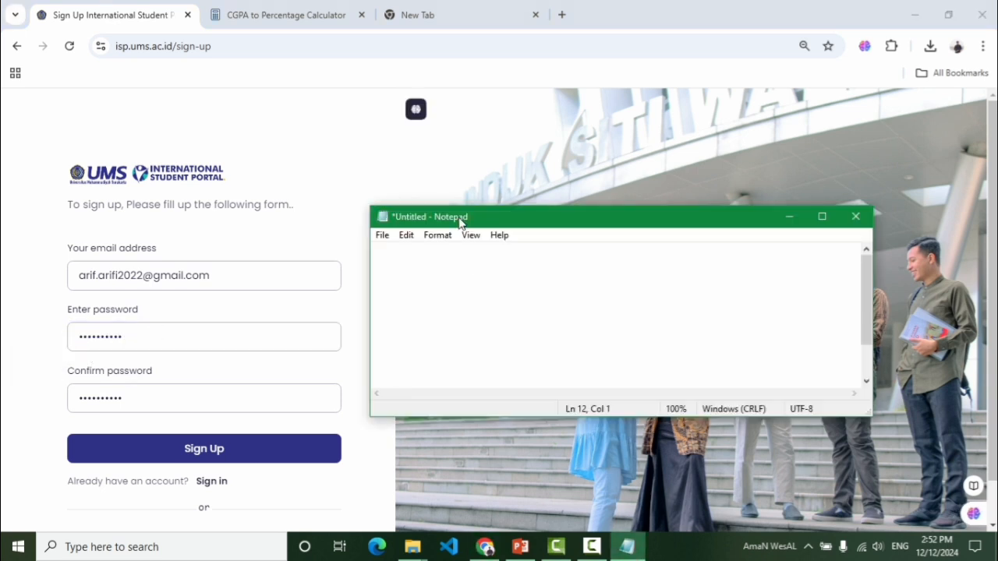
{"action": "left_click", "coordinate": [789, 216]}
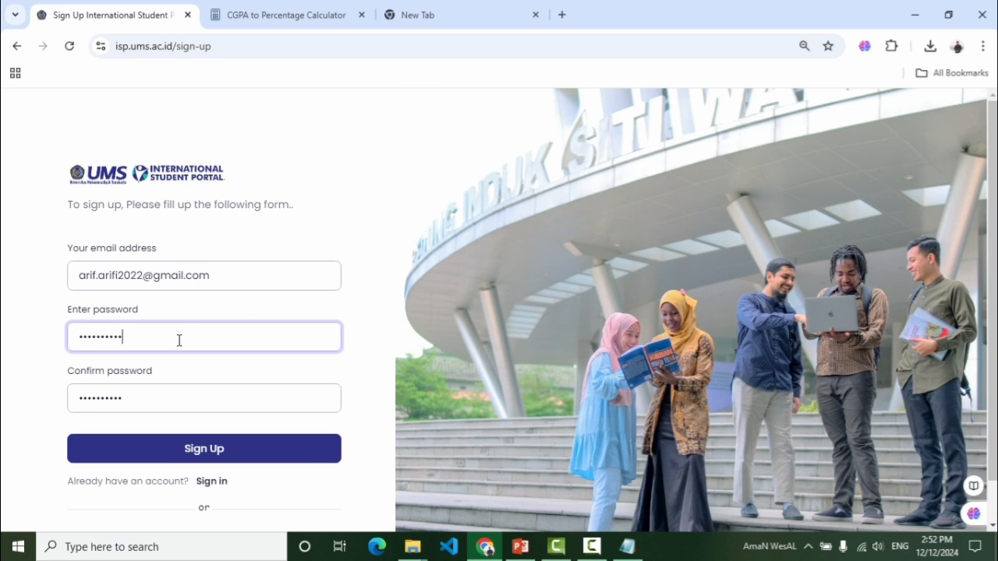
Create the account, then sign in with the account e-mail and password
{"action": "left_click", "coordinate": [193, 457]}
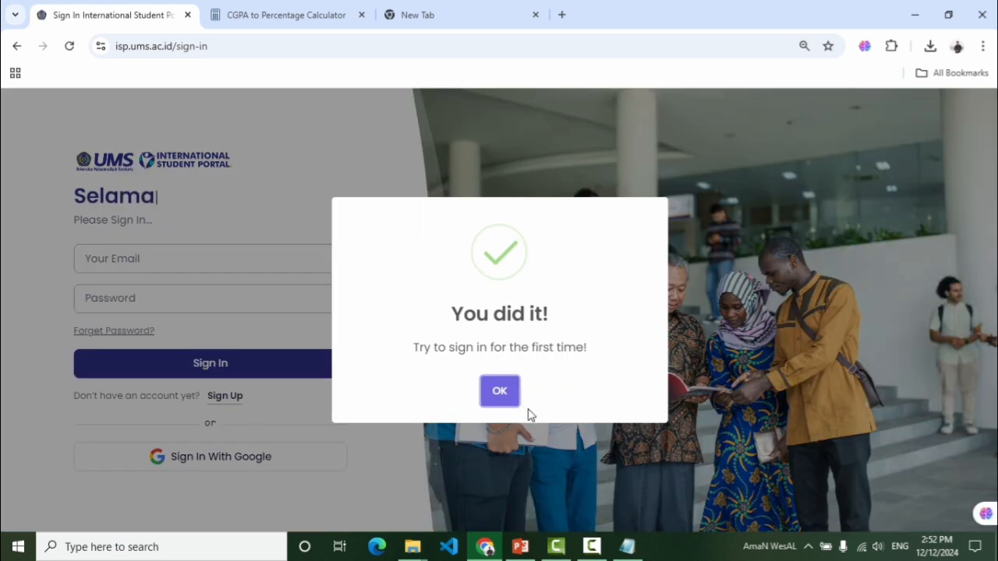
{"action": "left_click", "coordinate": [503, 399]}
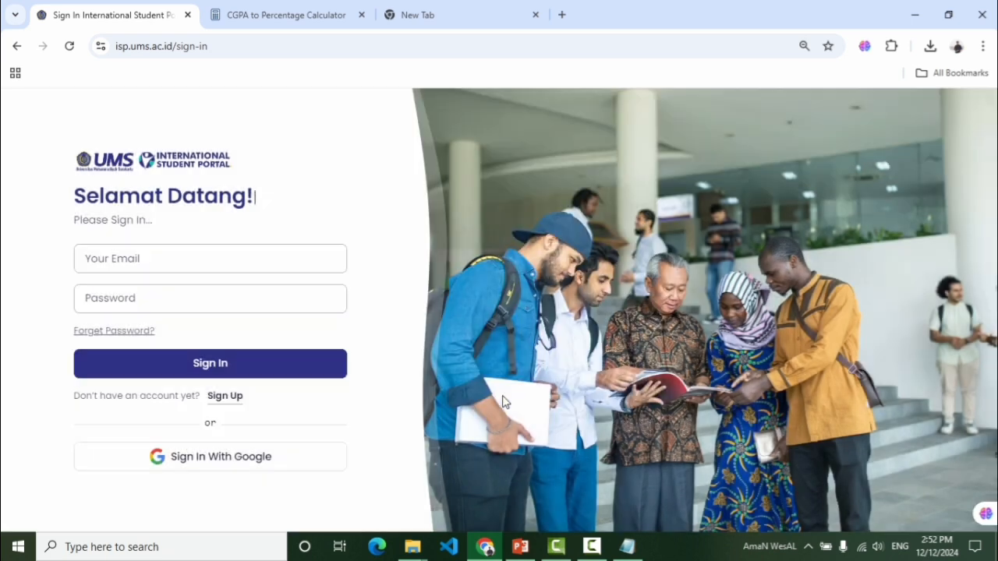
{"action": "left_click", "coordinate": [165, 261]}
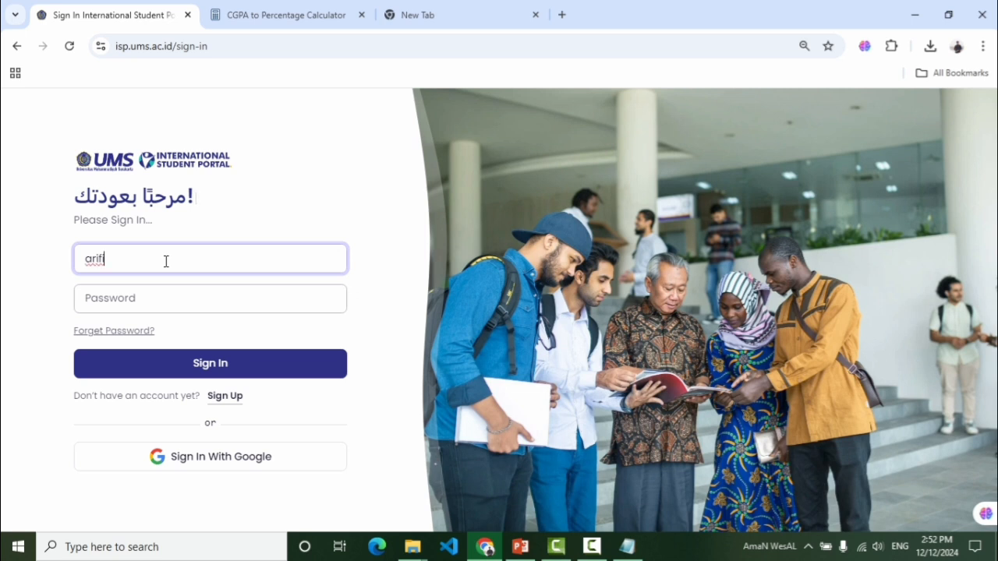
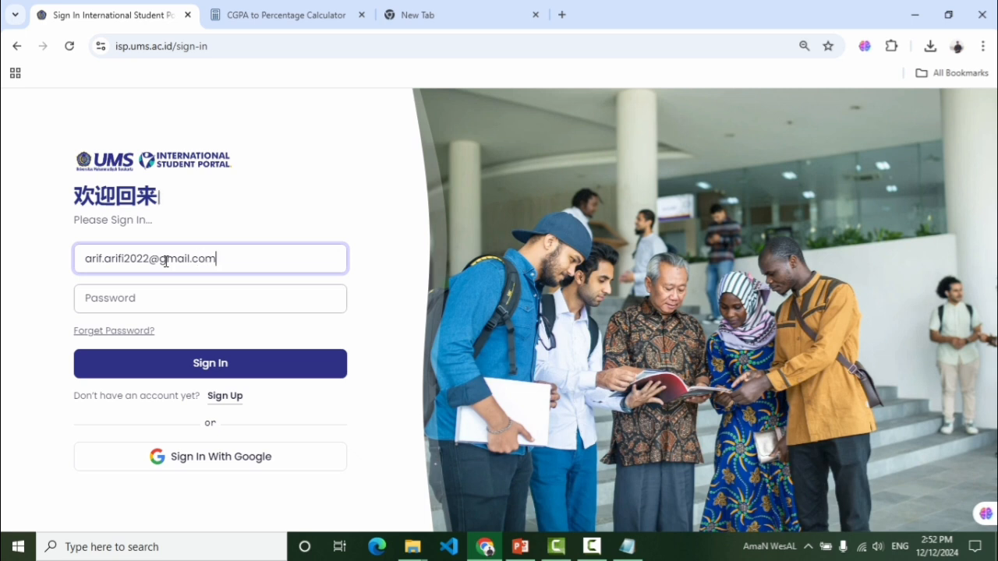
{"action": "left_click", "coordinate": [141, 306]}
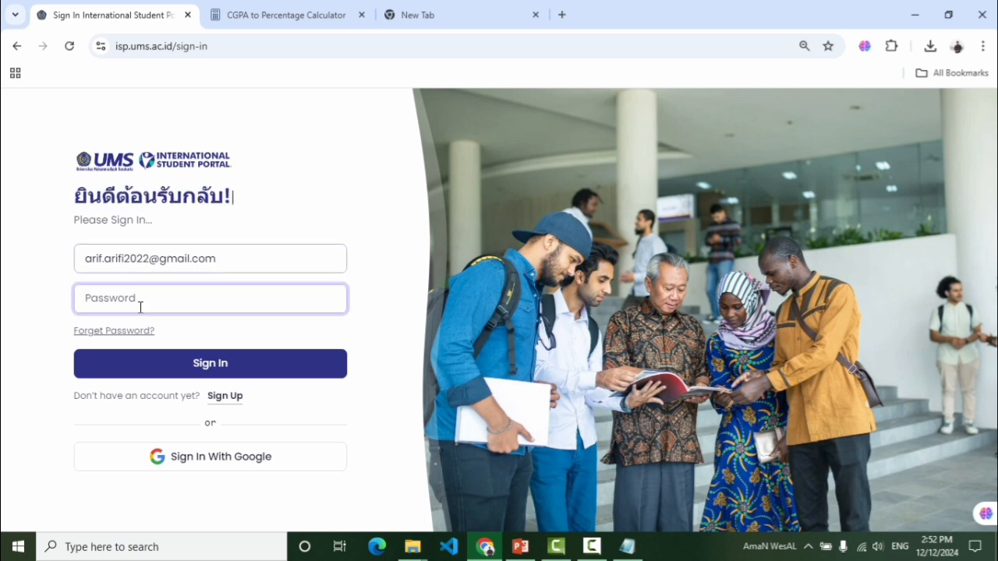
{"action": "type", "text": "•"}
{"action": "key", "text": "BackSpace"}
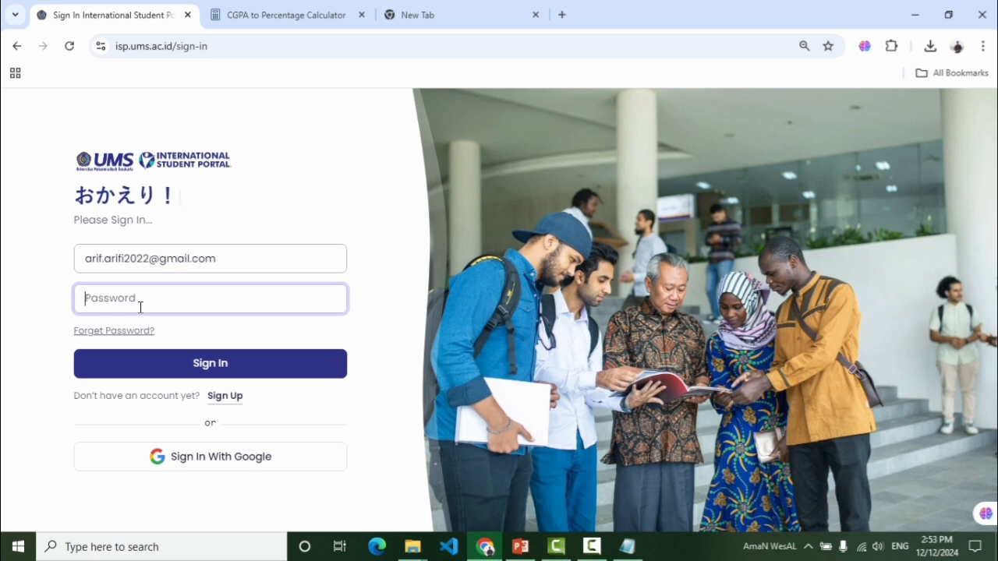
{"action": "type", "text": "••••••"}
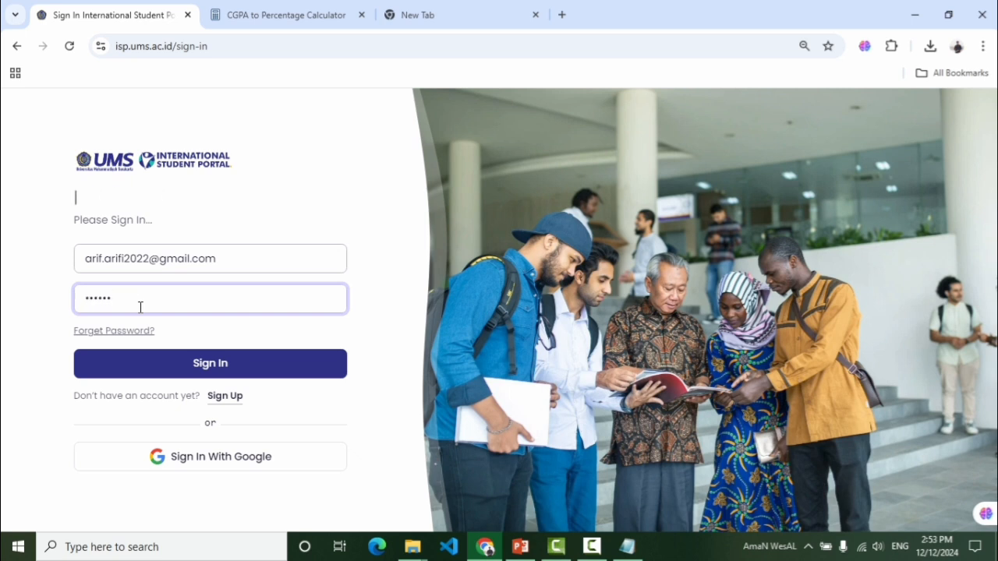
{"action": "type", "text": "••••"}
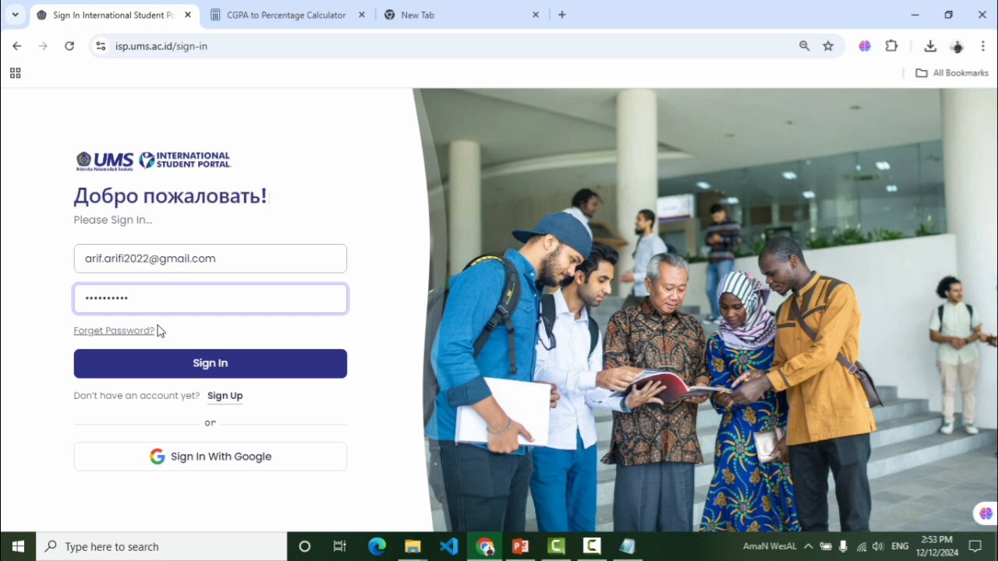
{"action": "left_click", "coordinate": [225, 368]}
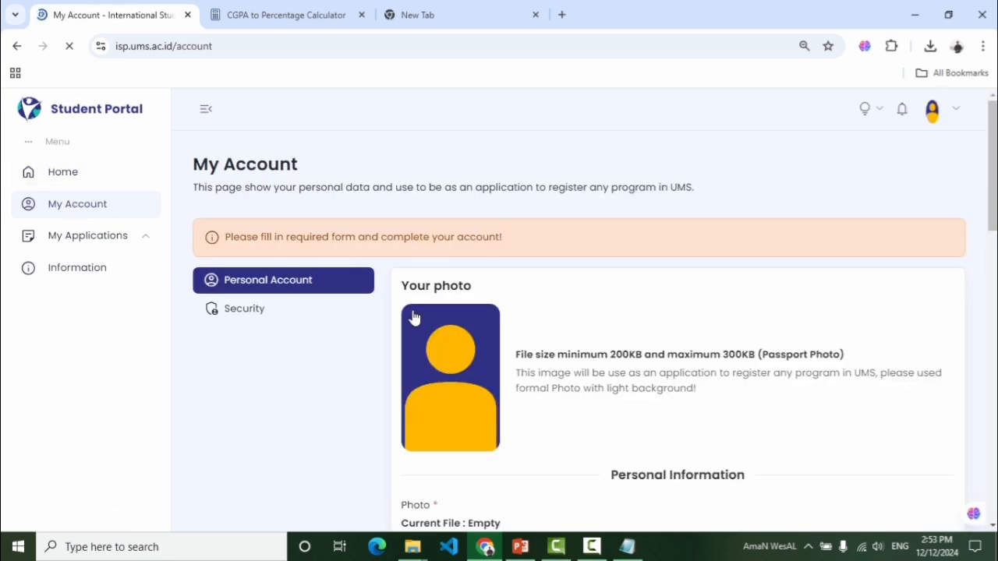
Scroll down My Account to the empty Personal Information form and photo upload
{"action": "scroll", "coordinate": [478, 287], "scroll_direction": "down", "scroll_amount": 2}
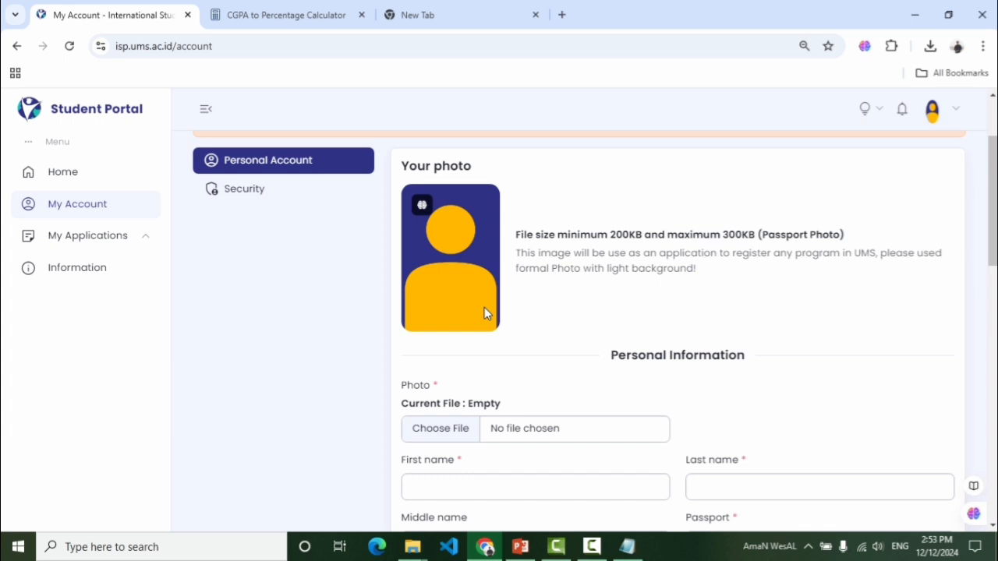
{"action": "scroll", "coordinate": [891, 291], "scroll_direction": "down", "scroll_amount": 3}
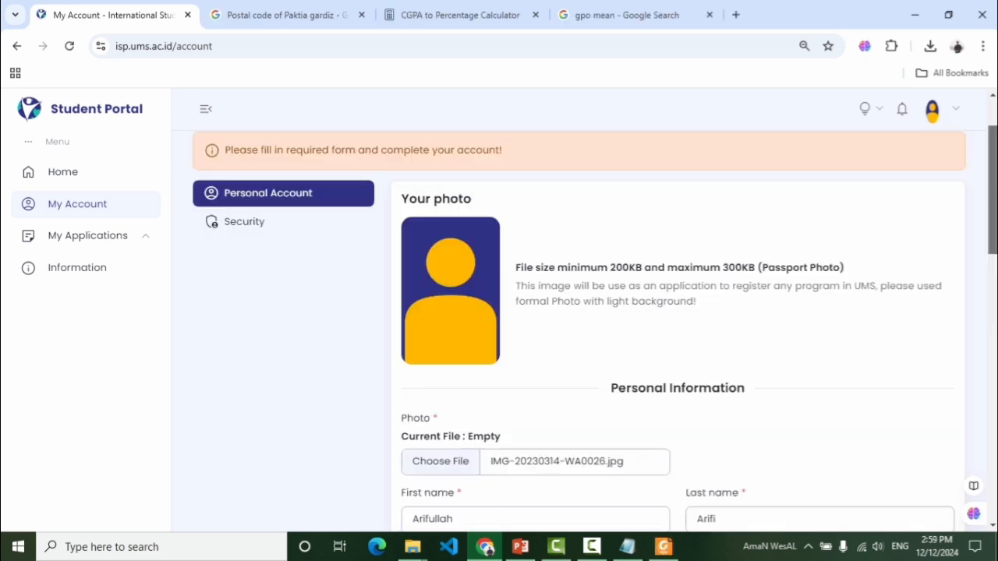
{"action": "scroll", "coordinate": [588, 412], "scroll_direction": "down", "scroll_amount": 2}
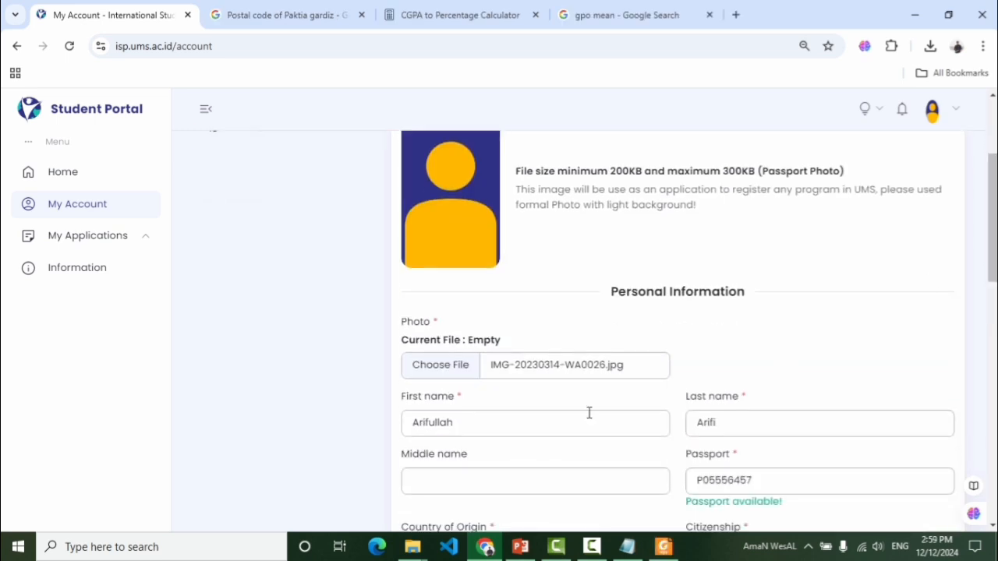
{"action": "scroll", "coordinate": [936, 277], "scroll_direction": "down", "scroll_amount": 3}
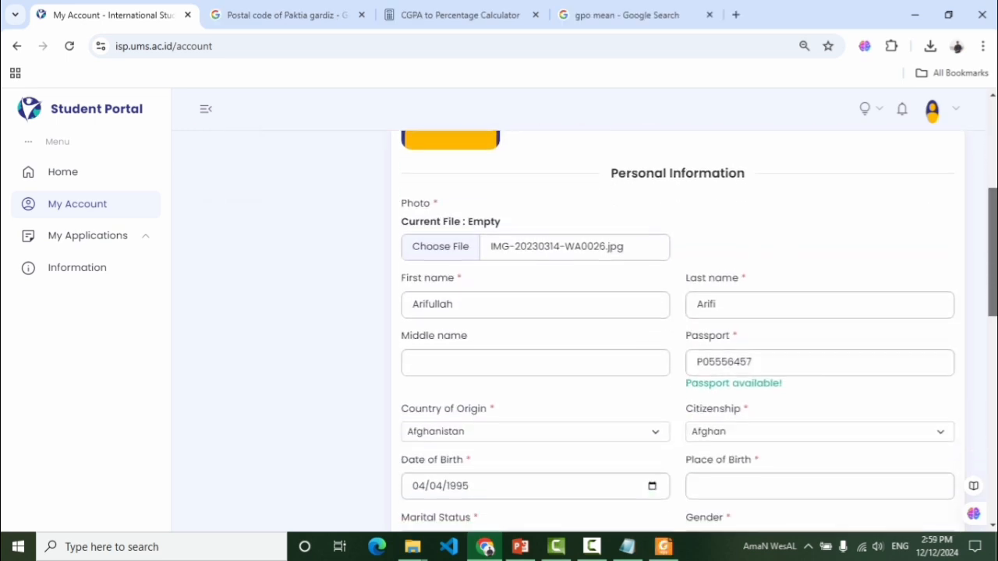
{"action": "left_click_drag", "start_coordinate": [485, 265], "coordinate": [416, 262]}
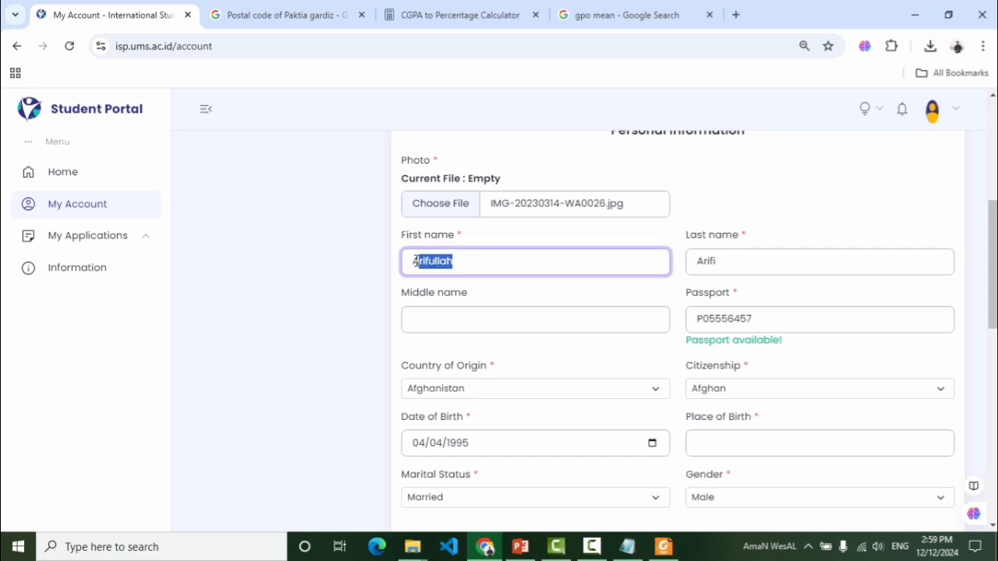
{"action": "left_click", "coordinate": [485, 263]}
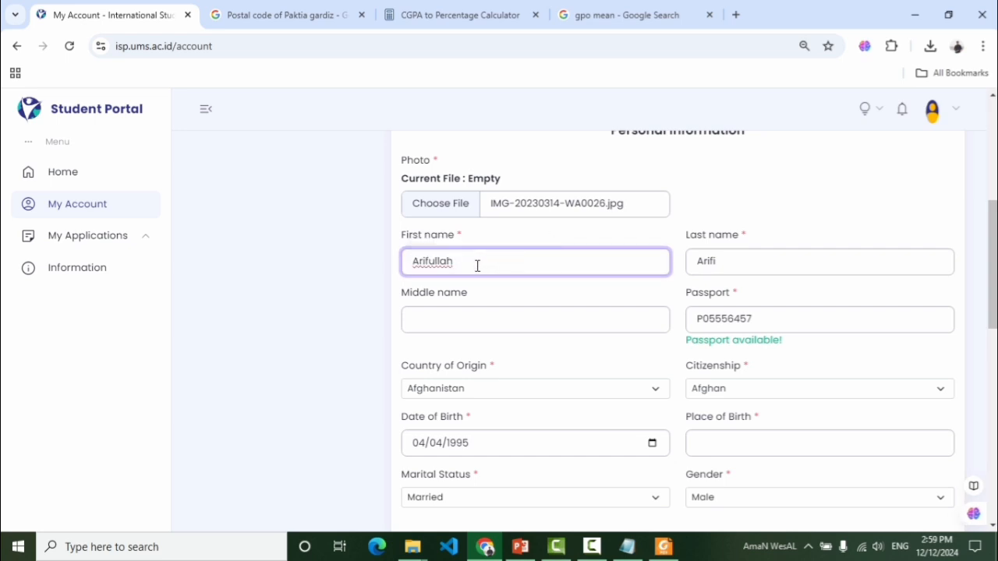
{"action": "left_click", "coordinate": [772, 262]}
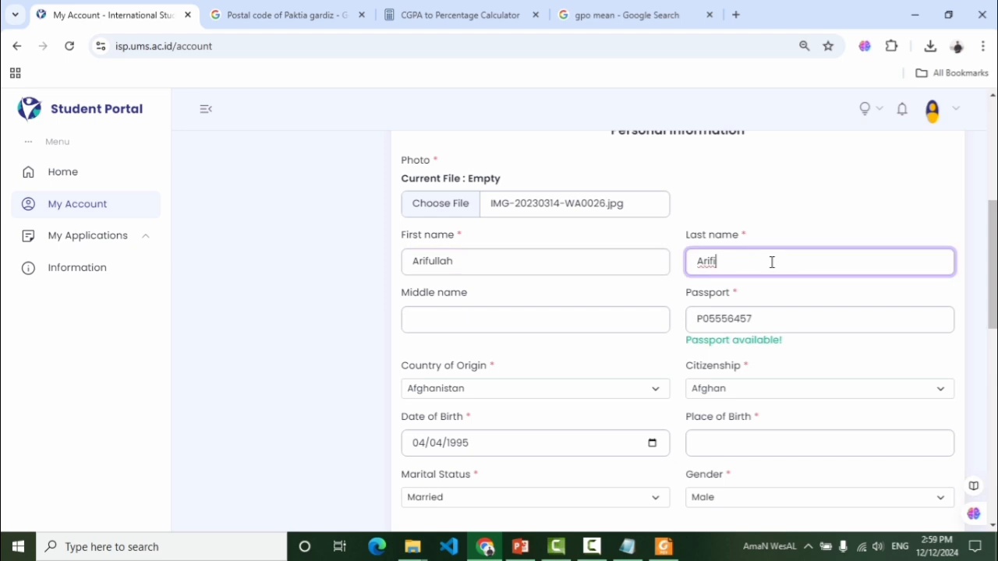
{"action": "left_click_drag", "start_coordinate": [757, 319], "coordinate": [698, 319]}
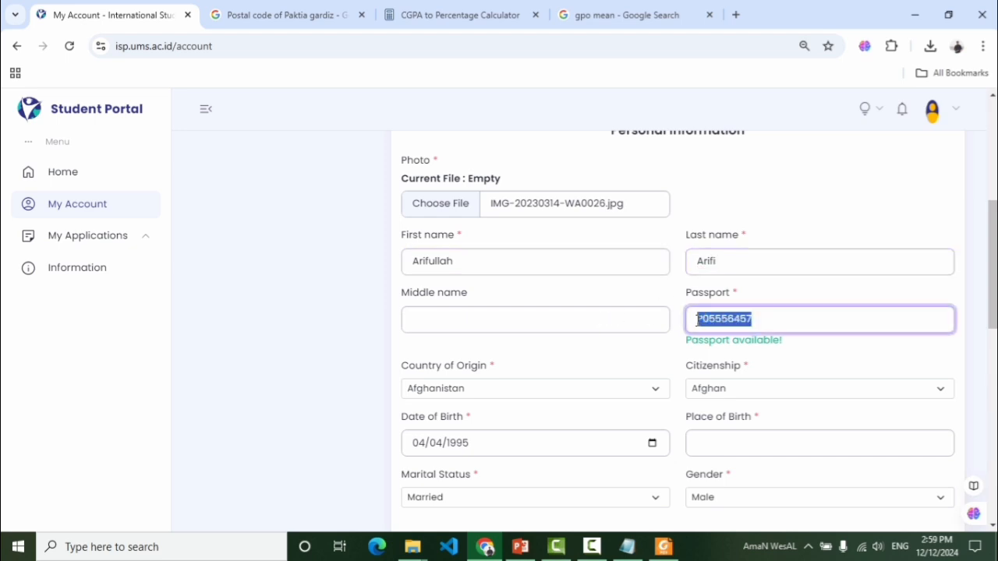
{"action": "scroll", "coordinate": [995, 286], "scroll_direction": "down", "scroll_amount": 1}
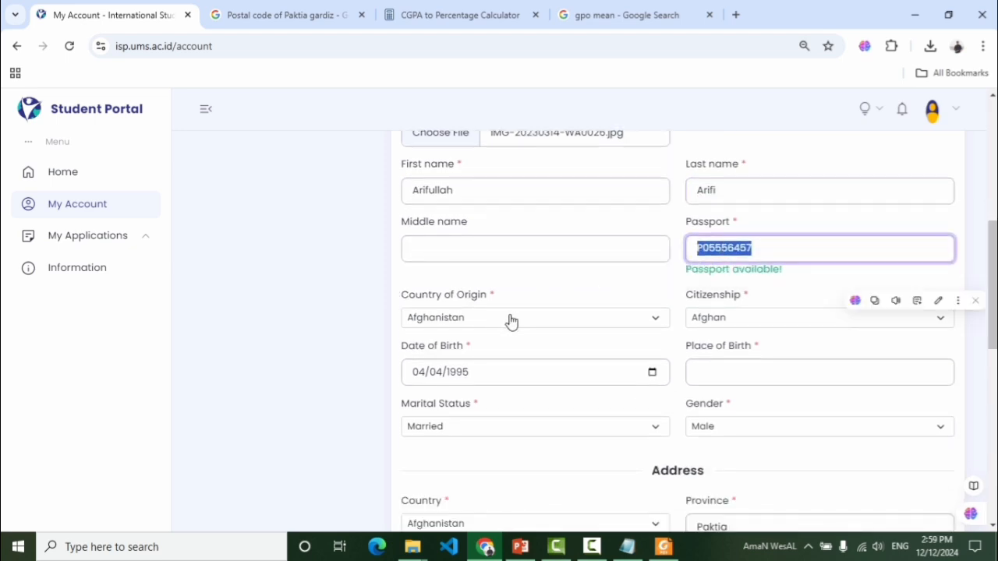
{"action": "left_click_drag", "start_coordinate": [534, 289], "coordinate": [535, 286]}
{"action": "left_click", "coordinate": [384, 330]}
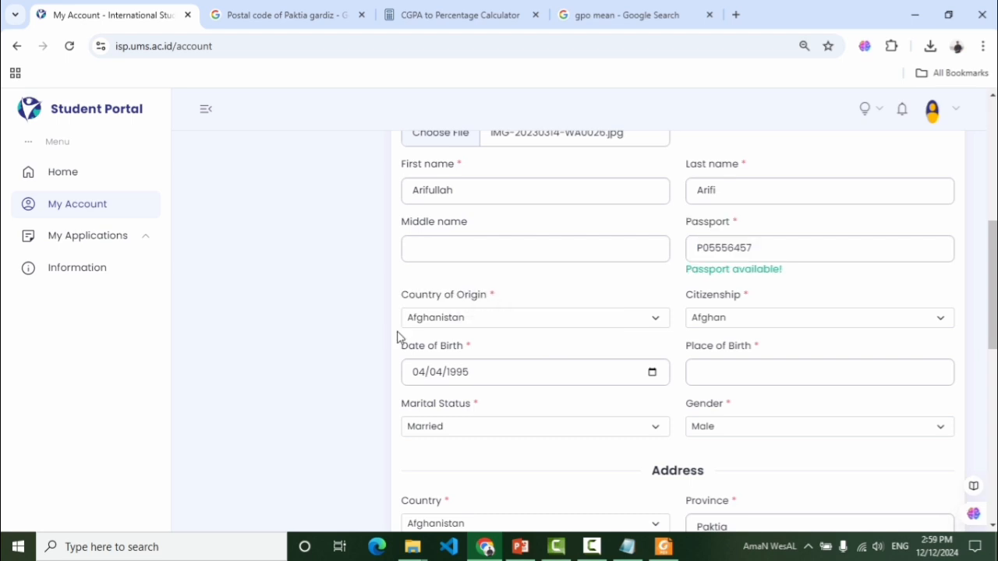
{"action": "left_click", "coordinate": [556, 324]}
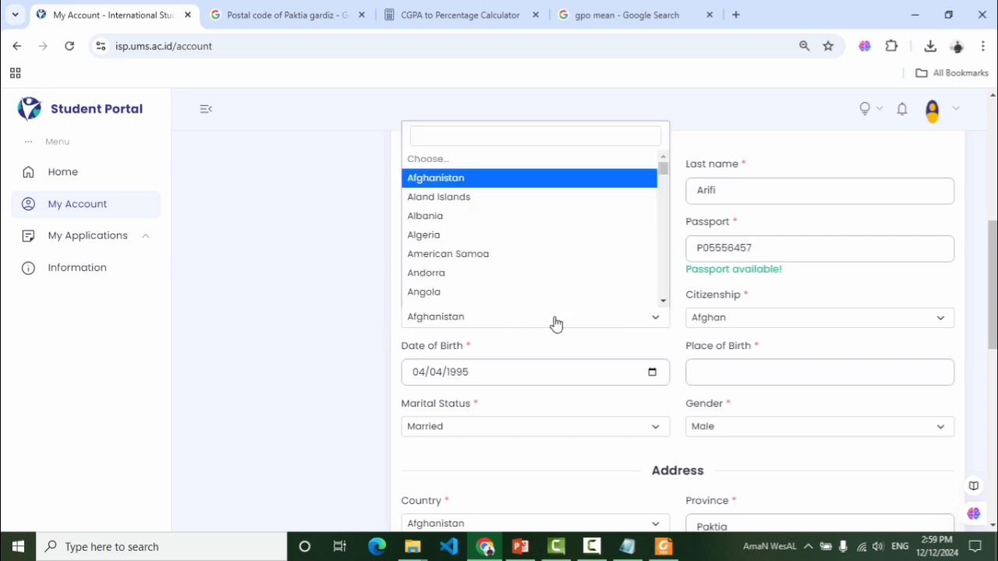
{"action": "left_click", "coordinate": [469, 179]}
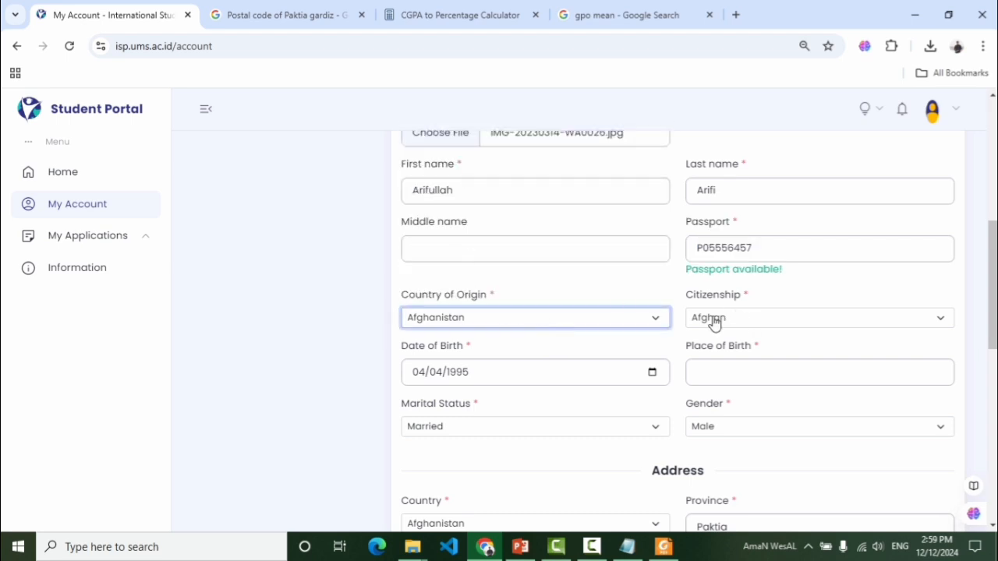
{"action": "left_click", "coordinate": [745, 322]}
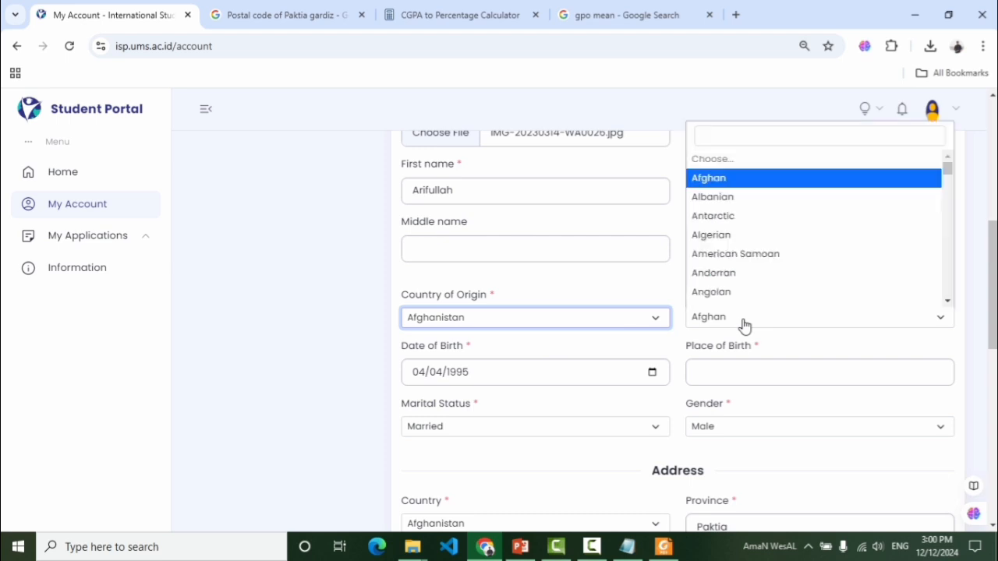
{"action": "left_click", "coordinate": [728, 182]}
{"action": "scroll", "coordinate": [633, 328], "scroll_direction": "down", "scroll_amount": 1}
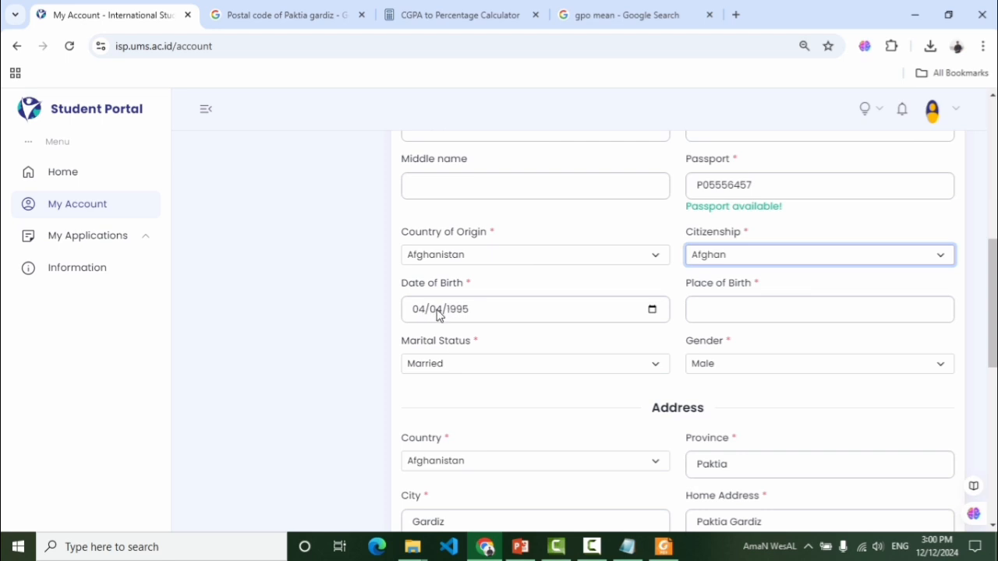
Enter 'Paktia' as the place of birth
{"action": "left_click", "coordinate": [757, 307]}
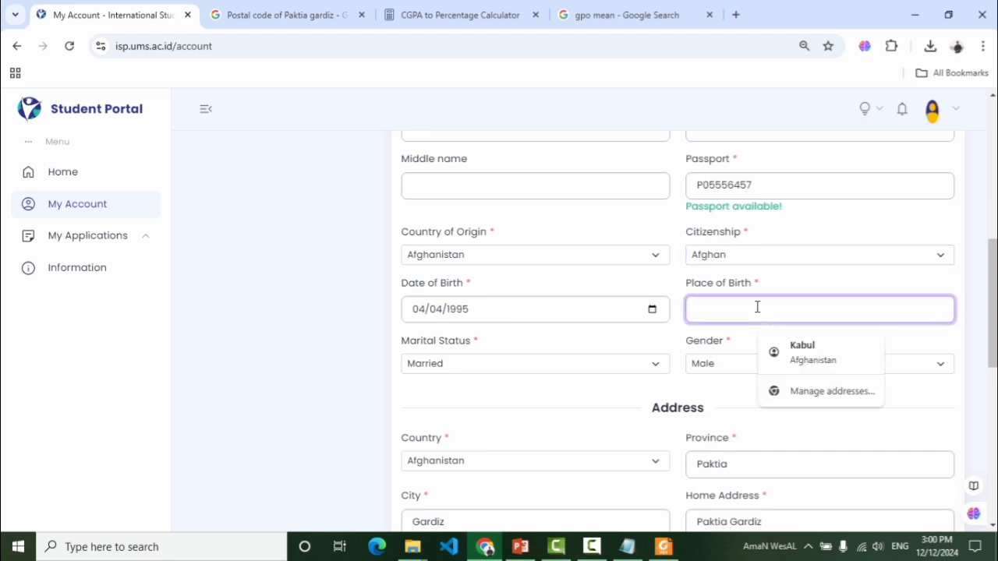
{"action": "type", "text": "Paktia, Gardiz, Afghanistan"}
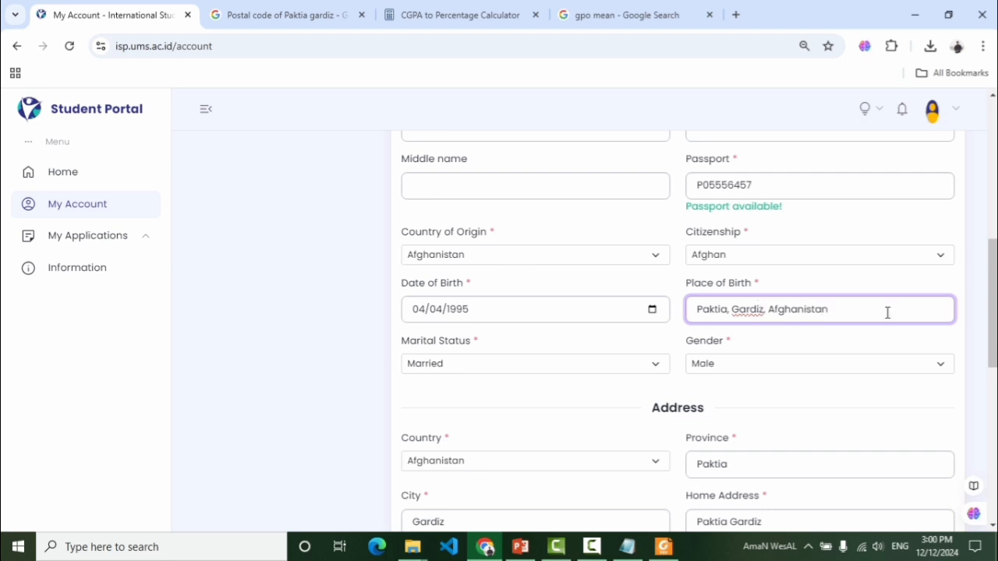
{"action": "scroll", "coordinate": [887, 312], "scroll_direction": "down", "scroll_amount": 1}
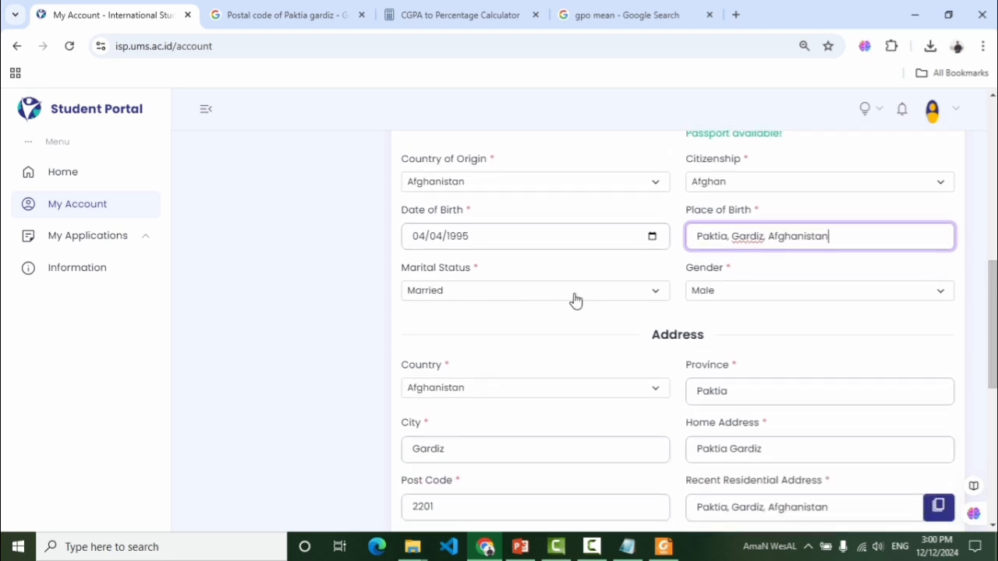
Keep marital status as Married and gender as Male
{"action": "left_click", "coordinate": [608, 296]}
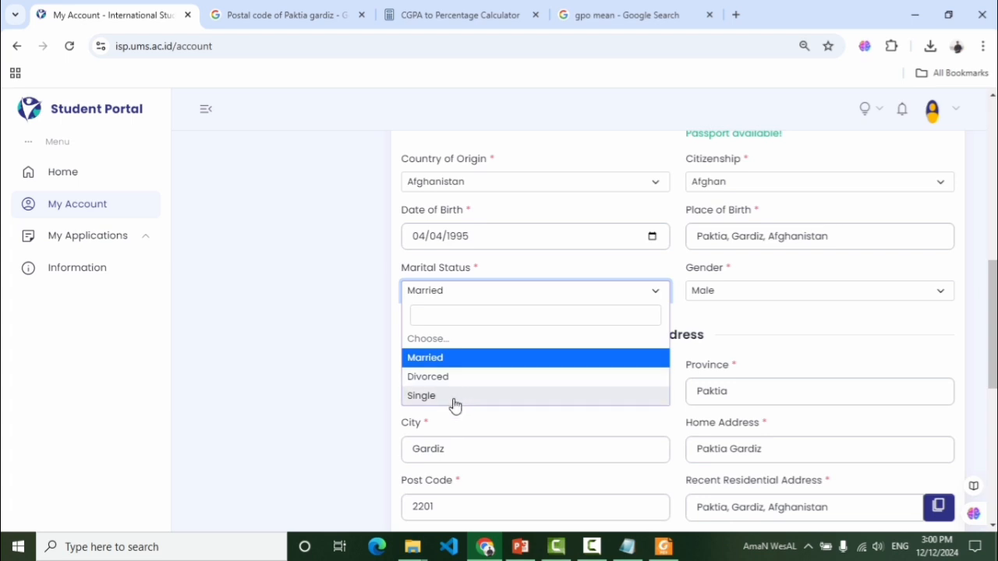
{"action": "left_click", "coordinate": [439, 357]}
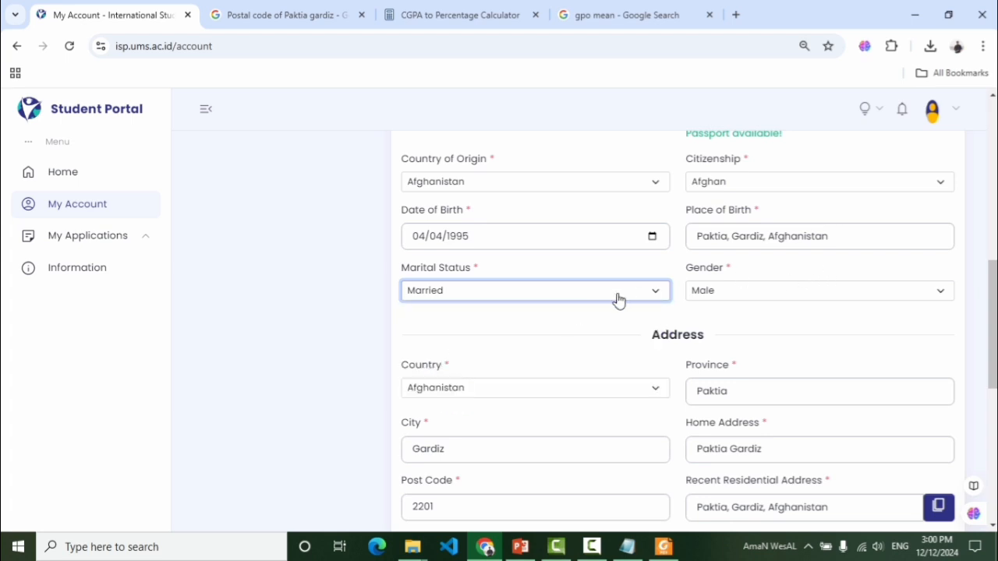
{"action": "left_click", "coordinate": [550, 300]}
{"action": "left_click", "coordinate": [550, 304]}
{"action": "left_click", "coordinate": [754, 294]}
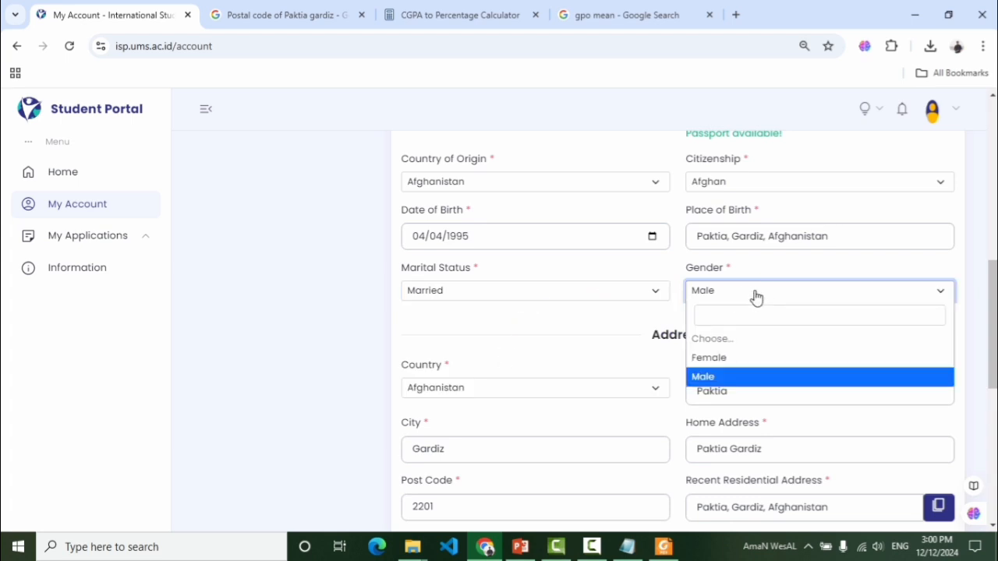
{"action": "left_click", "coordinate": [722, 378]}
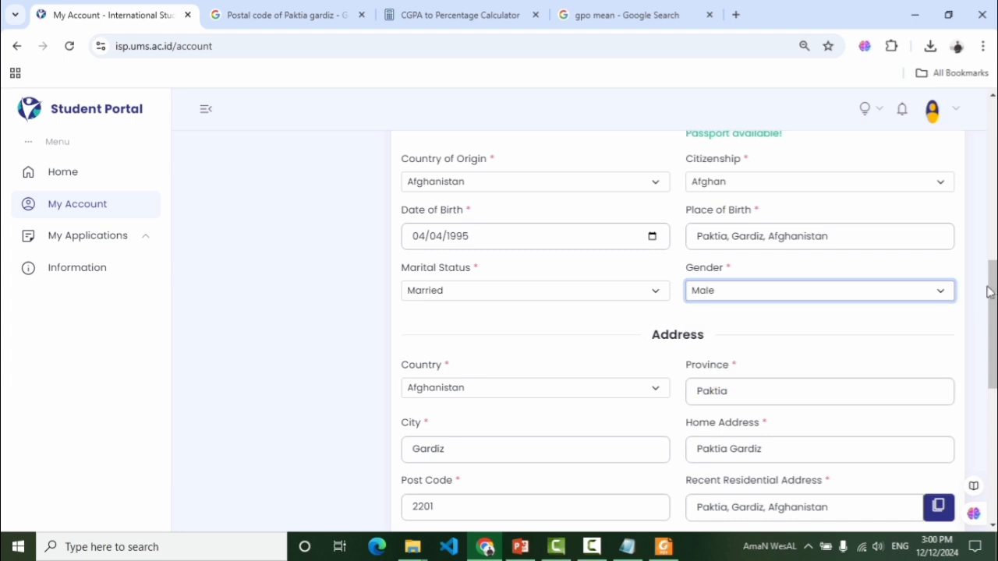
Keep Afghanistan as address country and review the province, city and home address entries
{"action": "left_click_drag", "start_coordinate": [992, 296], "coordinate": [995, 327]}
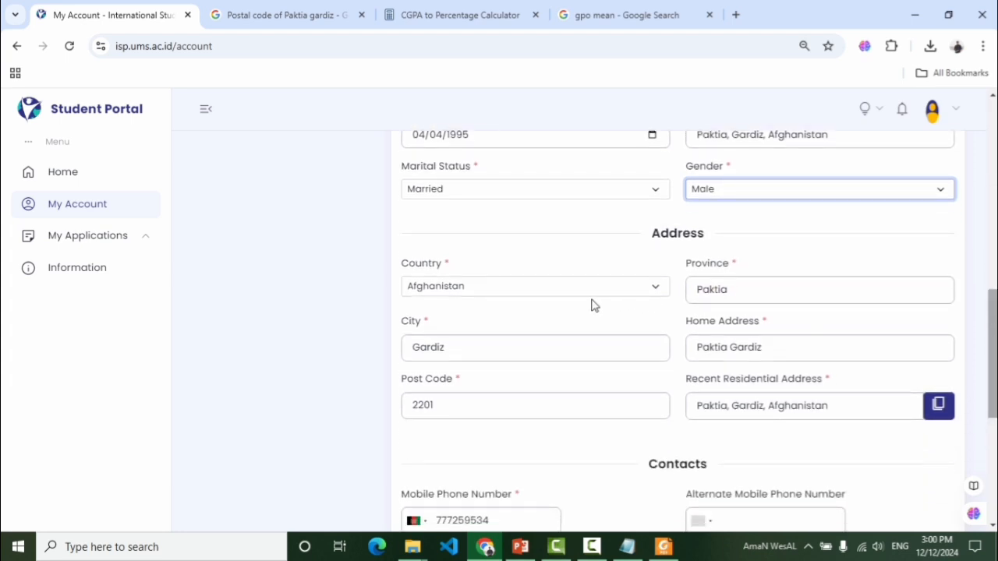
{"action": "left_click", "coordinate": [628, 289]}
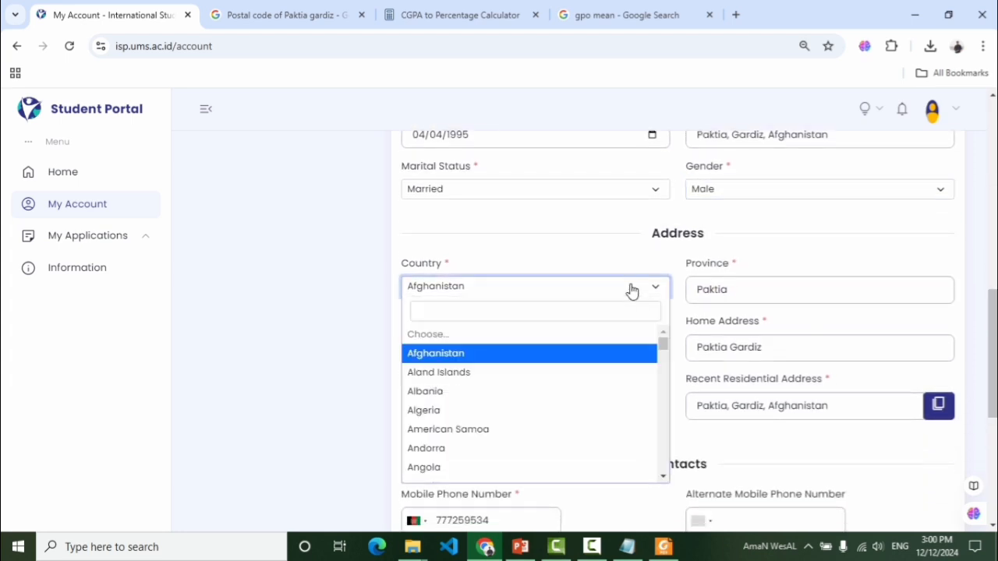
{"action": "left_click", "coordinate": [521, 357]}
{"action": "left_click", "coordinate": [753, 288]}
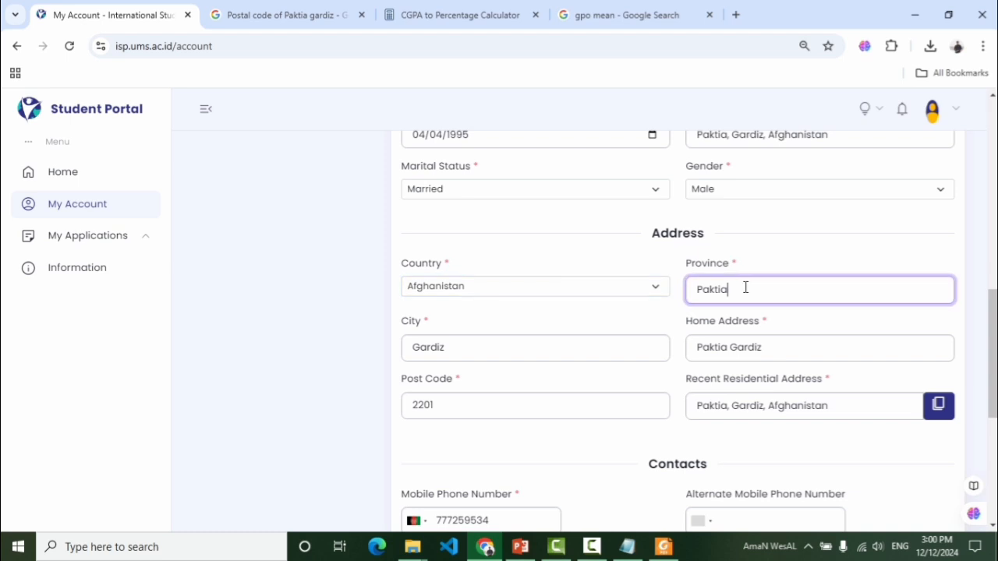
{"action": "left_click_drag", "start_coordinate": [762, 297], "coordinate": [686, 312]}
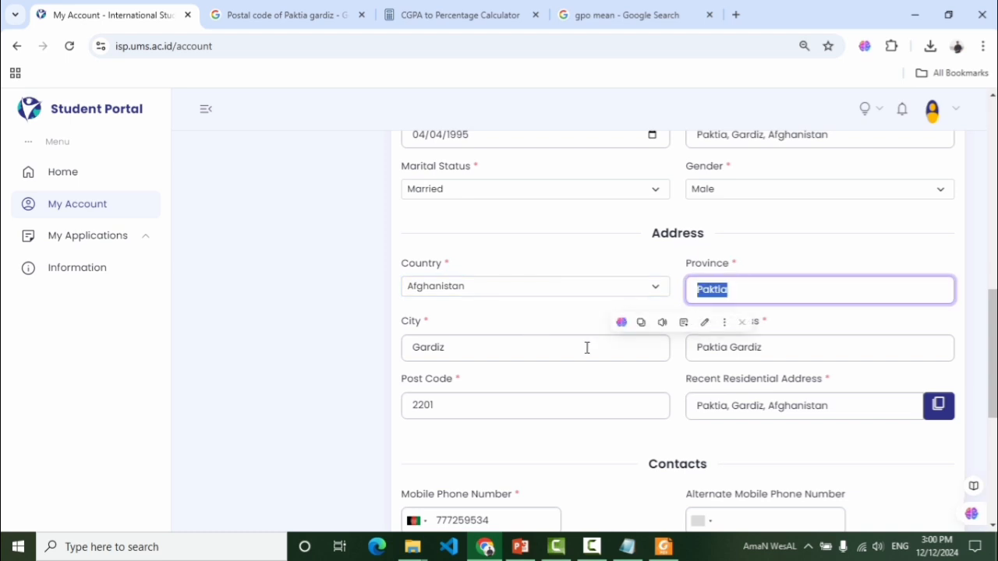
{"action": "left_click", "coordinate": [492, 340]}
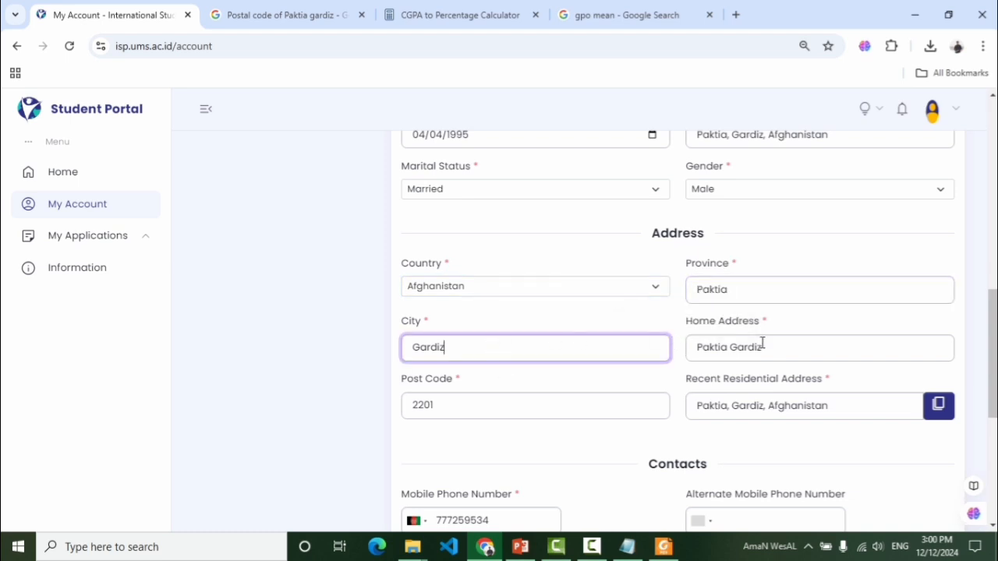
{"action": "left_click_drag", "start_coordinate": [779, 345], "coordinate": [684, 350]}
{"action": "left_click", "coordinate": [642, 350]}
{"action": "left_click_drag", "start_coordinate": [785, 343], "coordinate": [694, 348]}
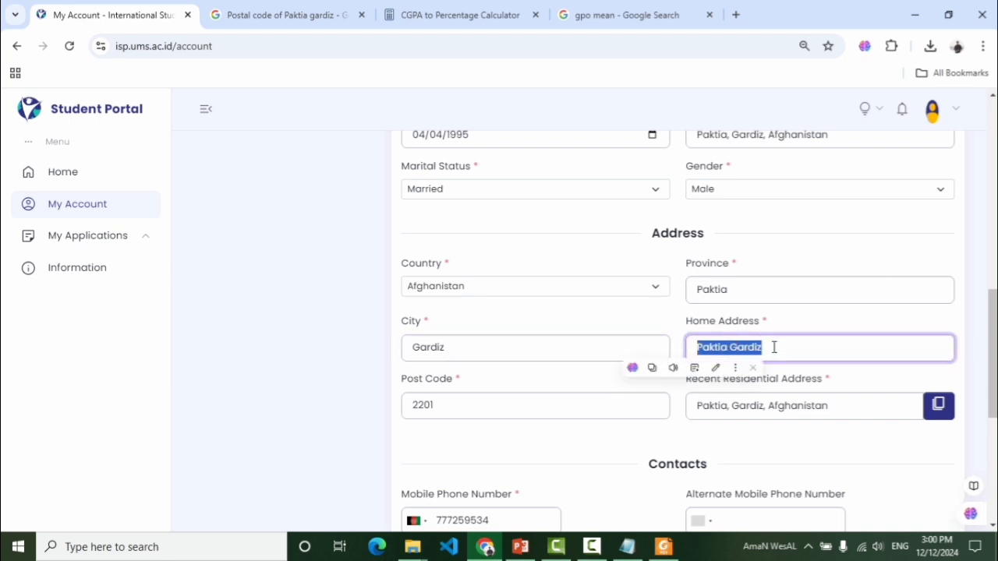
{"action": "left_click", "coordinate": [775, 347]}
Review the post code value
{"action": "scroll", "coordinate": [645, 354], "scroll_direction": "down", "scroll_amount": 1}
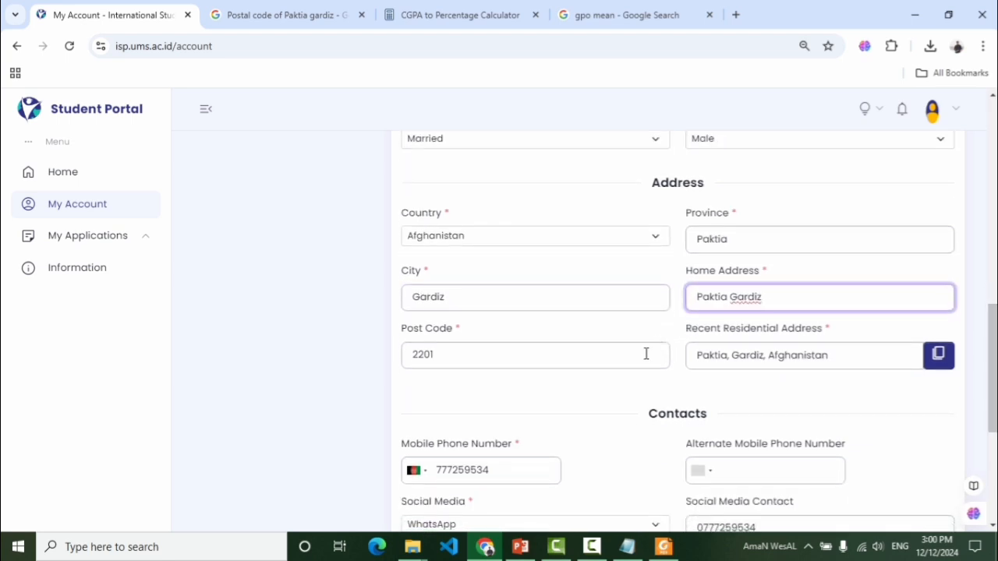
{"action": "left_click_drag", "start_coordinate": [477, 353], "coordinate": [415, 355]}
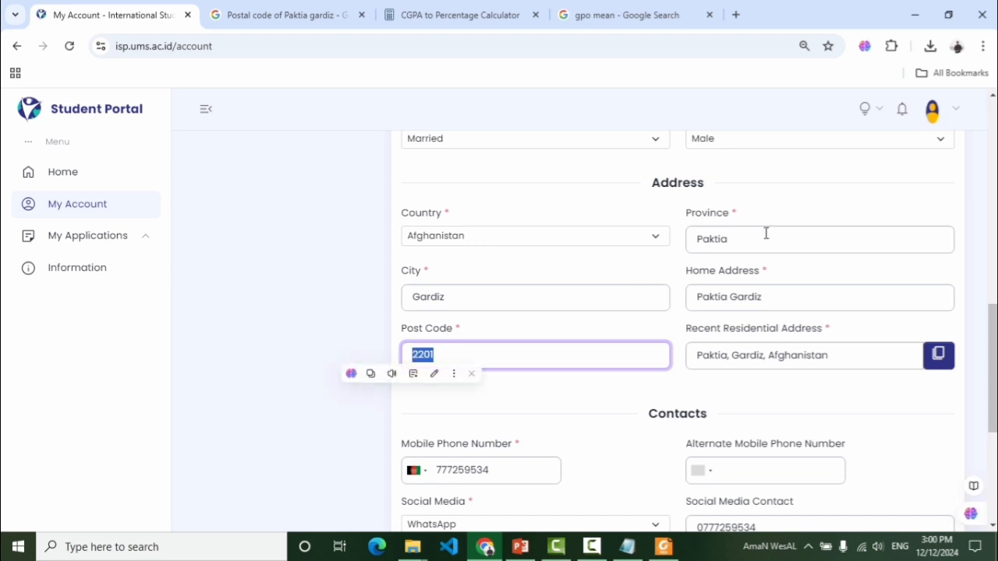
{"action": "left_click", "coordinate": [510, 354]}
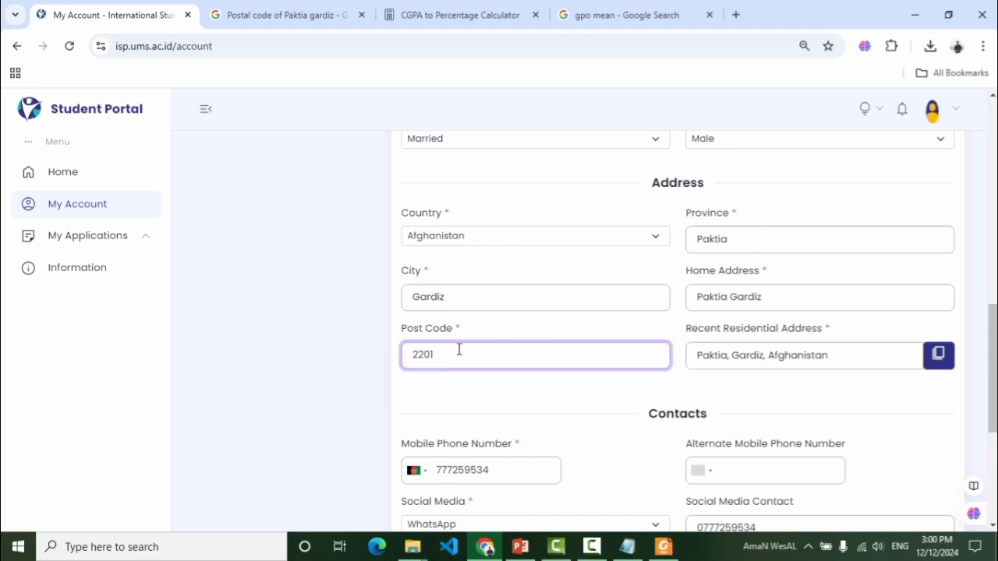
{"action": "left_click_drag", "start_coordinate": [439, 354], "coordinate": [408, 354]}
{"action": "left_click", "coordinate": [376, 328]}
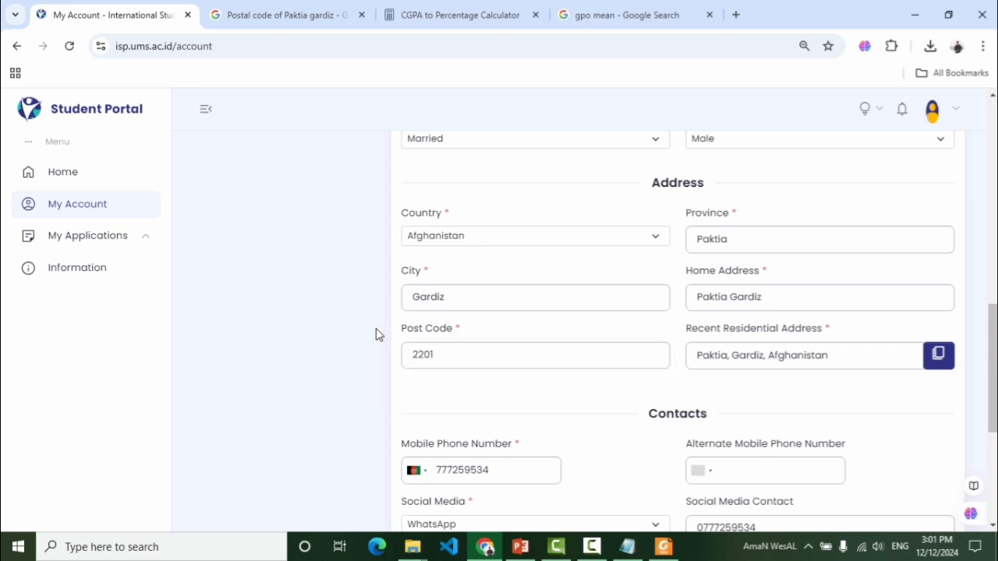
Change the Google query from 'Paktia gardiz' to 'Khost' and search
{"action": "left_click", "coordinate": [289, 13]}
{"action": "left_click_drag", "start_coordinate": [282, 123], "coordinate": [127, 134]}
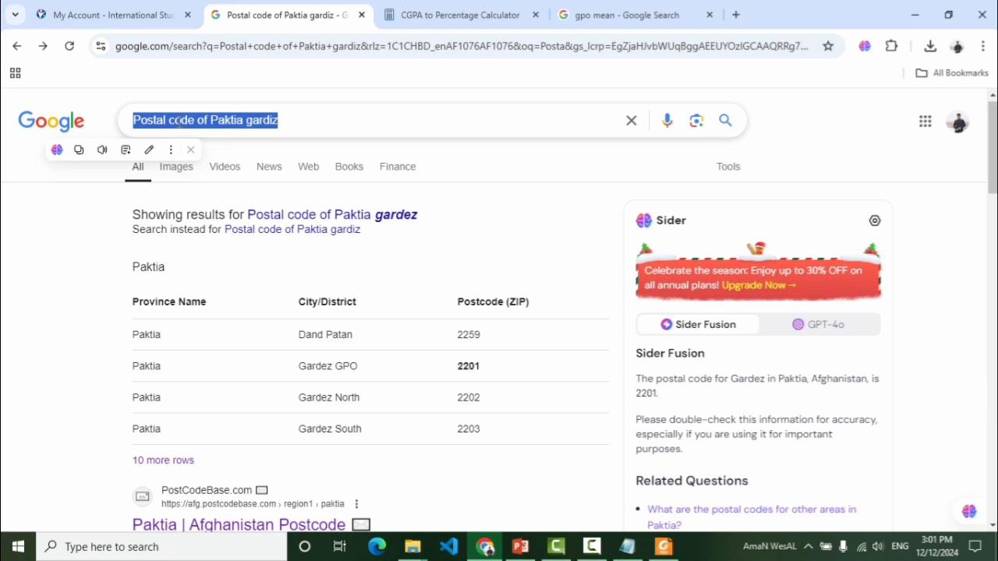
{"action": "left_click", "coordinate": [173, 119]}
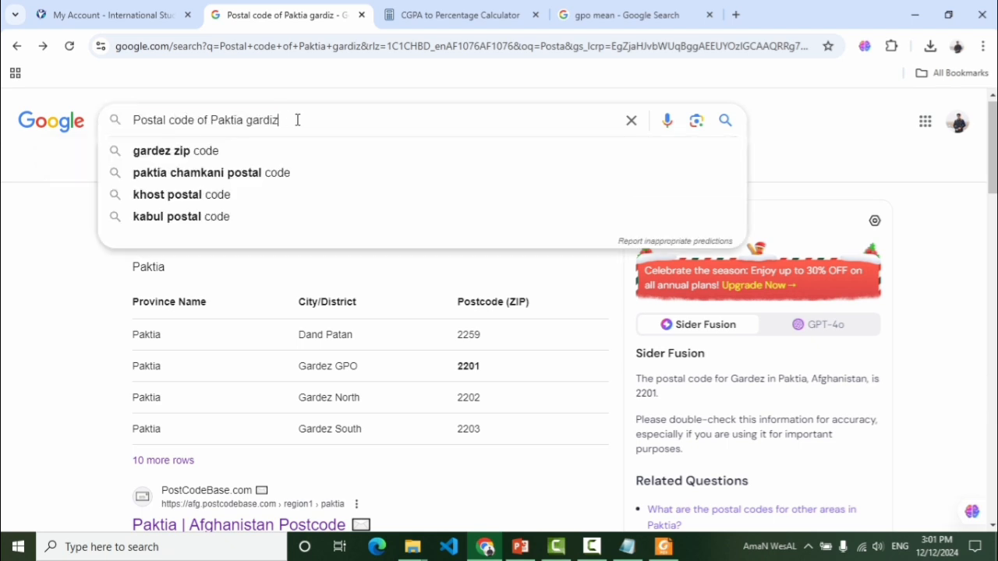
{"action": "left_click", "coordinate": [100, 216]}
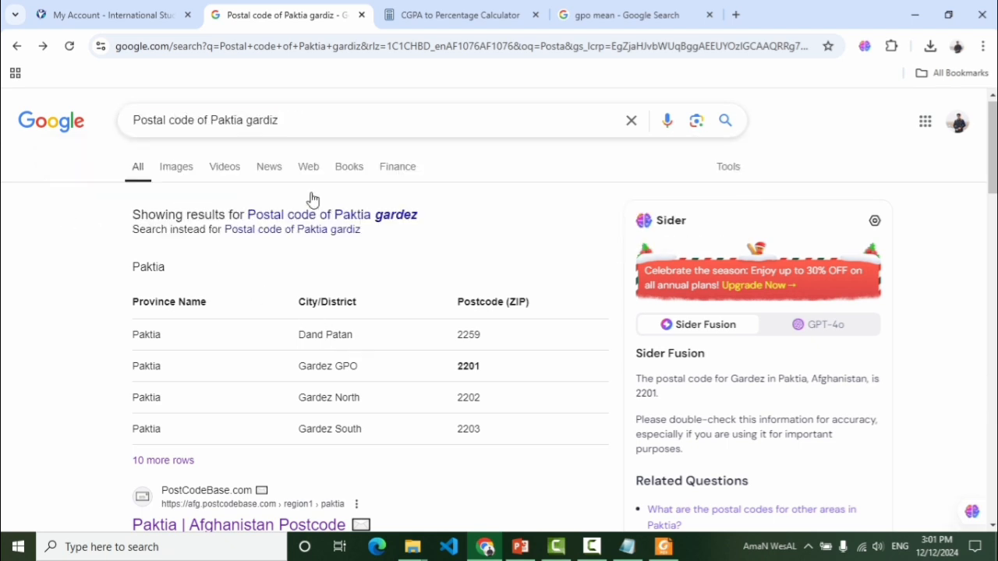
{"action": "left_click_drag", "start_coordinate": [279, 122], "coordinate": [213, 123]}
{"action": "key", "text": "BackSpace"}
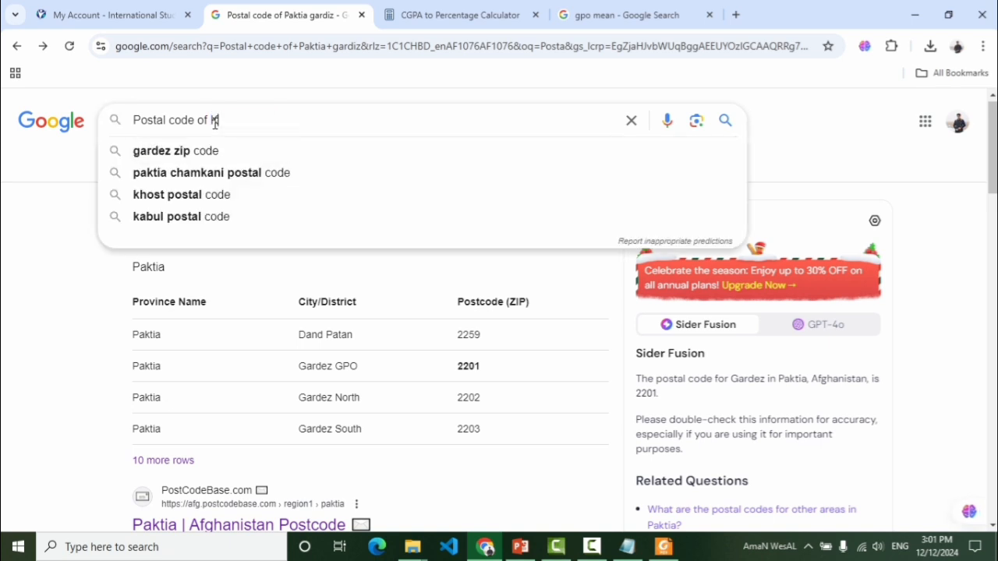
{"action": "type", "text": "Khost"}
{"action": "key", "text": "Return"}
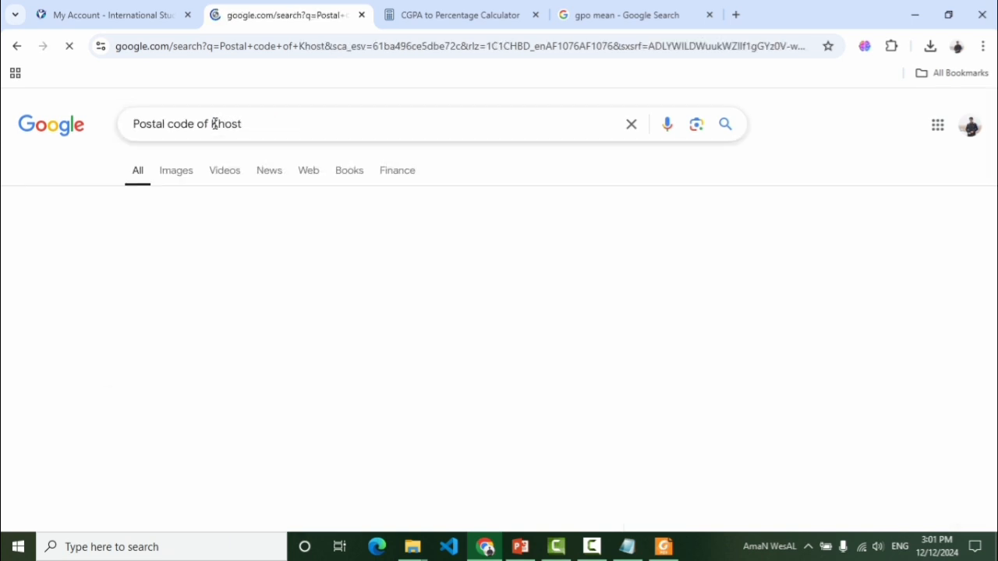
Read the Khost GPO postcode 2501, then go back to the portal tab
{"action": "double_click", "coordinate": [470, 285]}
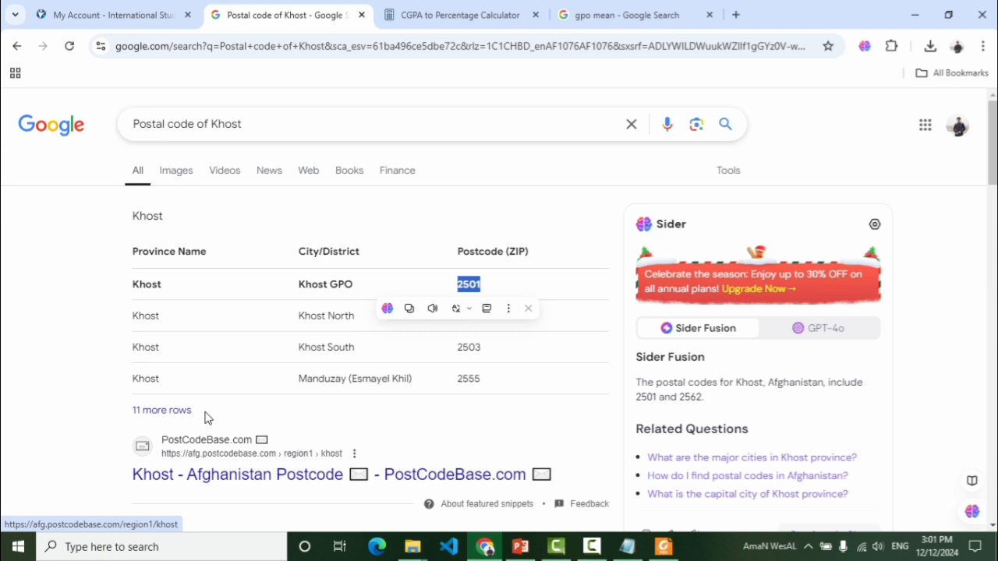
{"action": "left_click", "coordinate": [466, 189]}
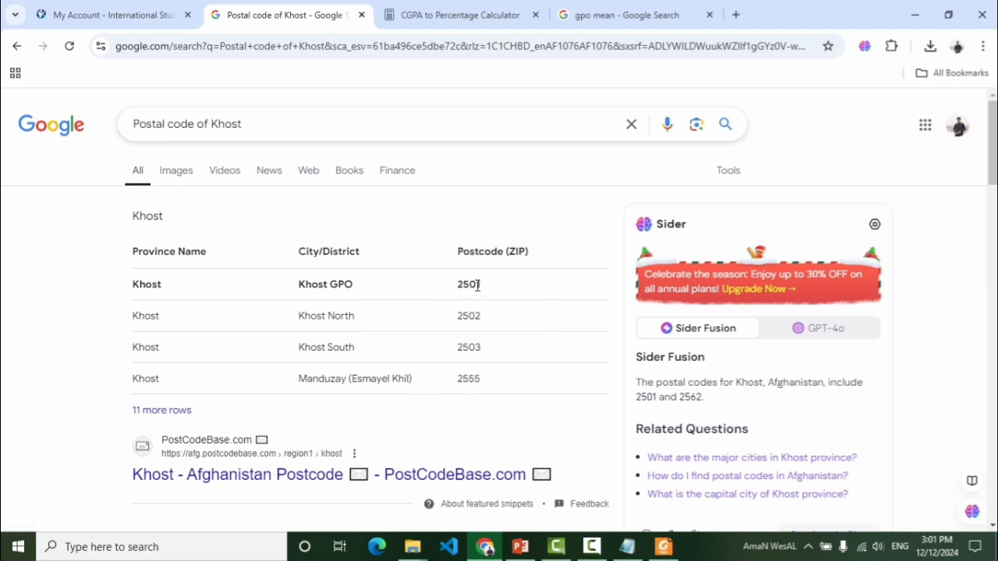
{"action": "left_click_drag", "start_coordinate": [478, 286], "coordinate": [460, 288]}
{"action": "left_click", "coordinate": [130, 9]}
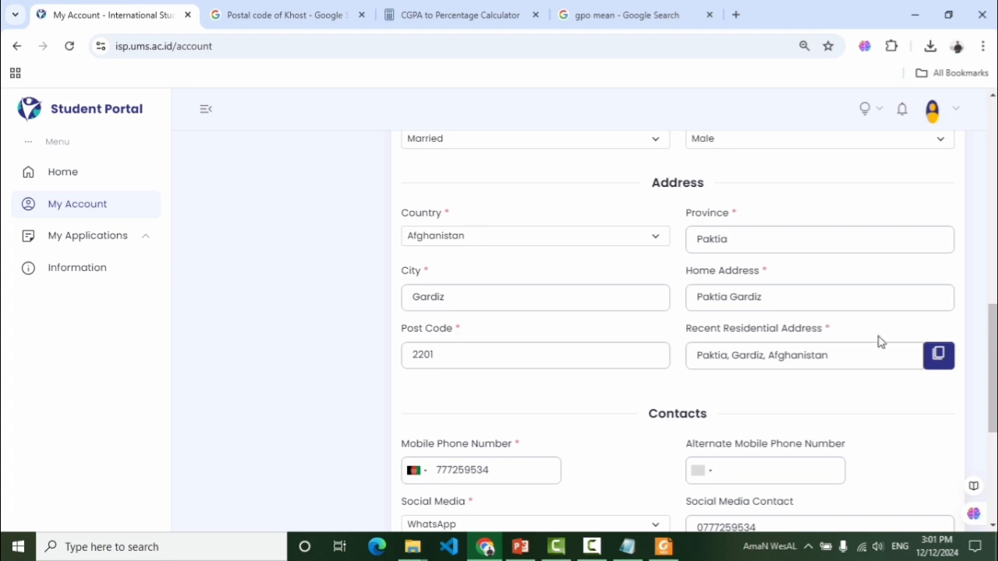
{"action": "left_click_drag", "start_coordinate": [986, 349], "coordinate": [986, 375]}
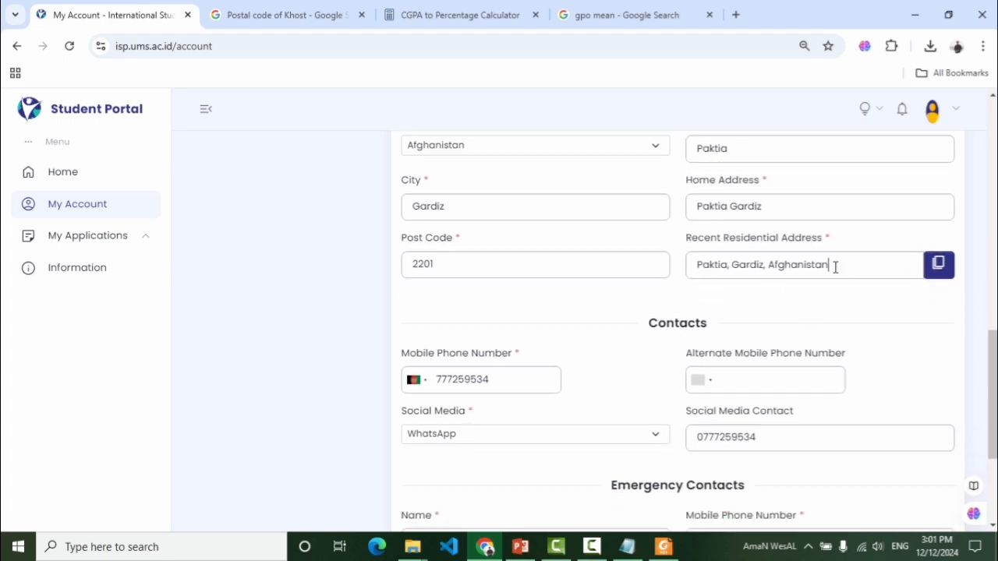
{"action": "left_click_drag", "start_coordinate": [836, 267], "coordinate": [691, 275]}
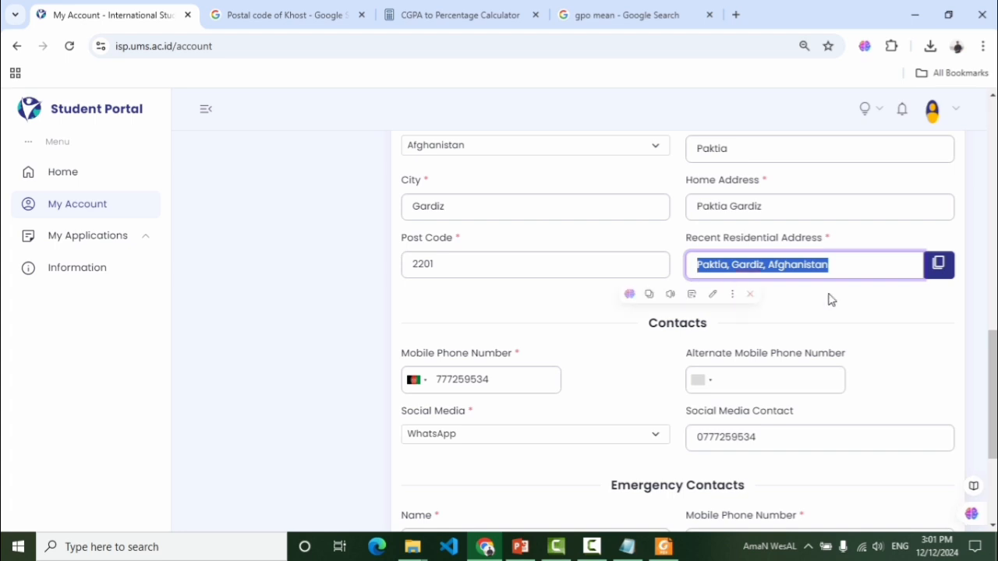
{"action": "left_click", "coordinate": [909, 310]}
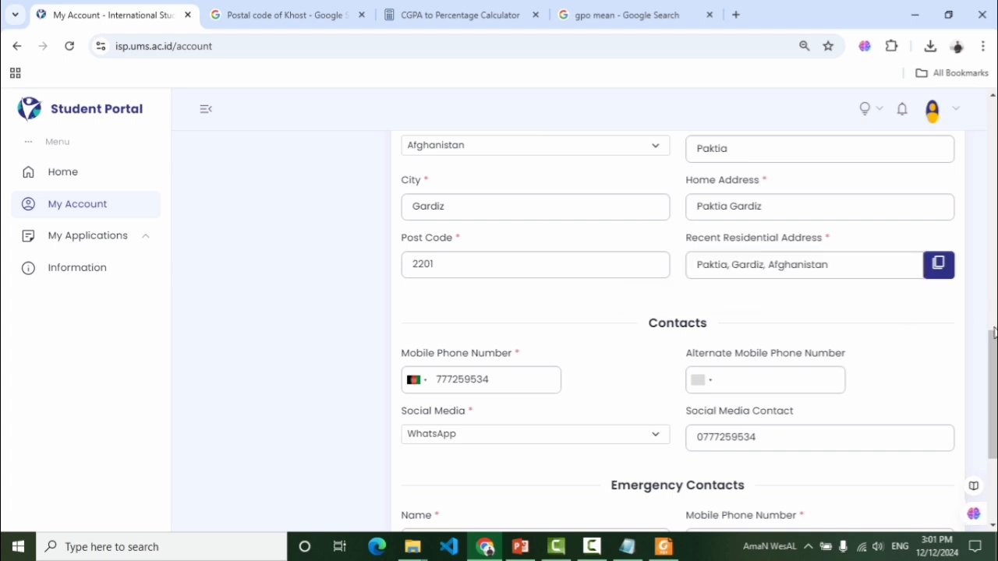
{"action": "scroll", "coordinate": [994, 333], "scroll_direction": "up", "scroll_amount": 5}
{"action": "left_click_drag", "start_coordinate": [992, 288], "coordinate": [993, 415]}
{"action": "left_click_drag", "start_coordinate": [711, 268], "coordinate": [649, 266]}
{"action": "left_click_drag", "start_coordinate": [521, 324], "coordinate": [433, 324]}
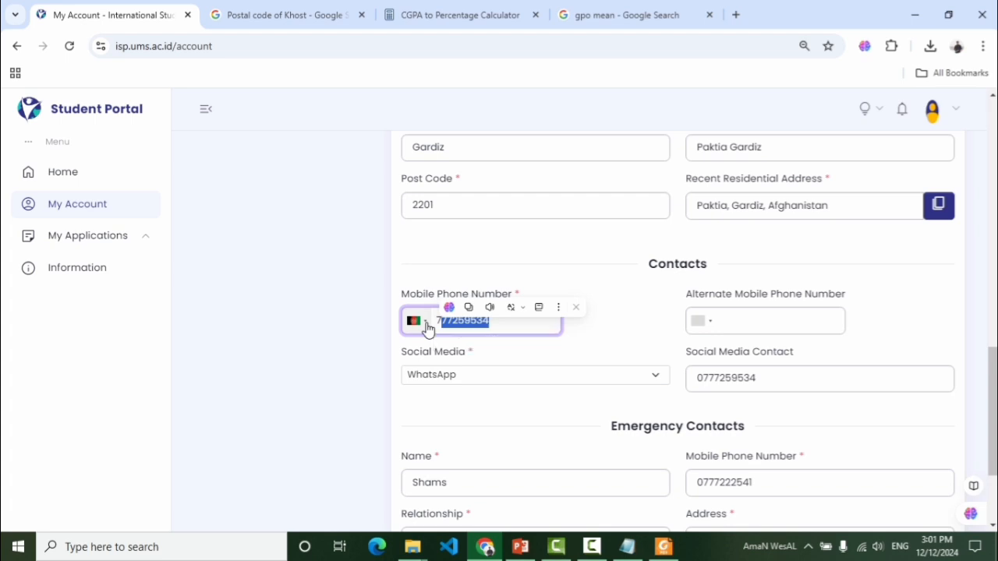
{"action": "left_click", "coordinate": [426, 327]}
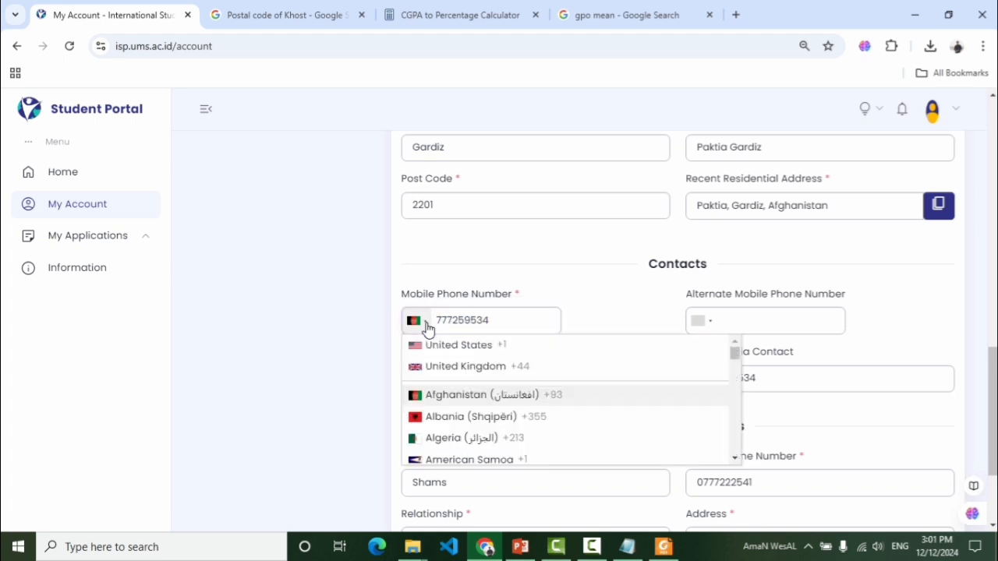
{"action": "left_click", "coordinate": [446, 398]}
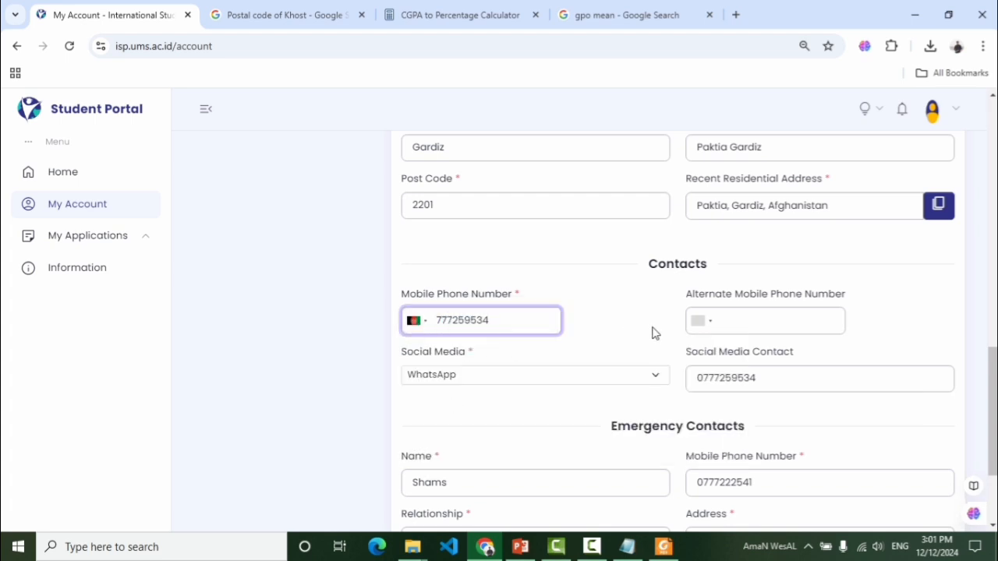
{"action": "left_click", "coordinate": [728, 319]}
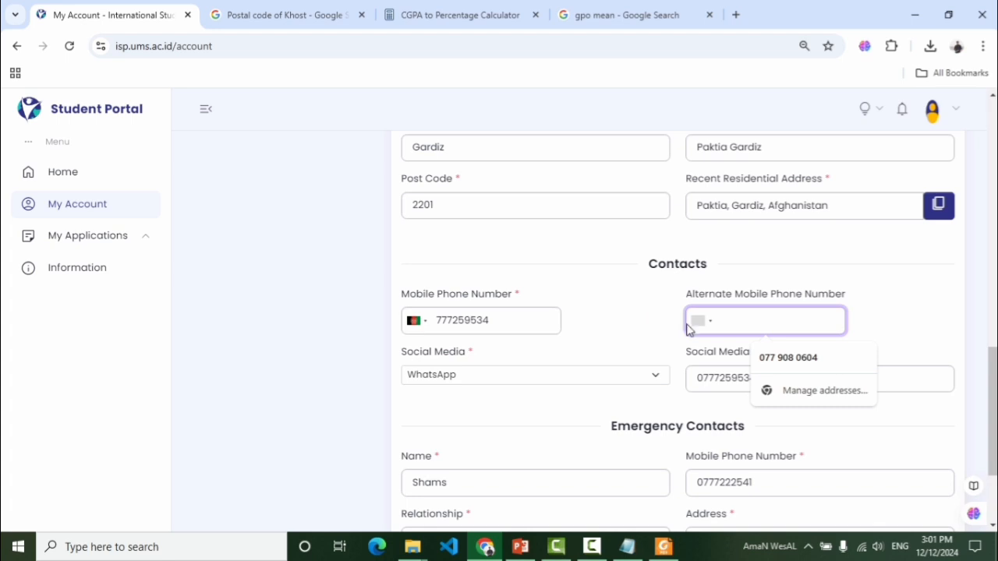
{"action": "left_click_drag", "start_coordinate": [522, 319], "coordinate": [476, 320]}
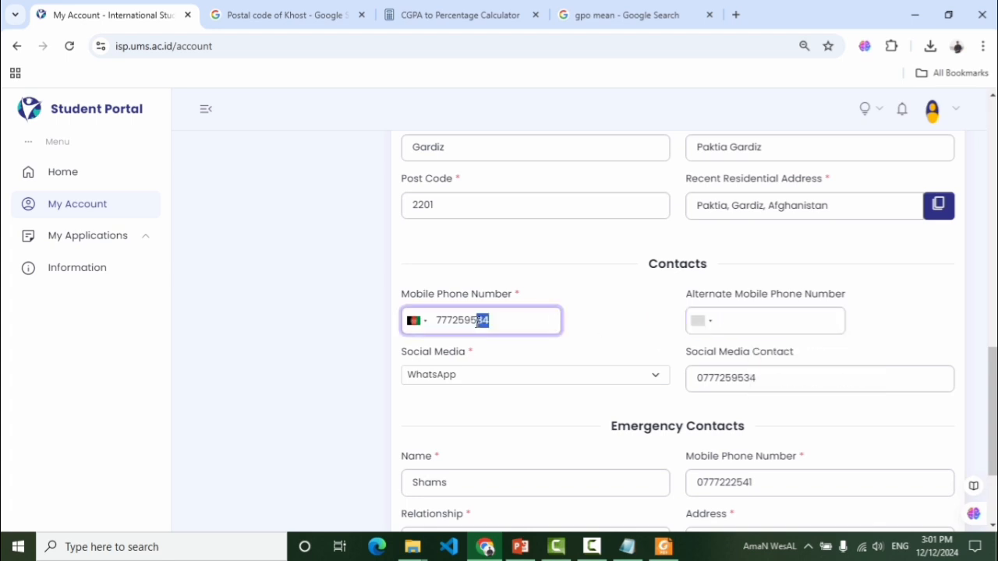
{"action": "left_click", "coordinate": [739, 326]}
{"action": "scroll", "coordinate": [993, 356], "scroll_direction": "down", "scroll_amount": 1}
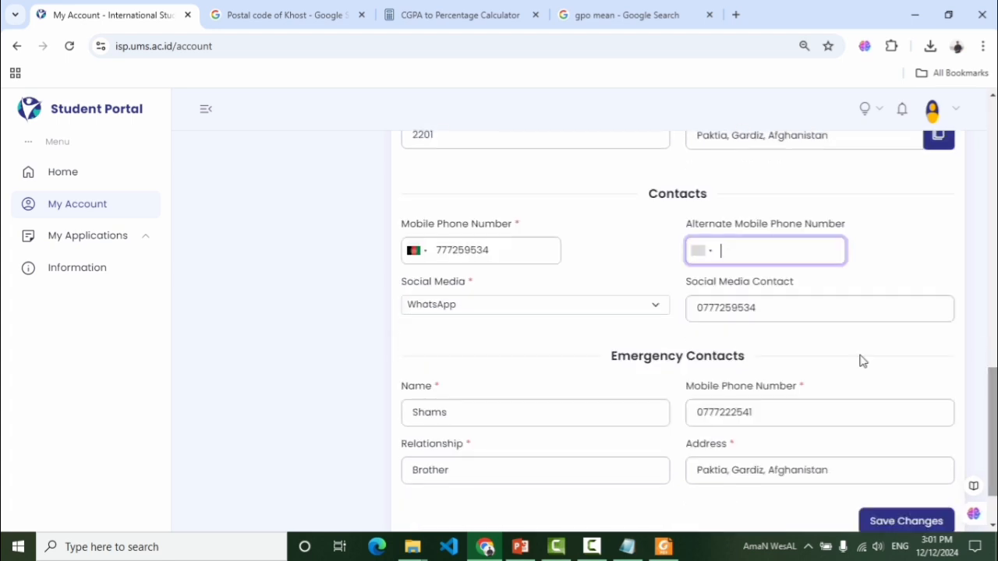
{"action": "left_click", "coordinate": [657, 308]}
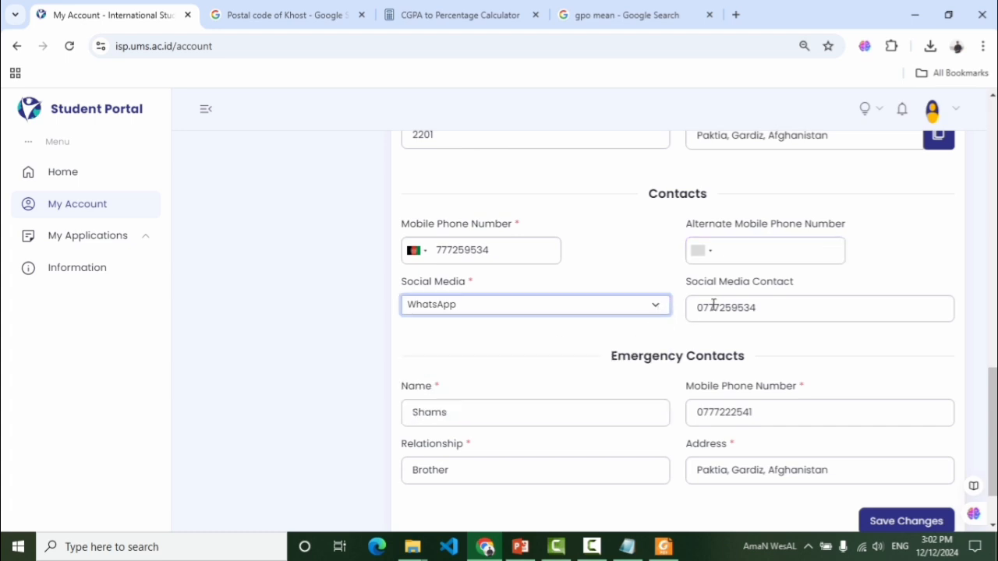
{"action": "left_click_drag", "start_coordinate": [770, 309], "coordinate": [691, 312]}
{"action": "scroll", "coordinate": [691, 320], "scroll_direction": "down", "scroll_amount": 1}
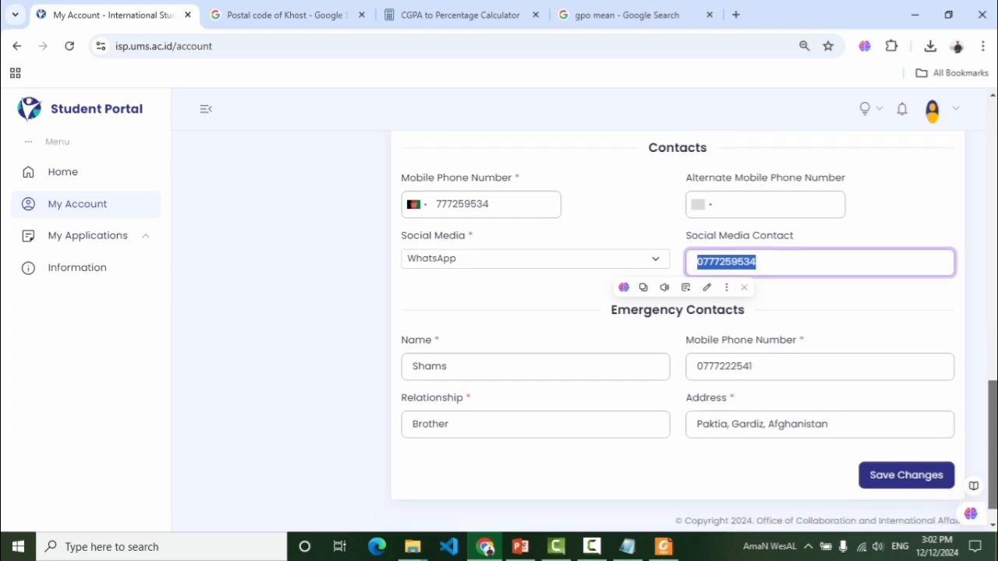
{"action": "left_click", "coordinate": [667, 304]}
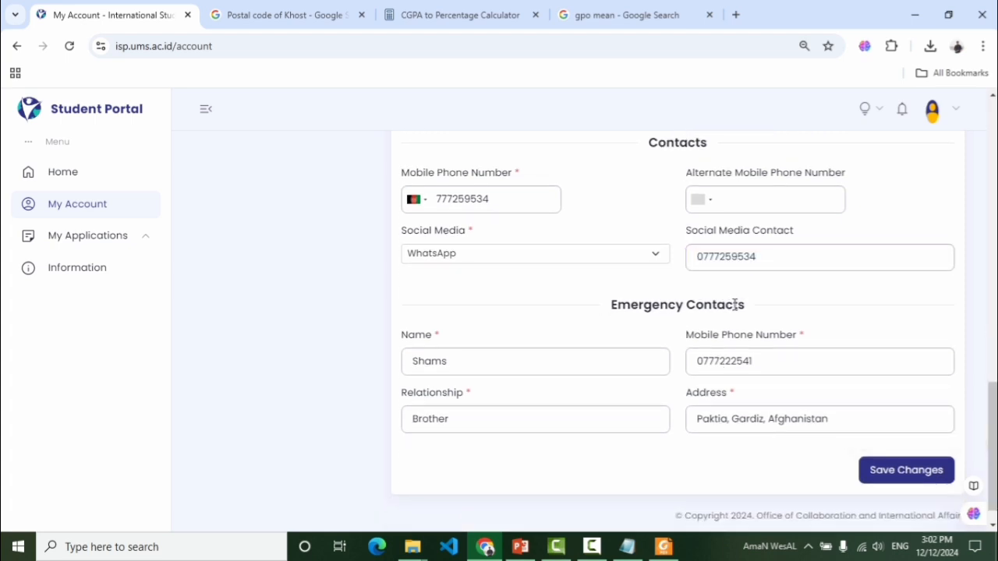
{"action": "left_click_drag", "start_coordinate": [745, 305], "coordinate": [610, 304]}
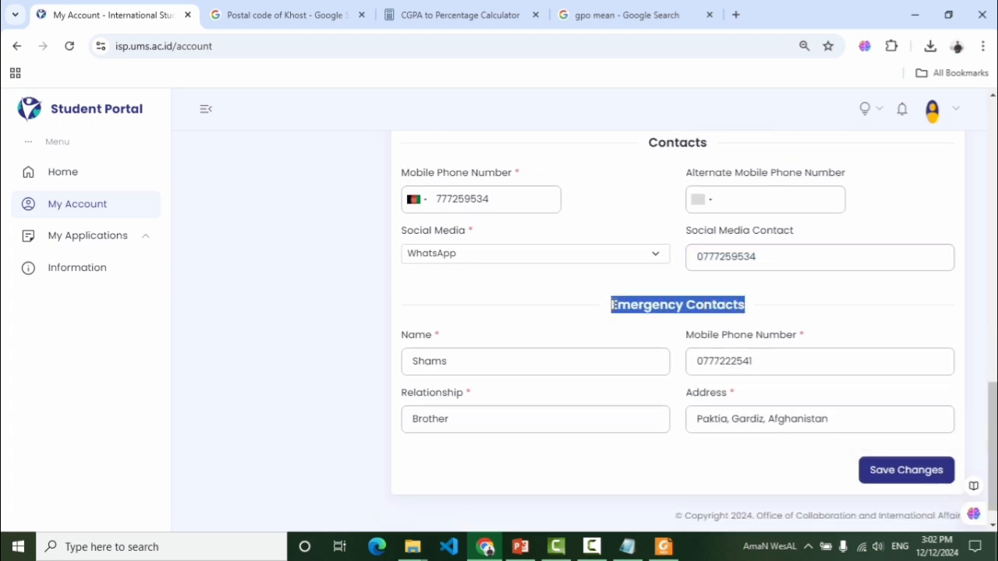
{"action": "left_click", "coordinate": [615, 305]}
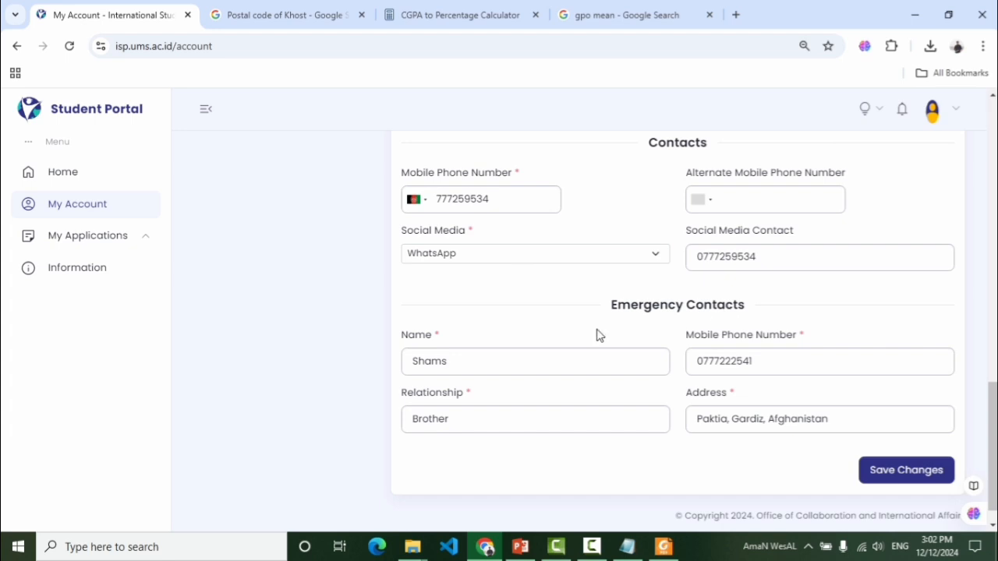
{"action": "scroll", "coordinate": [582, 404], "scroll_direction": "down", "scroll_amount": 1}
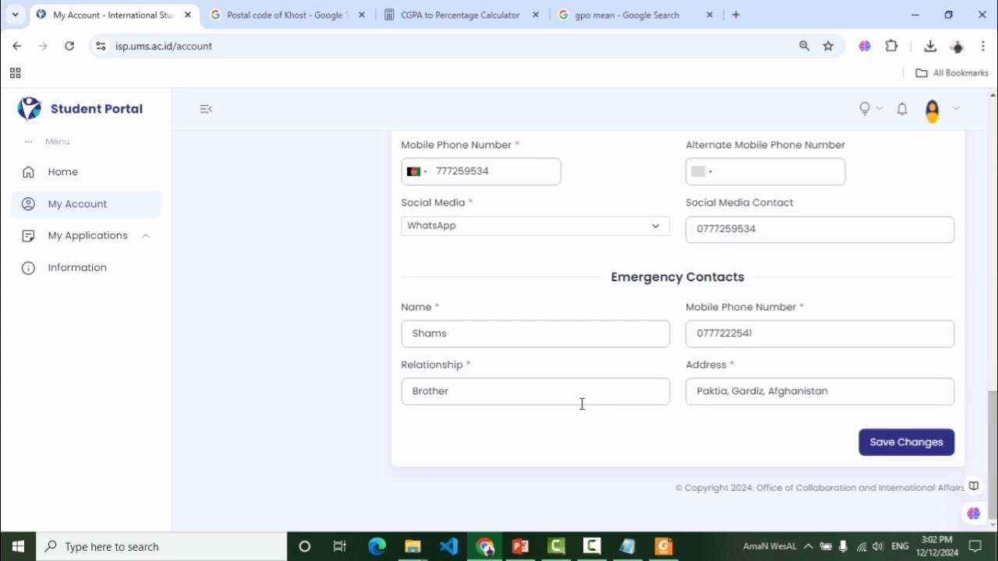
{"action": "left_click_drag", "start_coordinate": [453, 333], "coordinate": [414, 332]}
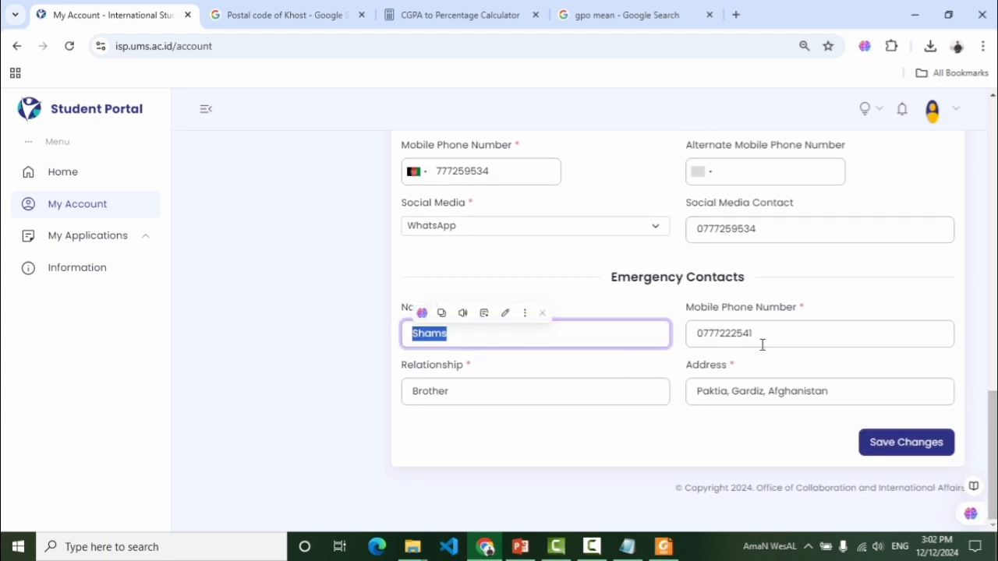
{"action": "left_click_drag", "start_coordinate": [760, 336], "coordinate": [716, 338]}
{"action": "left_click", "coordinate": [555, 396]}
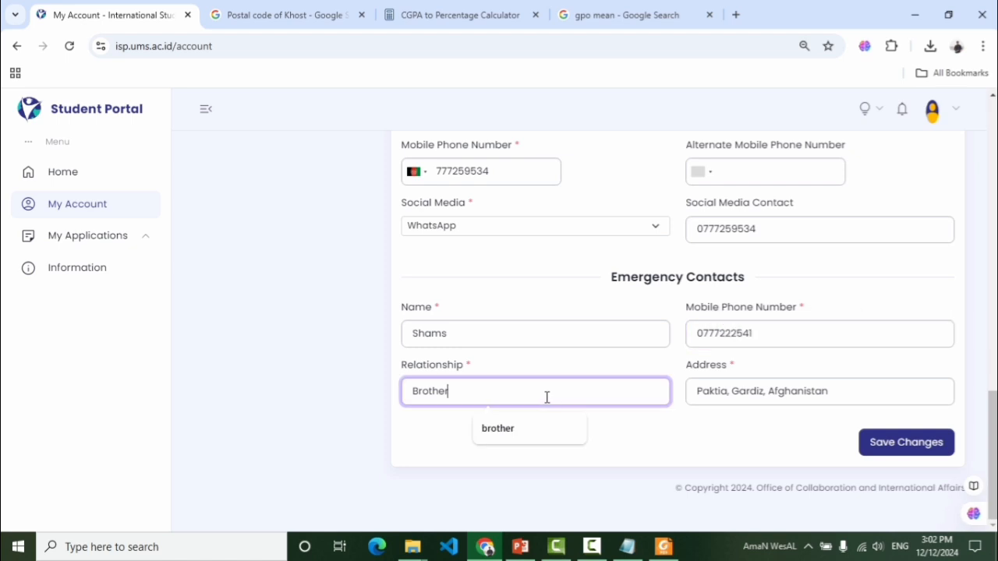
{"action": "double_click", "coordinate": [466, 331]}
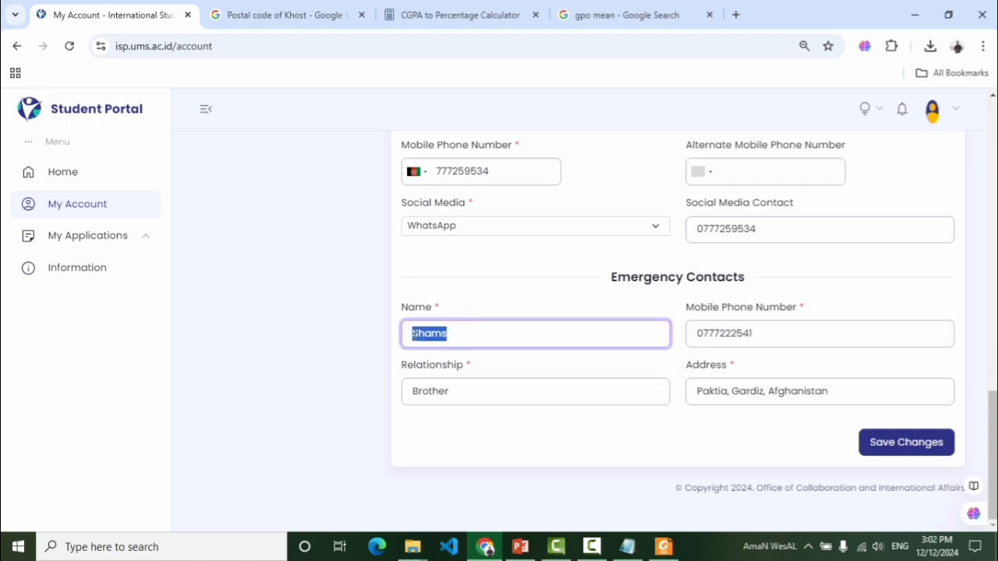
{"action": "left_click", "coordinate": [474, 394]}
{"action": "left_click_drag", "start_coordinate": [471, 394], "coordinate": [411, 395]}
{"action": "left_click", "coordinate": [501, 395]}
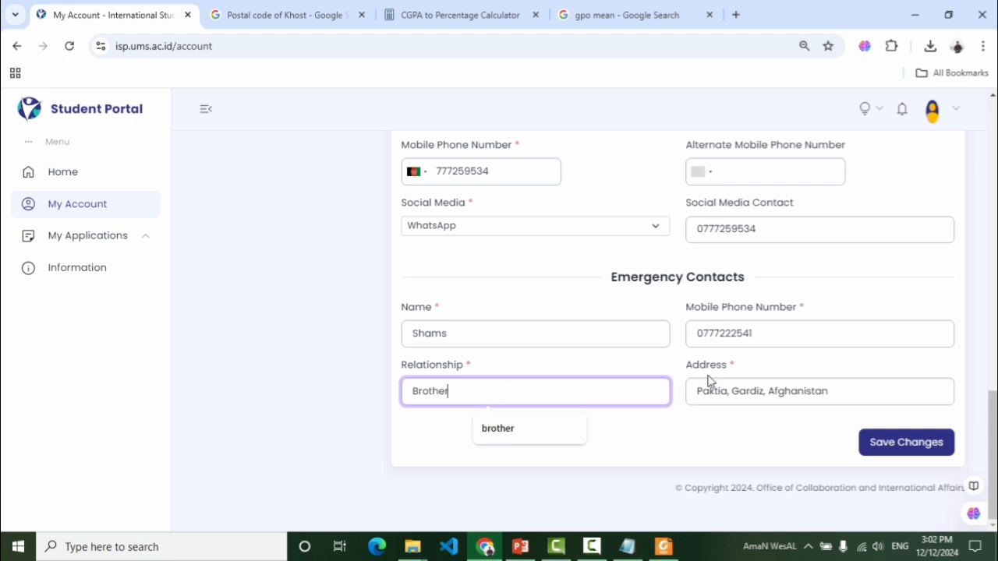
{"action": "left_click", "coordinate": [747, 388]}
{"action": "left_click_drag", "start_coordinate": [831, 392], "coordinate": [699, 380]}
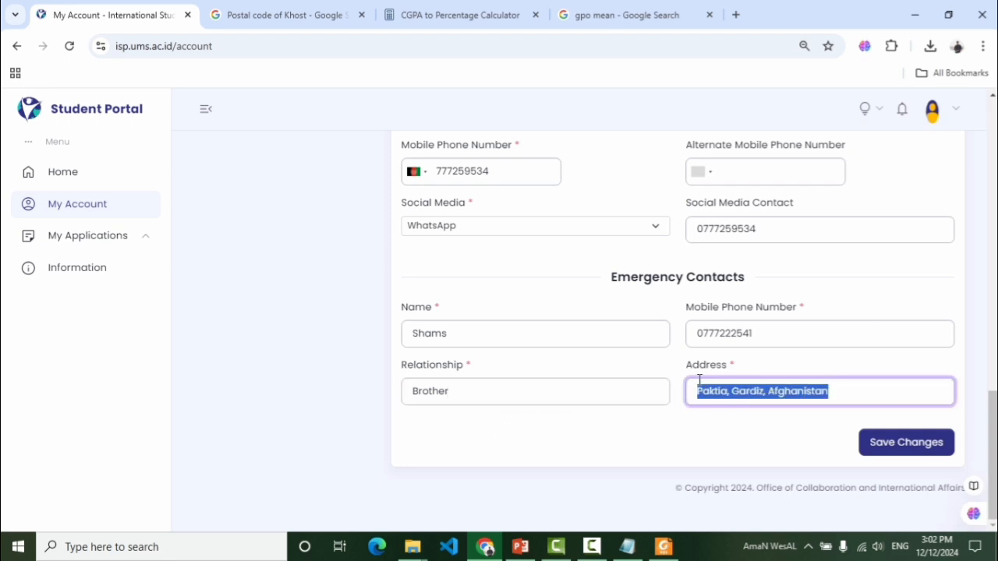
{"action": "left_click", "coordinate": [720, 392]}
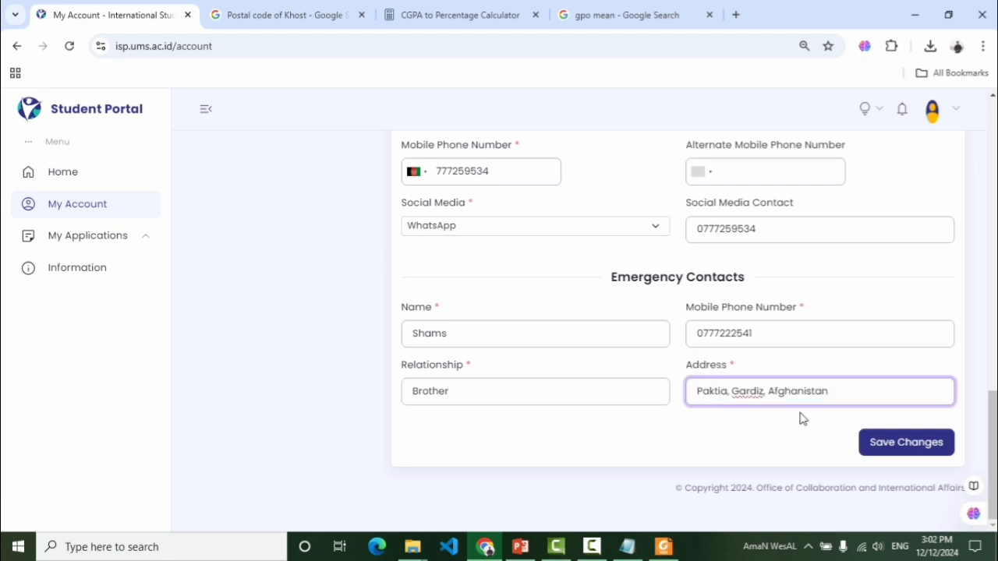
Save the account details, decline saving the address, and close the Success message
{"action": "left_click", "coordinate": [906, 442]}
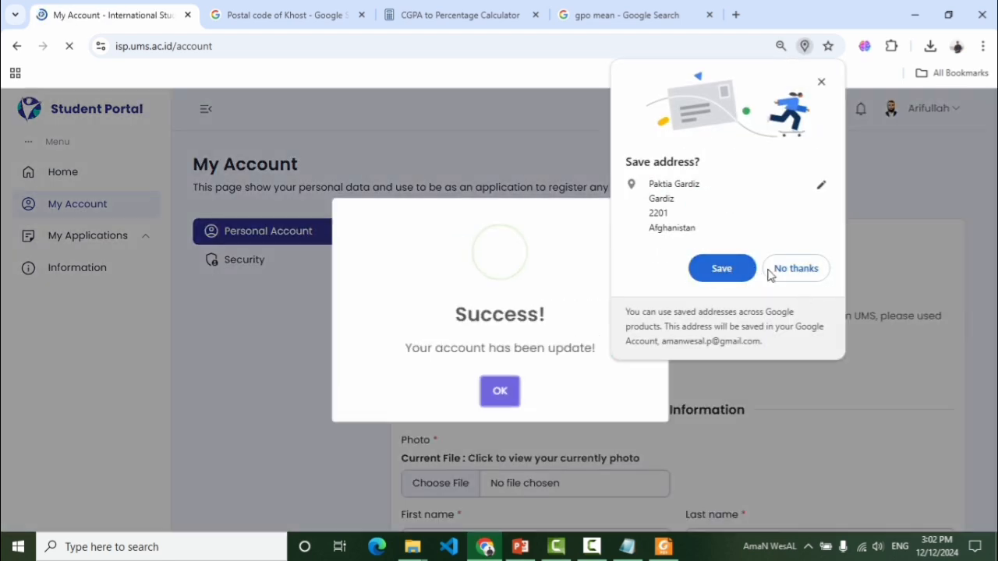
{"action": "left_click", "coordinate": [784, 269]}
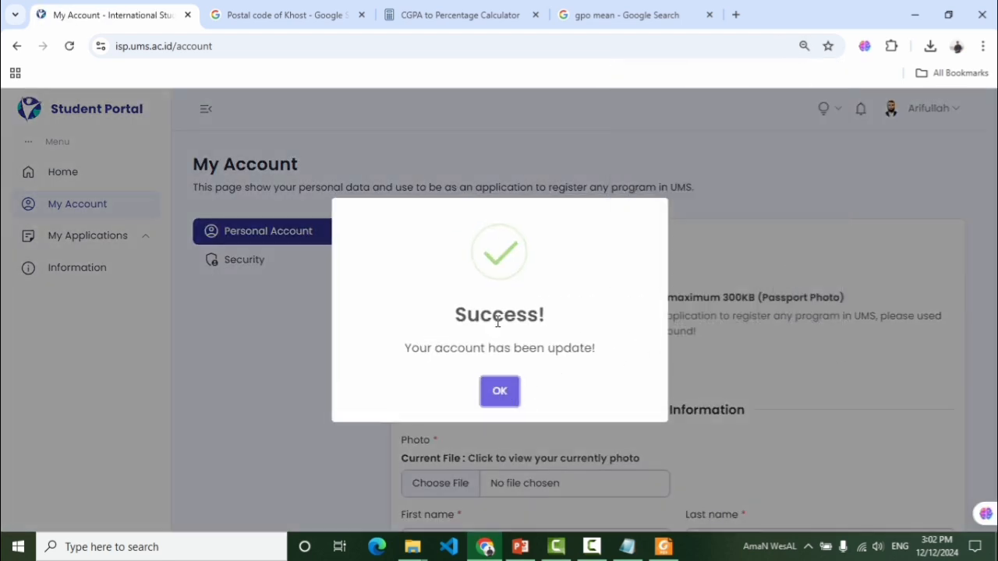
{"action": "left_click", "coordinate": [499, 393]}
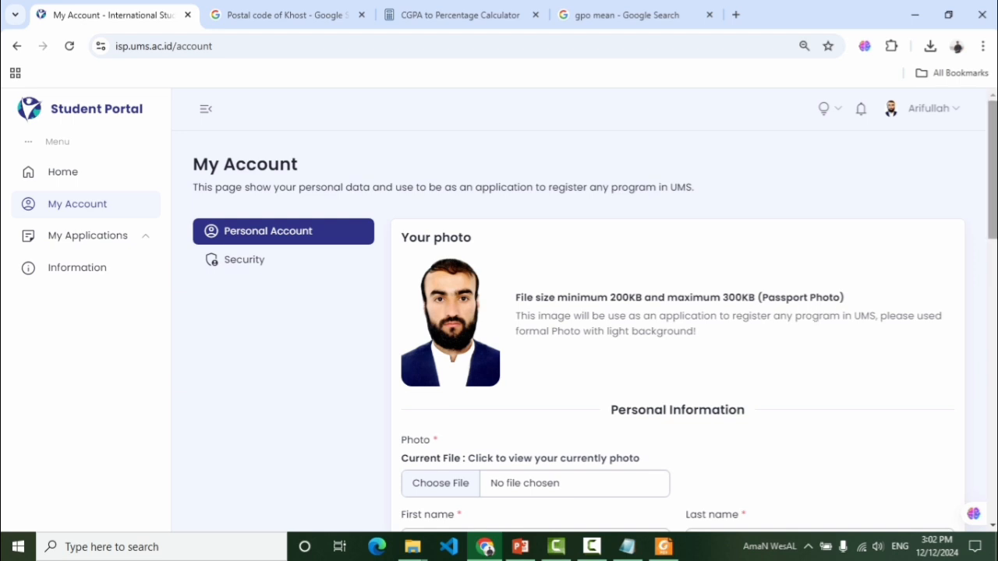
{"action": "scroll", "coordinate": [829, 308], "scroll_direction": "down", "scroll_amount": 1}
{"action": "mouse_move", "coordinate": [993, 153]}
{"action": "left_mouse_down"}
{"action": "mouse_move", "coordinate": [994, 295]}
{"action": "mouse_move", "coordinate": [994, 139]}
{"action": "left_mouse_up"}
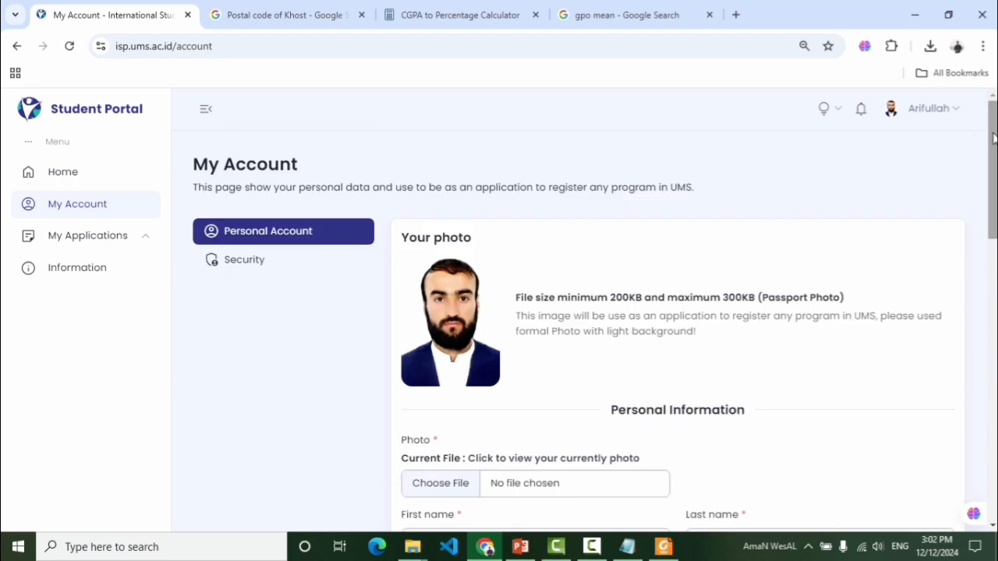
Open My Applications > Register Program and choose Register Now under Magister/Master
{"action": "left_click", "coordinate": [103, 246]}
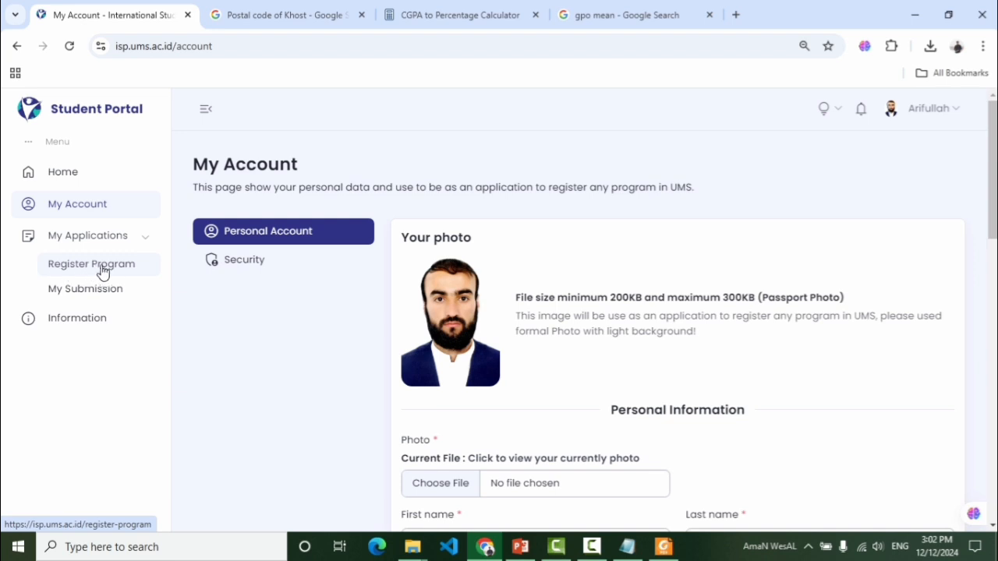
{"action": "left_click", "coordinate": [111, 270]}
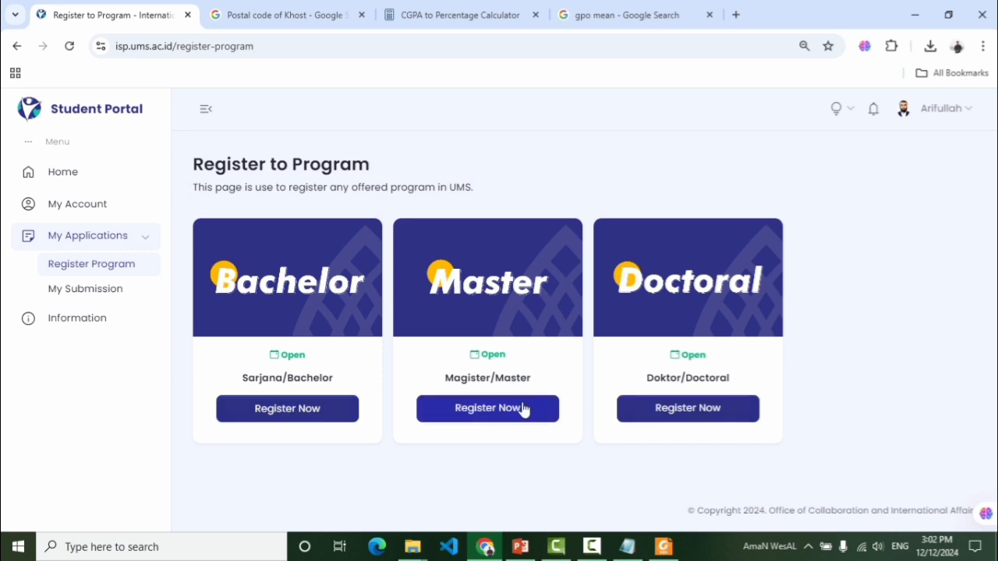
{"action": "left_click", "coordinate": [469, 418]}
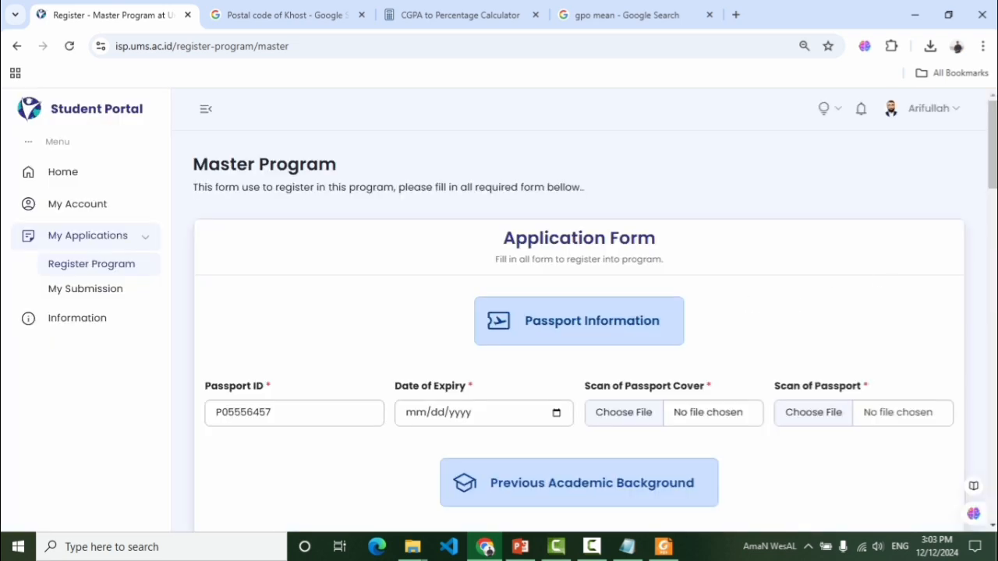
{"action": "scroll", "coordinate": [466, 333], "scroll_direction": "down", "scroll_amount": 1}
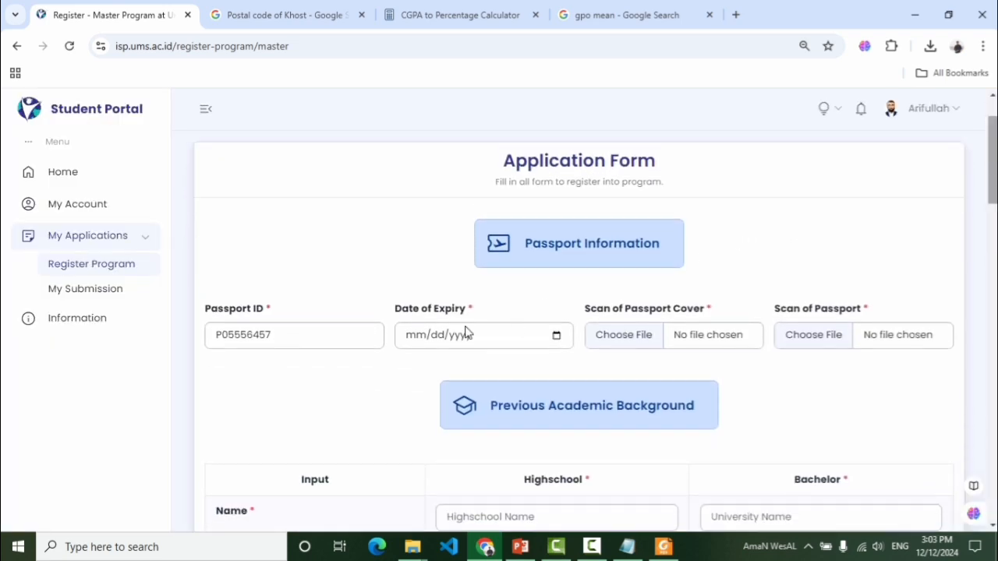
{"action": "left_click", "coordinate": [303, 335]}
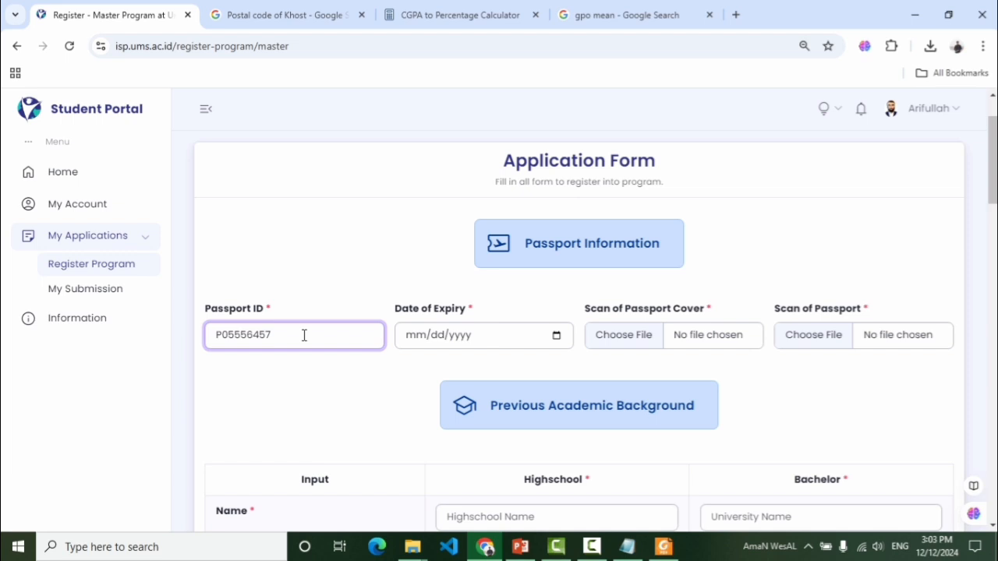
{"action": "left_click", "coordinate": [307, 381]}
{"action": "left_click_drag", "start_coordinate": [996, 188], "coordinate": [996, 190]}
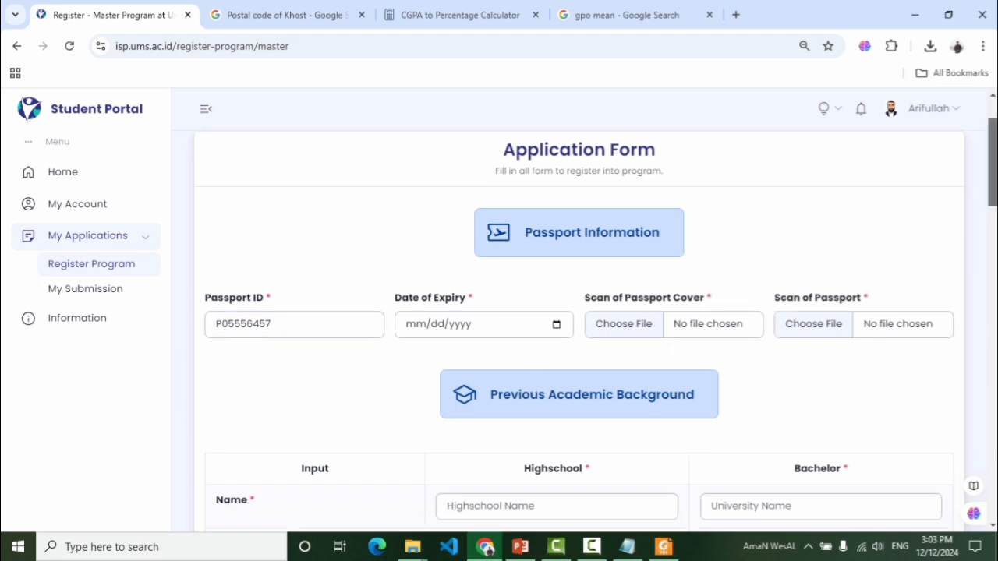
{"action": "scroll", "coordinate": [996, 191], "scroll_direction": "down", "scroll_amount": 1}
{"action": "left_click", "coordinate": [287, 244]}
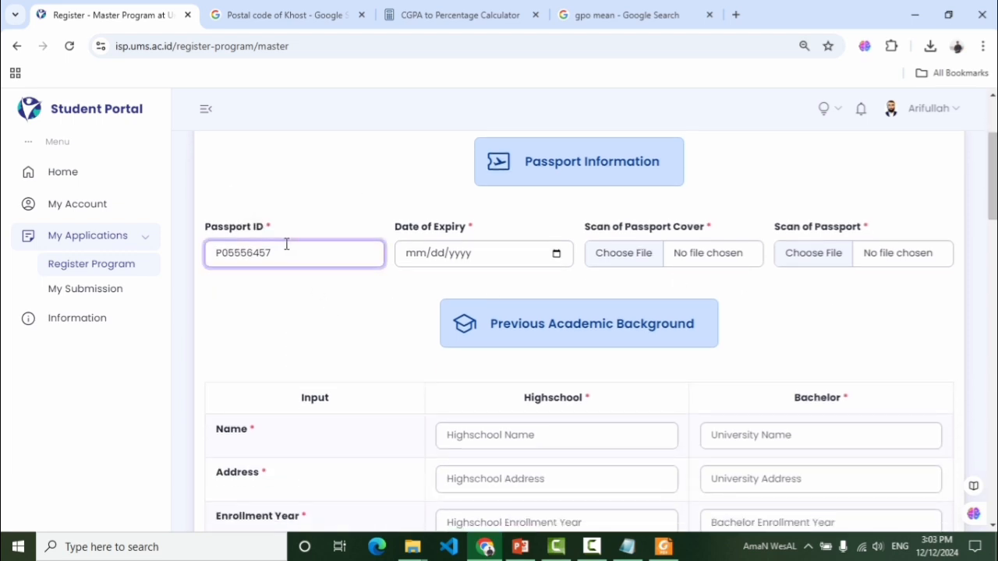
{"action": "left_click", "coordinate": [285, 295]}
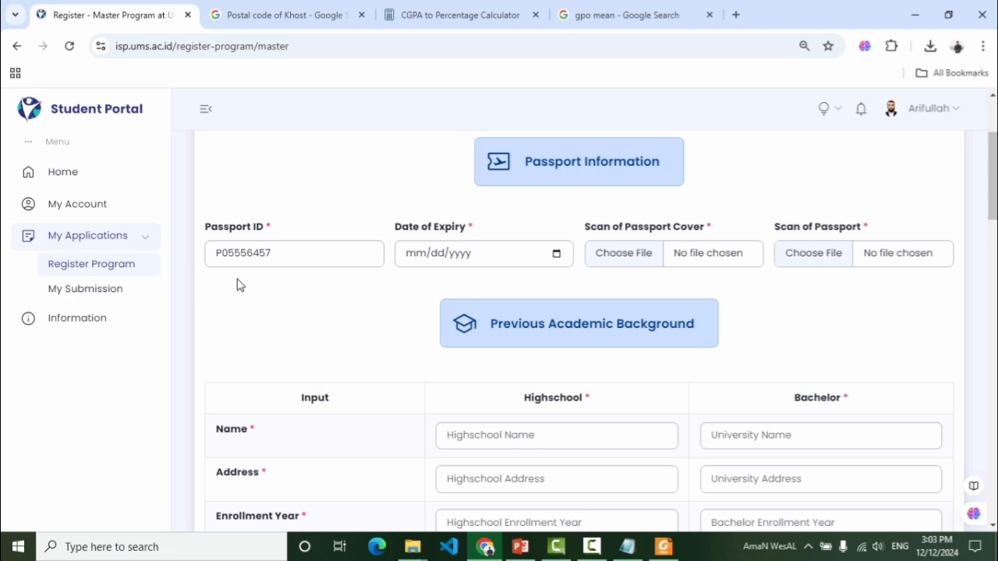
{"action": "left_click", "coordinate": [533, 258]}
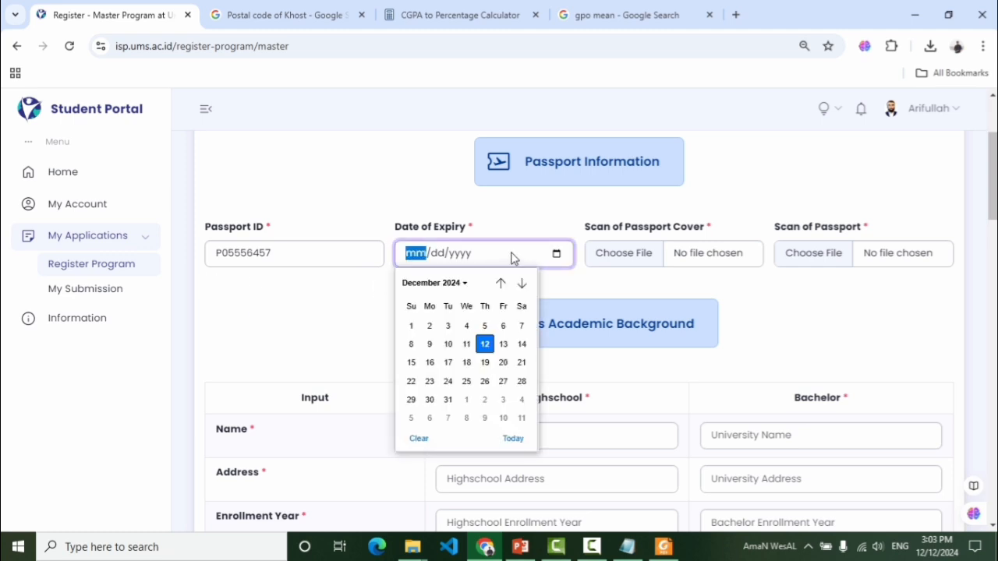
{"action": "left_click", "coordinate": [324, 316]}
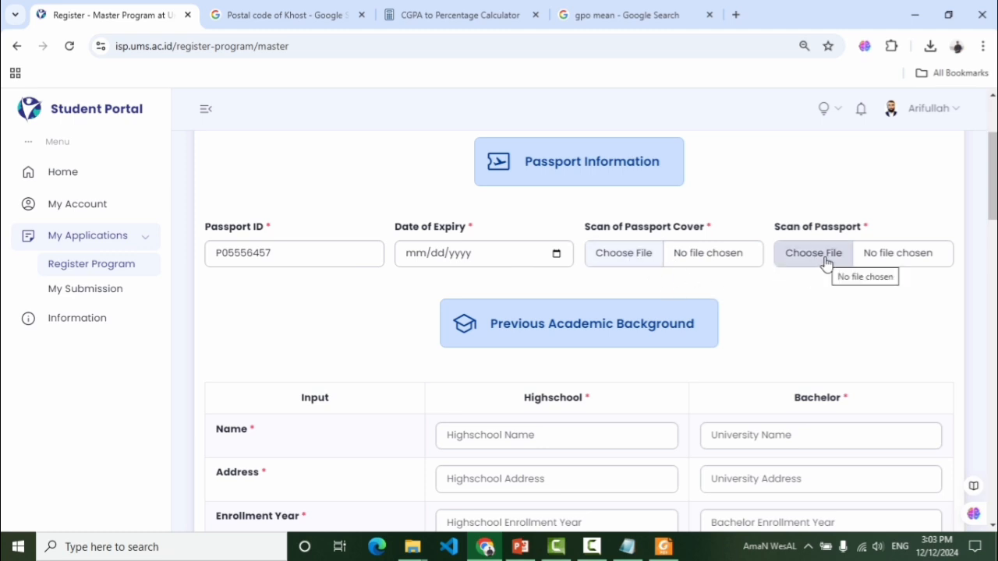
{"action": "left_click_drag", "start_coordinate": [992, 181], "coordinate": [995, 187]}
{"action": "left_click", "coordinate": [664, 547]}
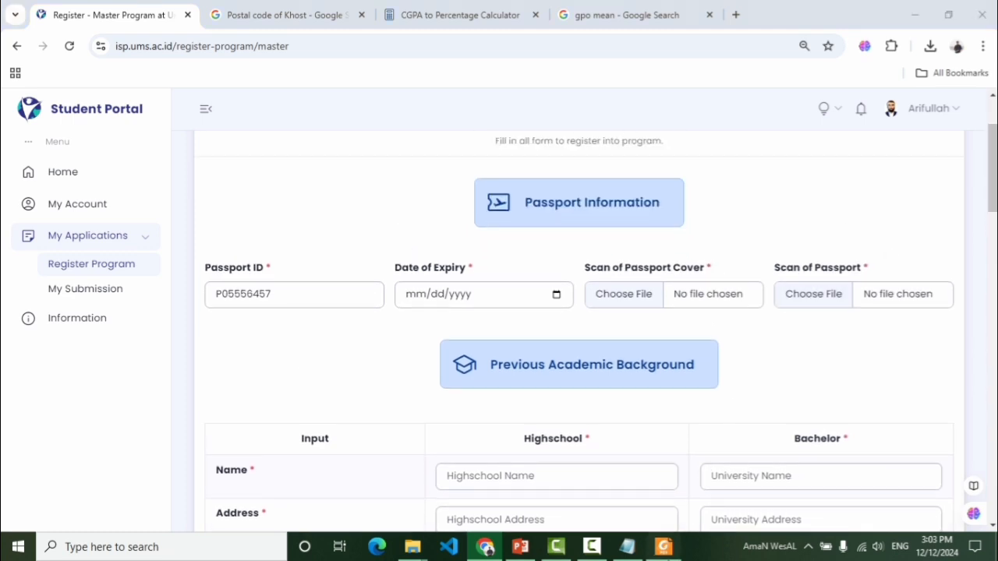
{"action": "left_click", "coordinate": [667, 555]}
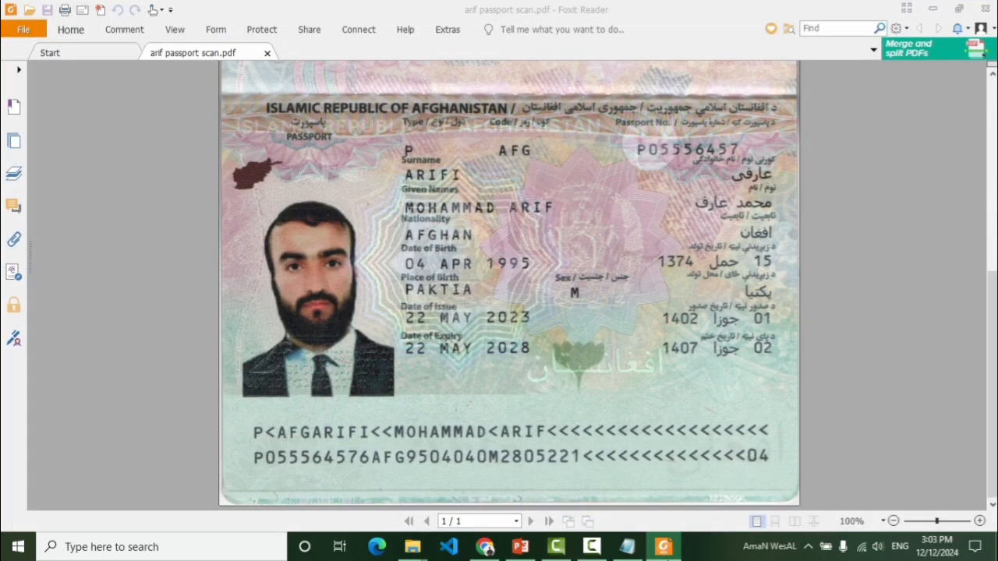
{"action": "left_click", "coordinate": [667, 553]}
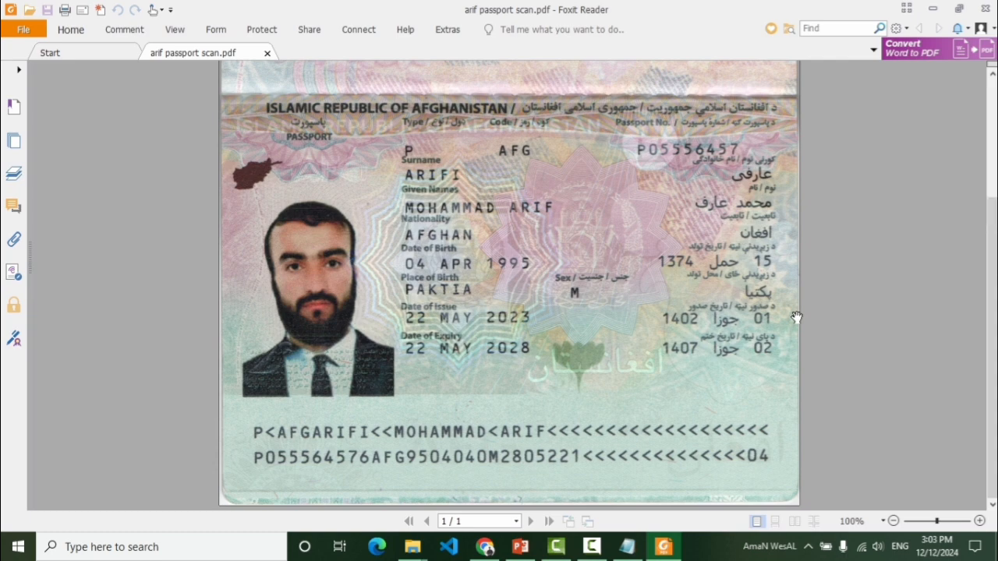
{"action": "key", "text": "ctrl+0"}
{"action": "left_click", "coordinate": [931, 8]}
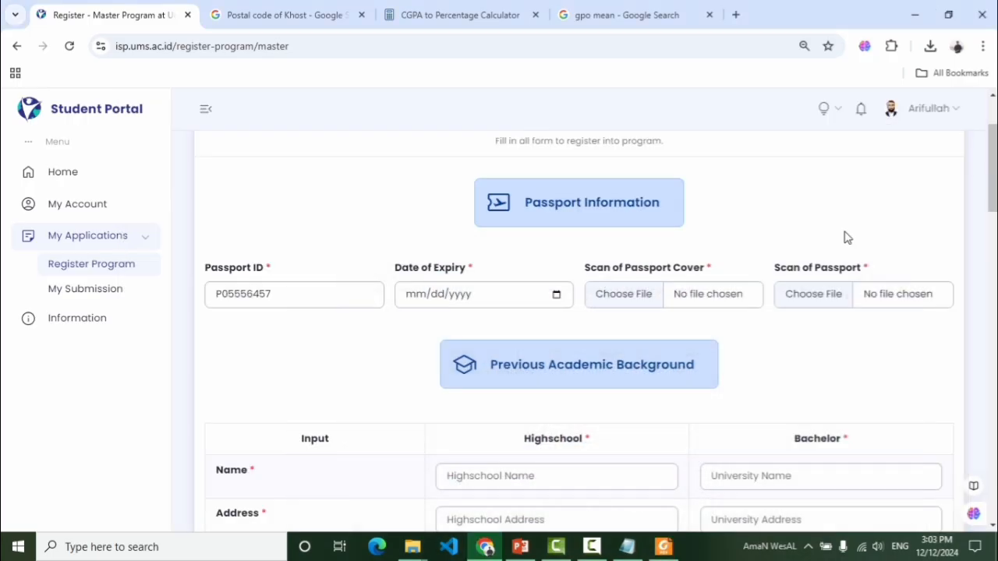
{"action": "left_click_drag", "start_coordinate": [992, 170], "coordinate": [992, 213]}
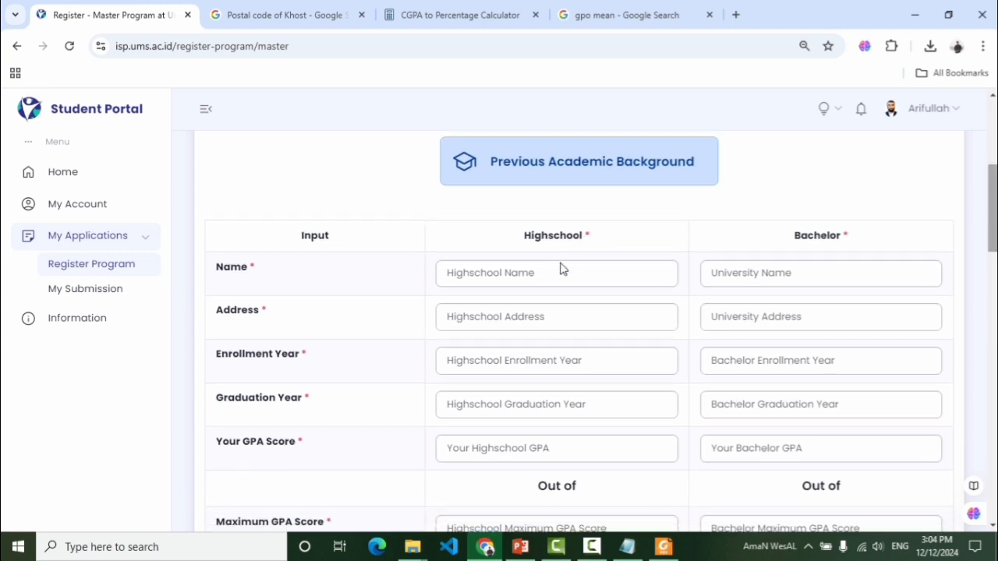
{"action": "left_click", "coordinate": [529, 273]}
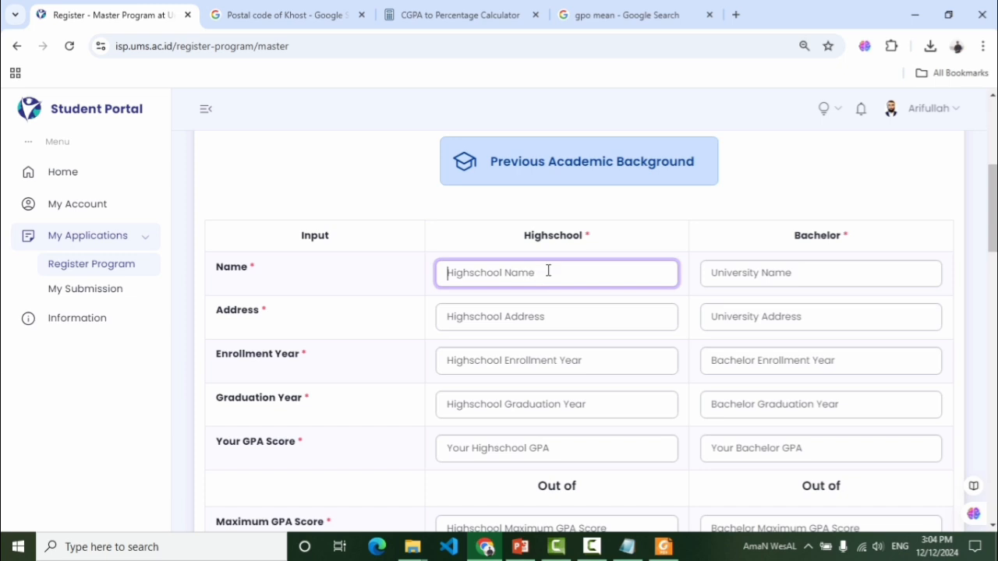
{"action": "left_click", "coordinate": [757, 274]}
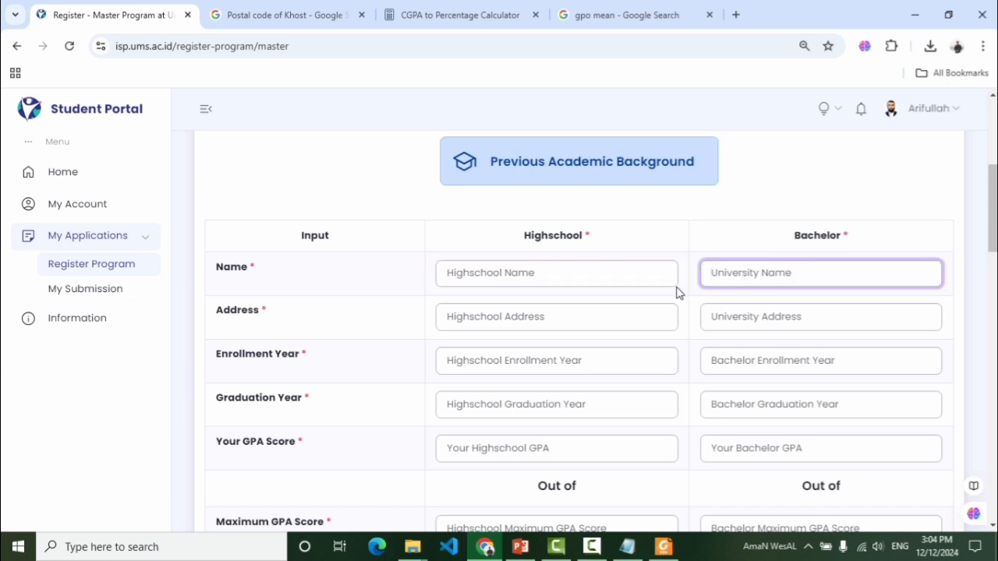
{"action": "left_click", "coordinate": [626, 324]}
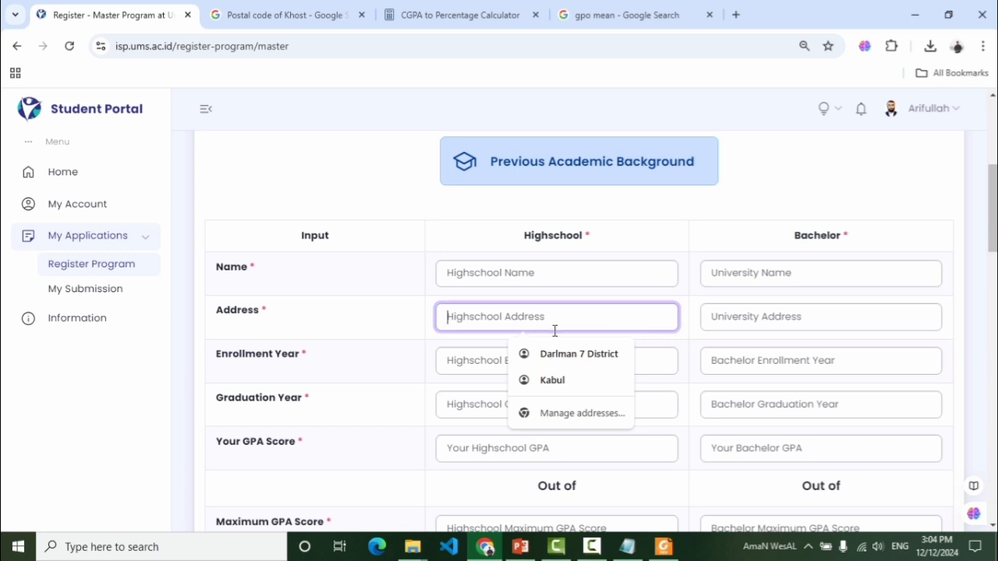
{"action": "left_click", "coordinate": [531, 273]}
{"action": "left_click", "coordinate": [518, 312]}
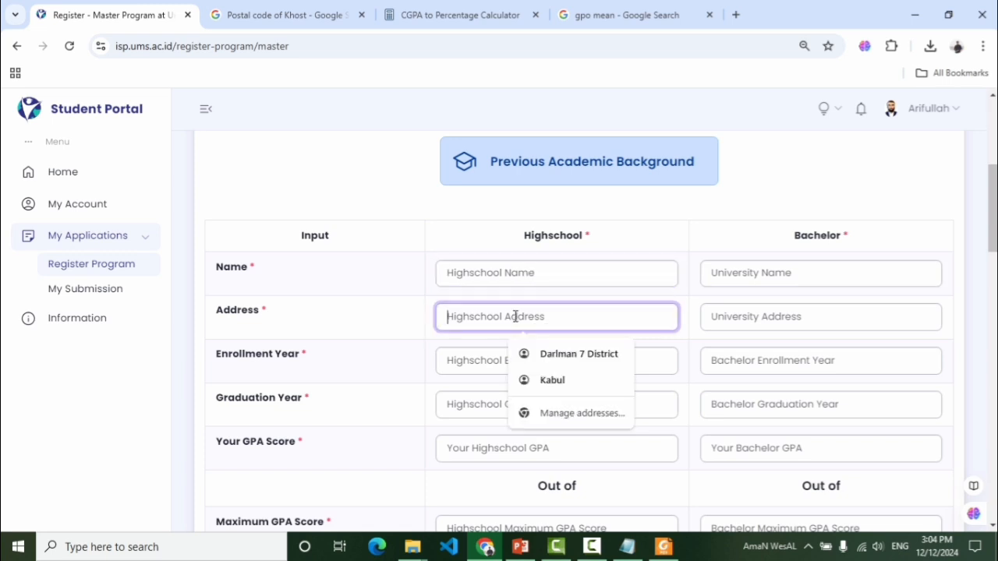
{"action": "left_click", "coordinate": [778, 315]}
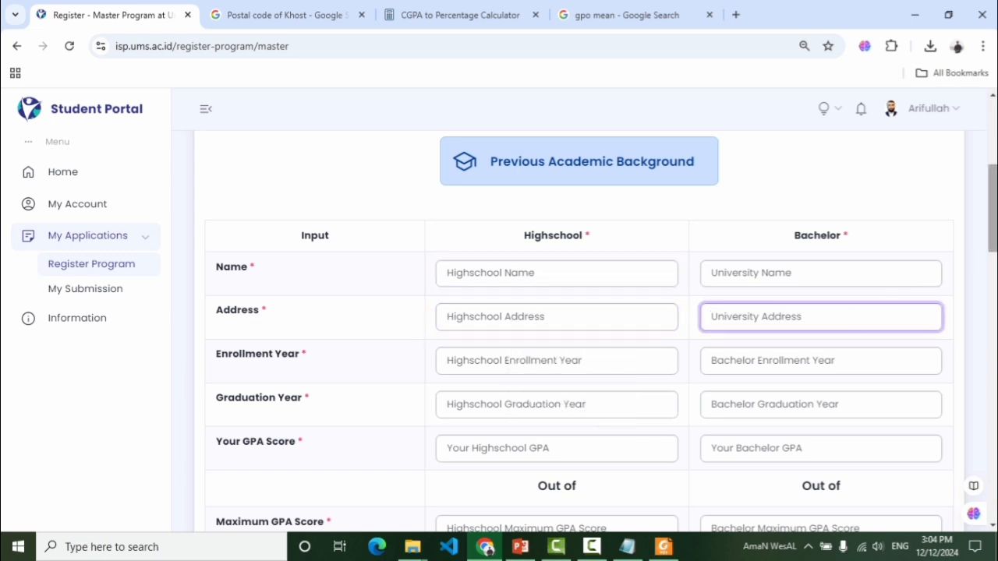
{"action": "scroll", "coordinate": [992, 234], "scroll_direction": "down", "scroll_amount": 2}
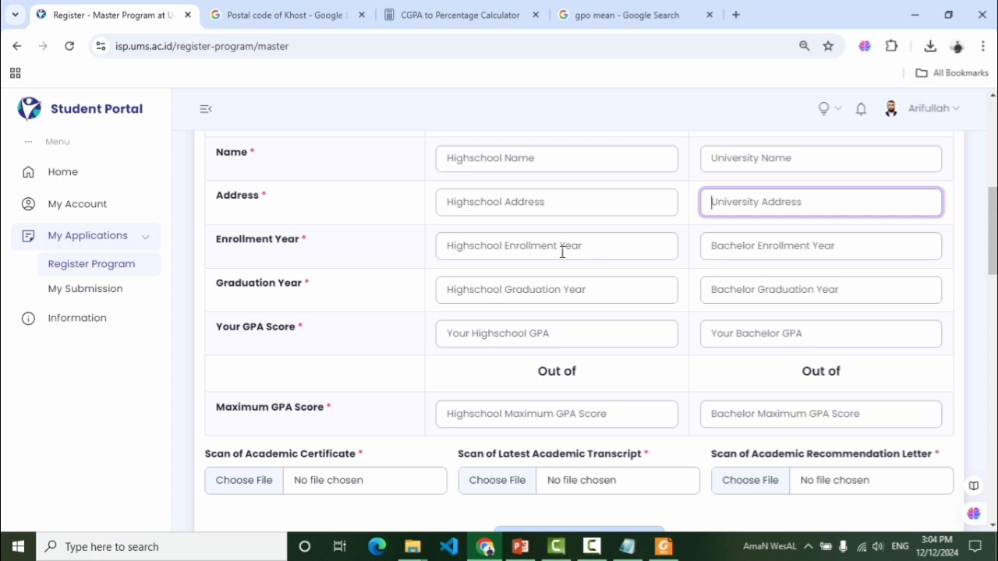
{"action": "left_click", "coordinate": [561, 252]}
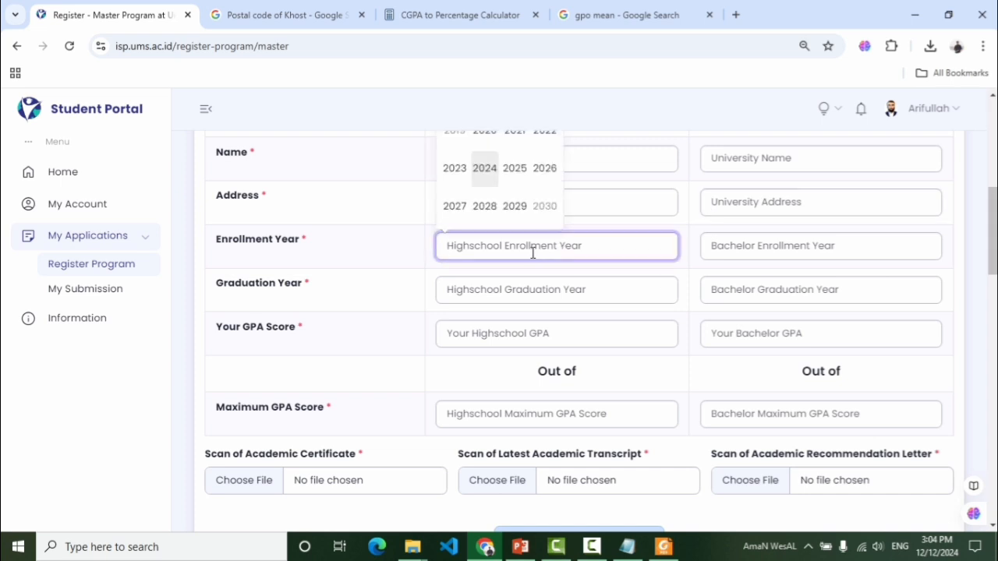
{"action": "scroll", "coordinate": [802, 311], "scroll_direction": "up", "scroll_amount": 2}
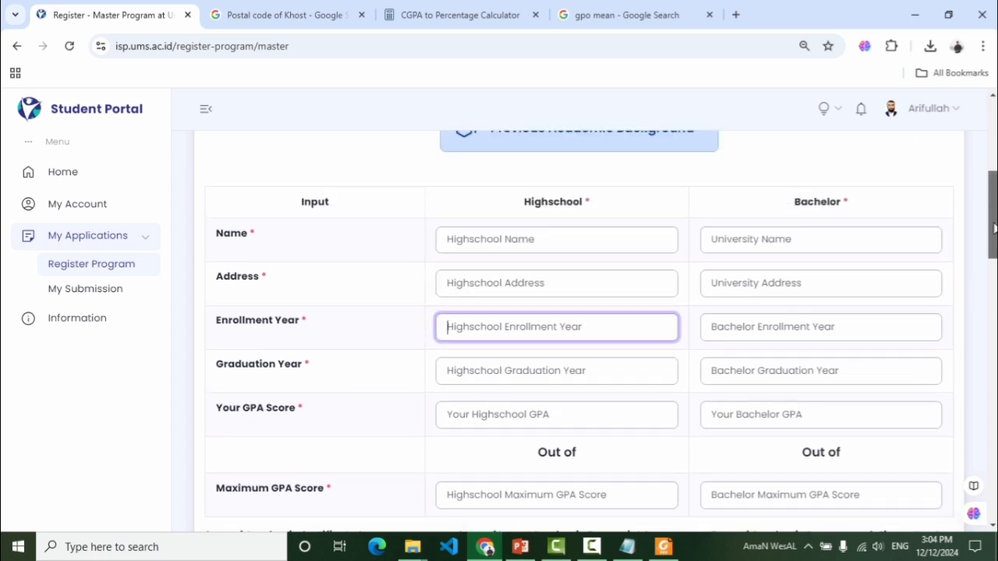
{"action": "left_click", "coordinate": [742, 330]}
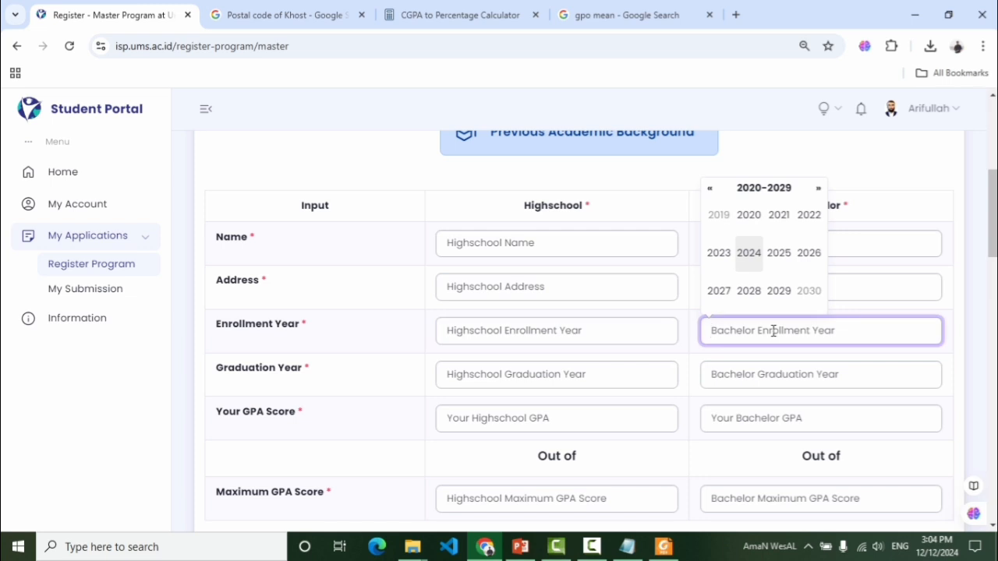
{"action": "left_click", "coordinate": [545, 372]}
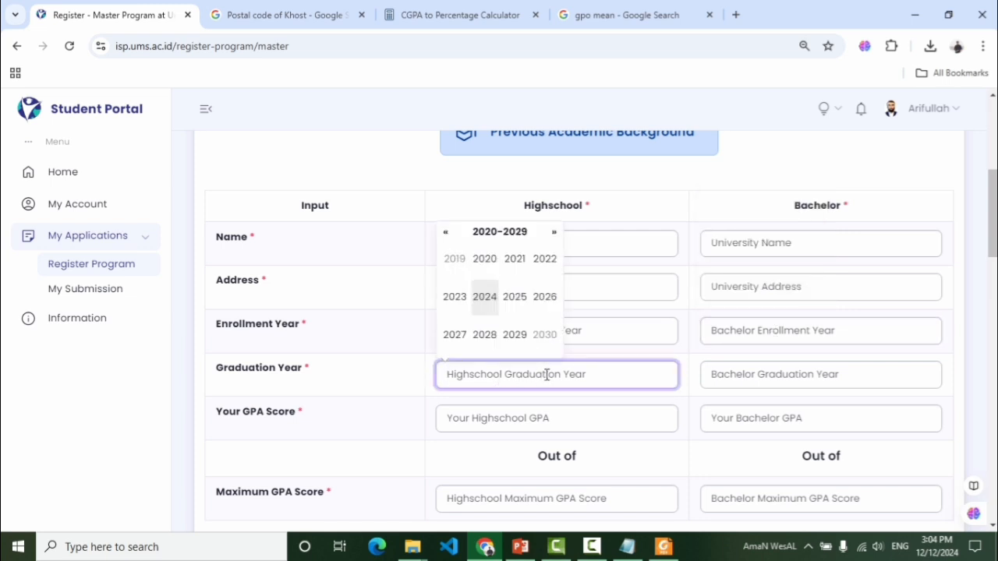
{"action": "left_click", "coordinate": [766, 376]}
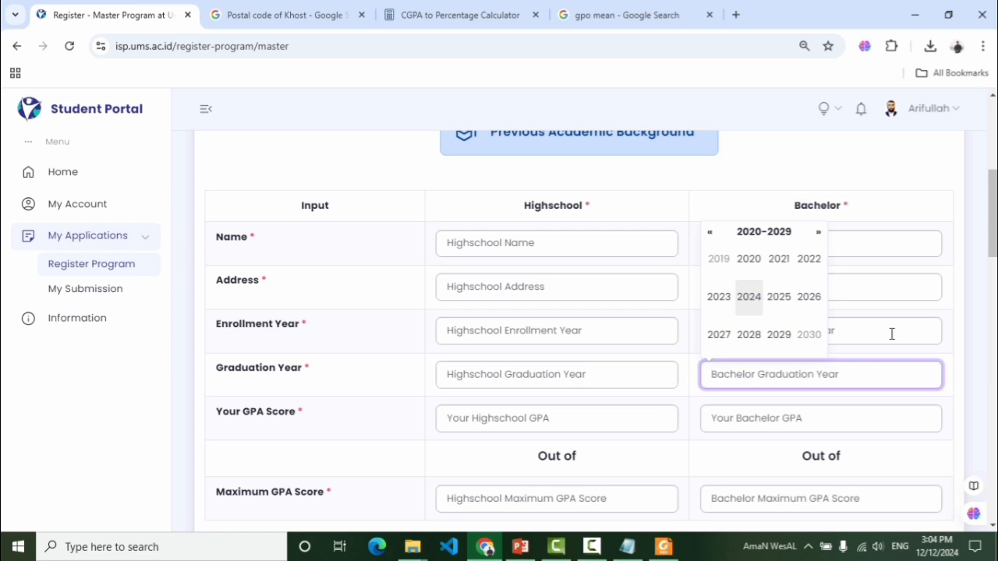
{"action": "scroll", "coordinate": [993, 218], "scroll_direction": "down", "scroll_amount": 1}
{"action": "scroll", "coordinate": [581, 373], "scroll_direction": "down", "scroll_amount": 1}
{"action": "scroll", "coordinate": [581, 373], "scroll_direction": "up", "scroll_amount": 1}
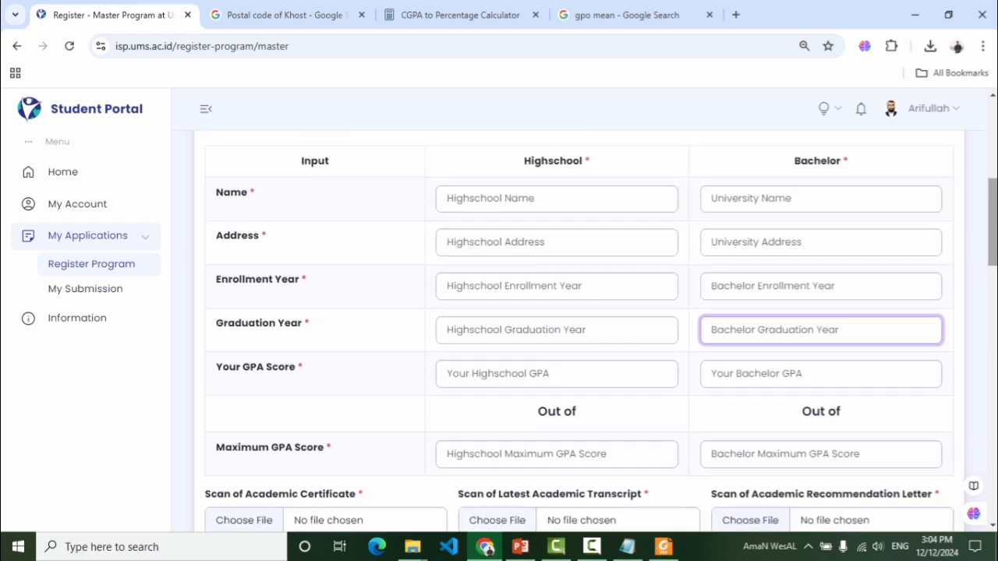
{"action": "left_click", "coordinate": [522, 378]}
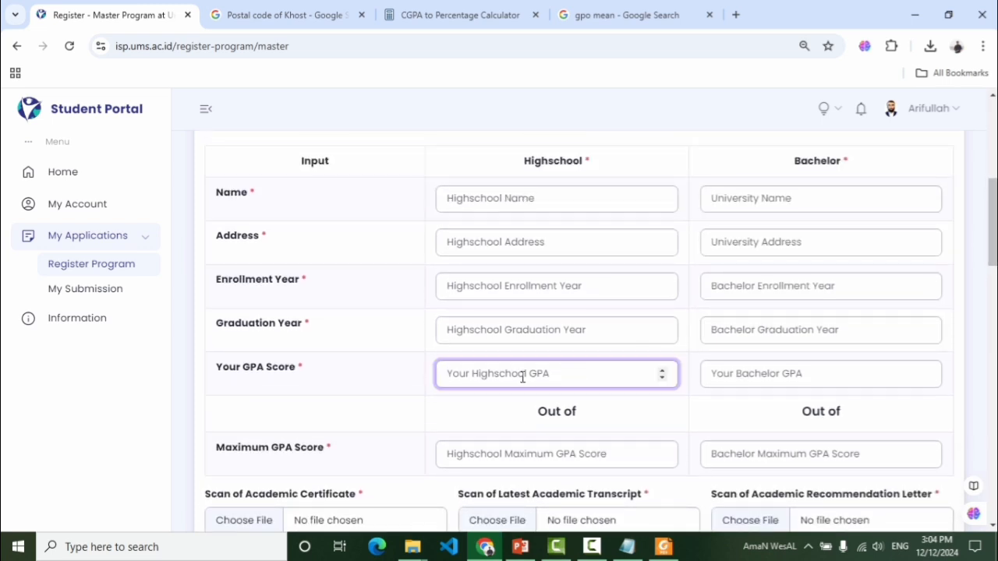
{"action": "left_click_drag", "start_coordinate": [278, 366], "coordinate": [242, 368]}
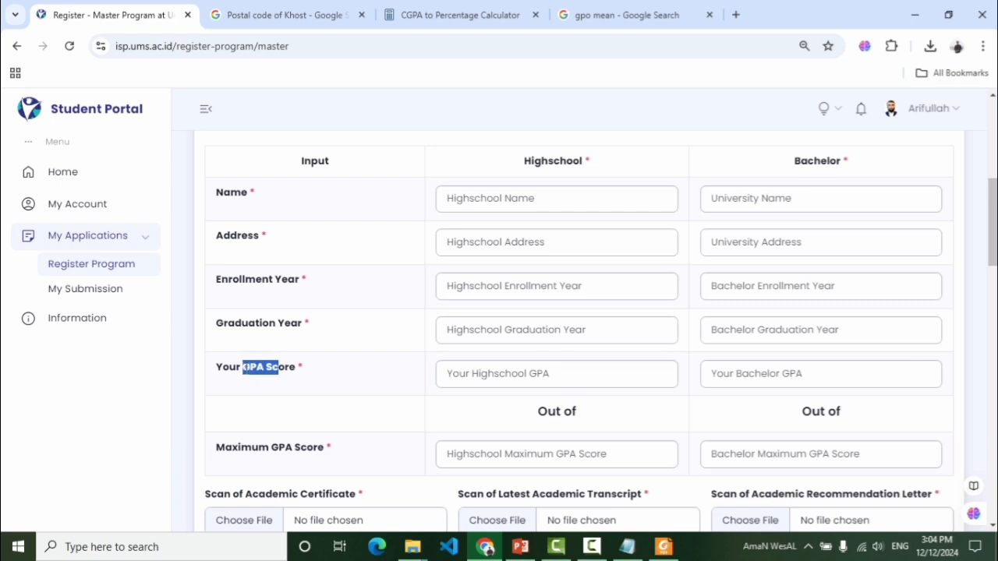
{"action": "left_click", "coordinate": [561, 380]}
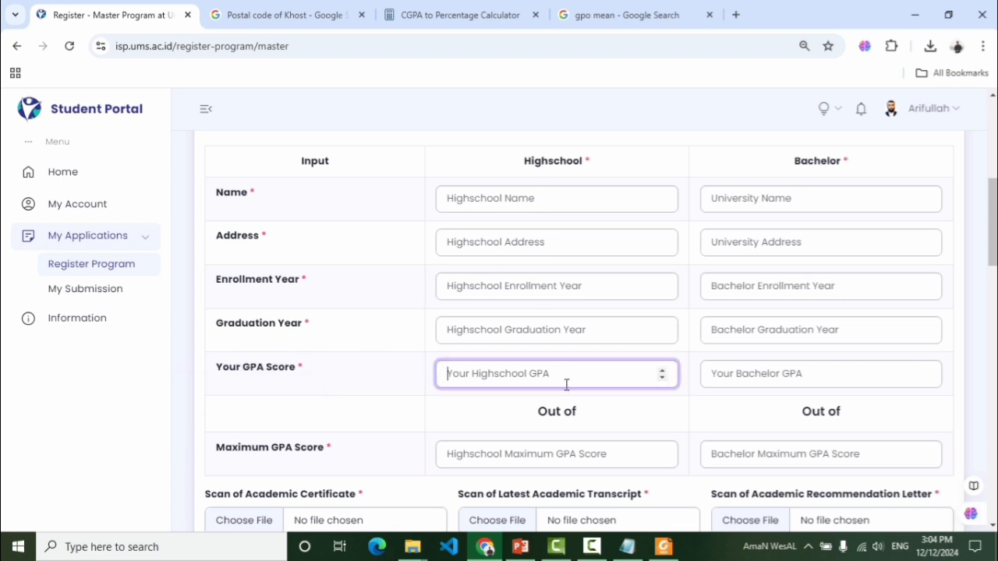
{"action": "left_click", "coordinate": [781, 374]}
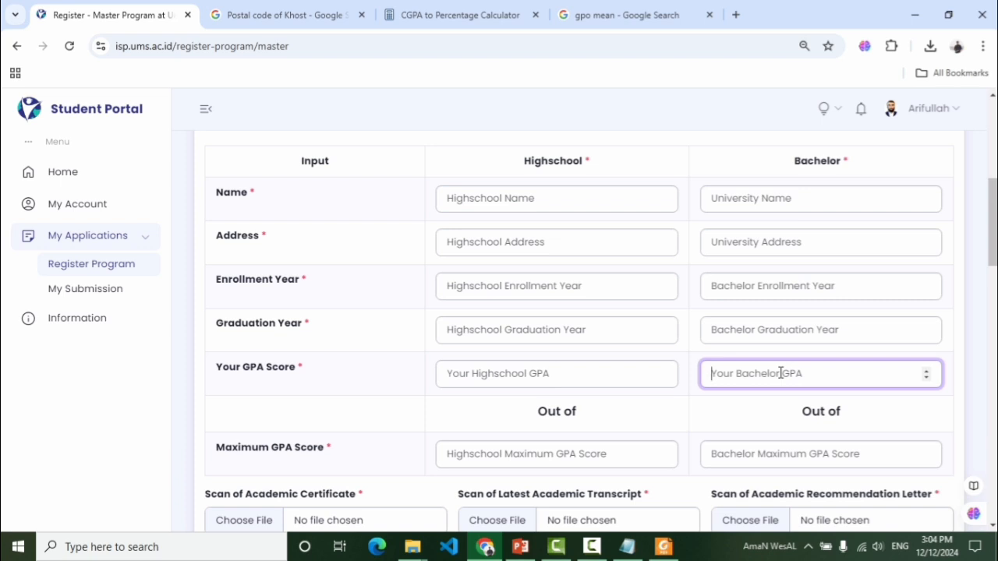
{"action": "left_click", "coordinate": [518, 377]}
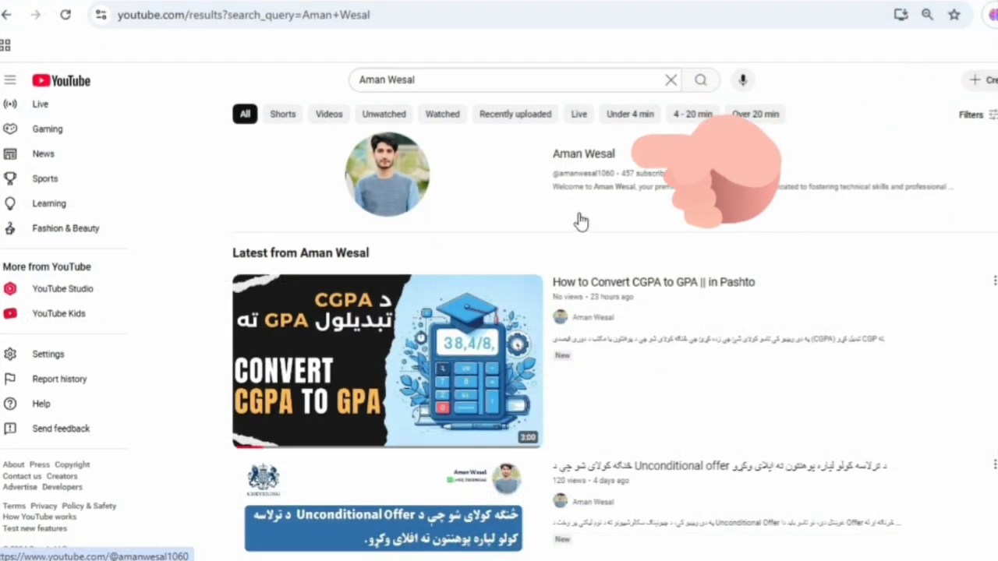
Open the creator's YouTube channel page from the search results and scroll through it
{"action": "left_click", "coordinate": [582, 154]}
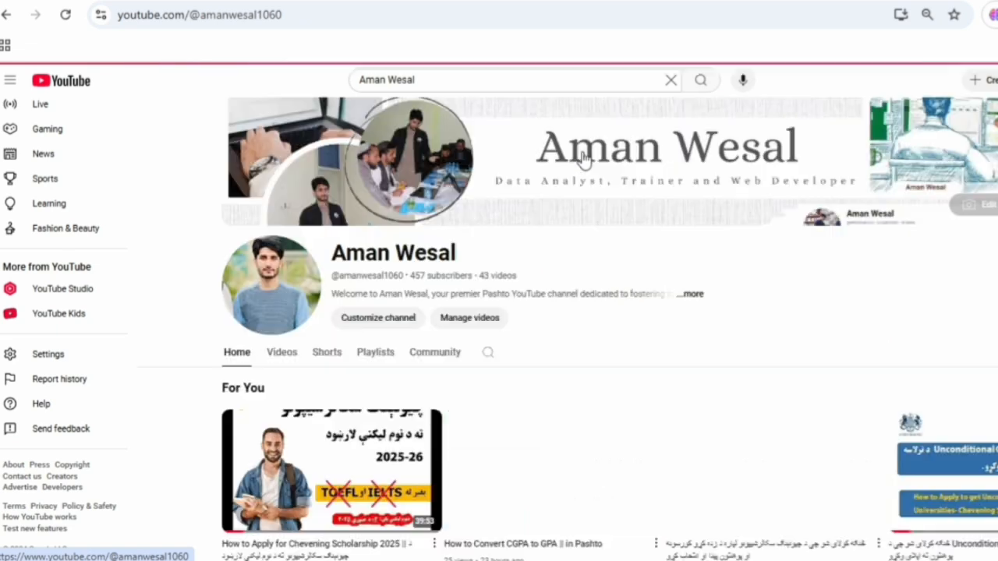
{"action": "scroll", "coordinate": [546, 272], "scroll_direction": "down", "scroll_amount": 2}
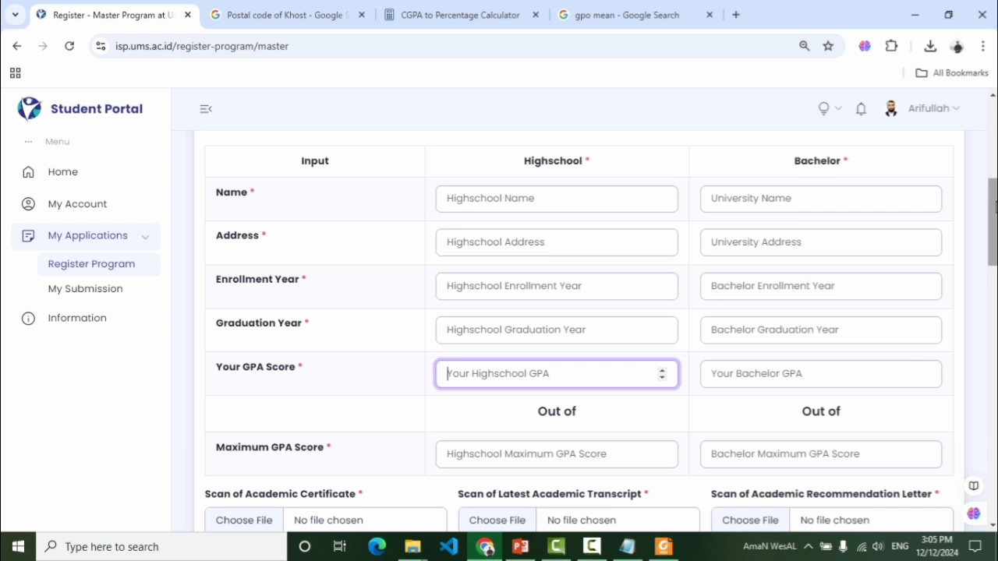
{"action": "scroll", "coordinate": [992, 250], "scroll_direction": "down", "scroll_amount": 2}
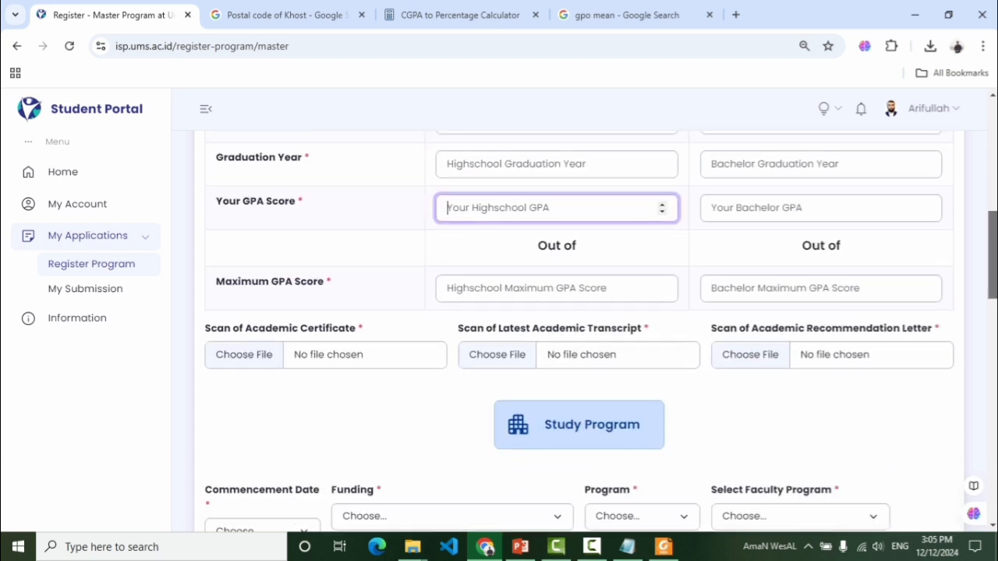
{"action": "left_click", "coordinate": [558, 292]}
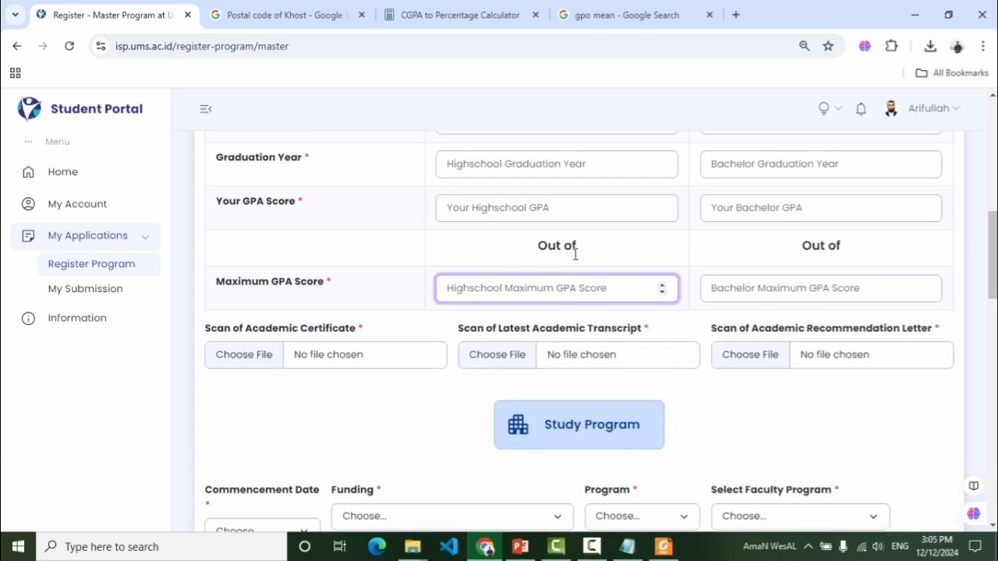
{"action": "left_click_drag", "start_coordinate": [581, 251], "coordinate": [546, 251]}
{"action": "left_click", "coordinate": [518, 290]}
{"action": "left_click", "coordinate": [768, 296]}
{"action": "scroll", "coordinate": [920, 292], "scroll_direction": "up", "scroll_amount": 1}
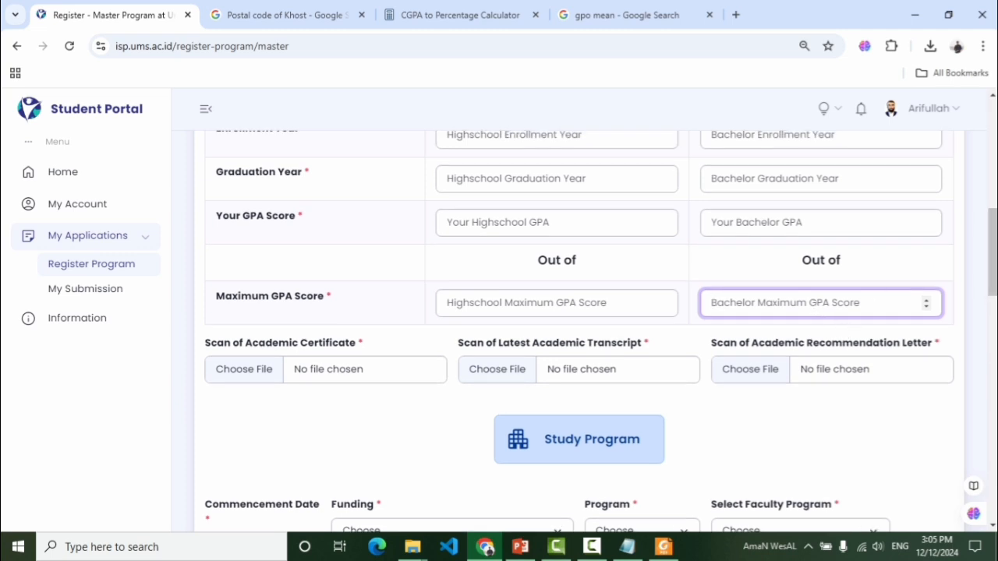
{"action": "scroll", "coordinate": [711, 302], "scroll_direction": "up", "scroll_amount": 1}
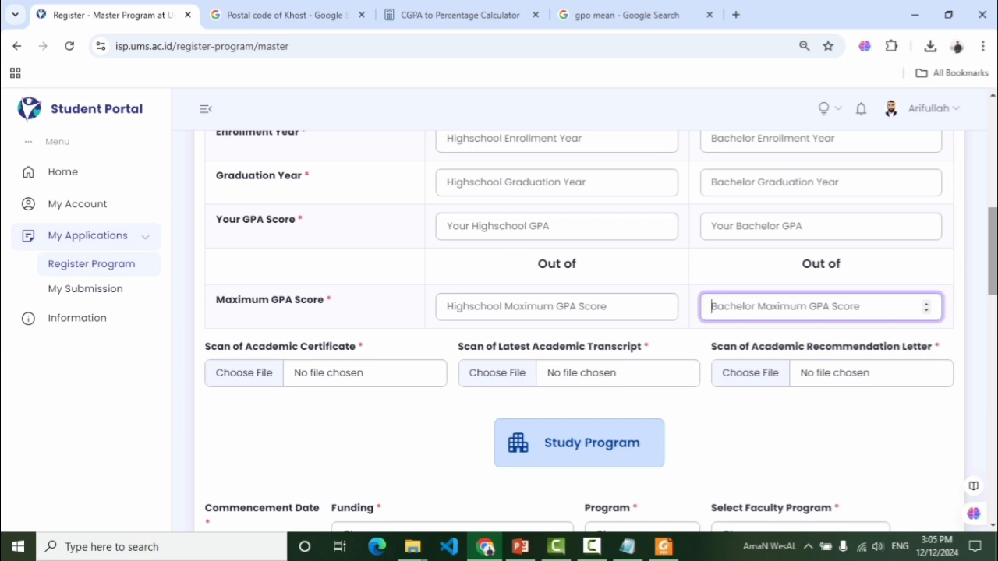
{"action": "scroll", "coordinate": [579, 331], "scroll_direction": "up", "scroll_amount": 1}
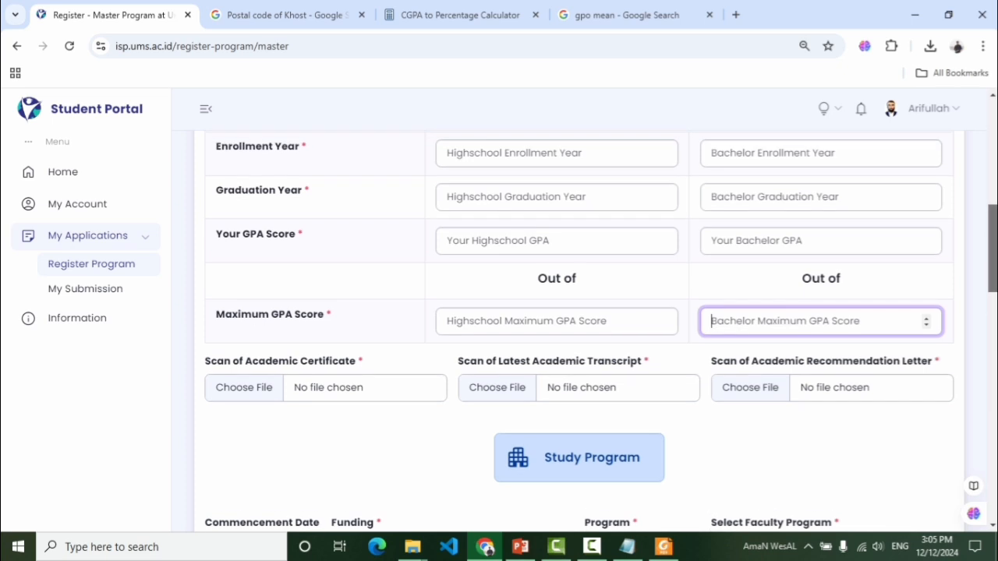
{"action": "scroll", "coordinate": [994, 271], "scroll_direction": "down", "scroll_amount": 2}
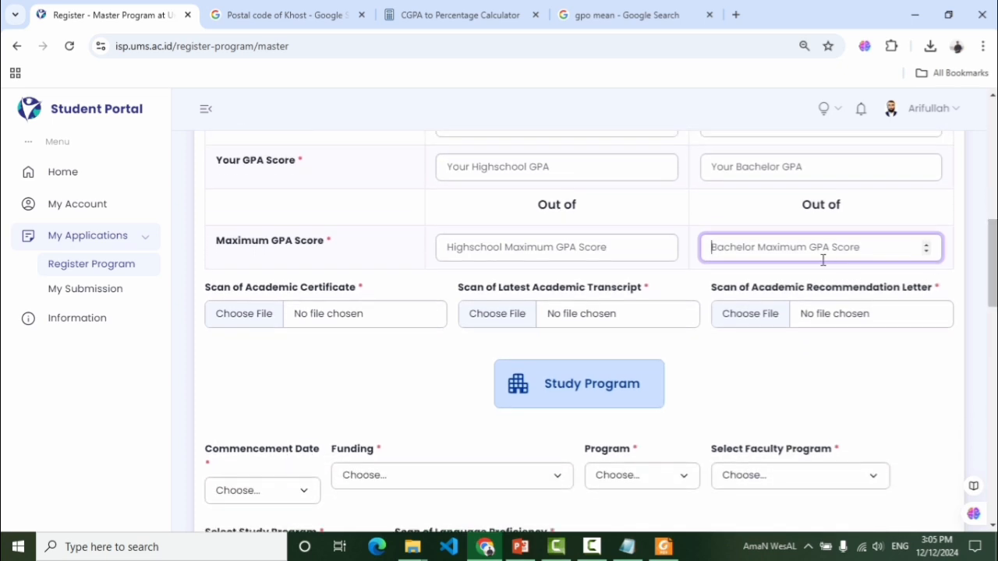
{"action": "left_click", "coordinate": [355, 373]}
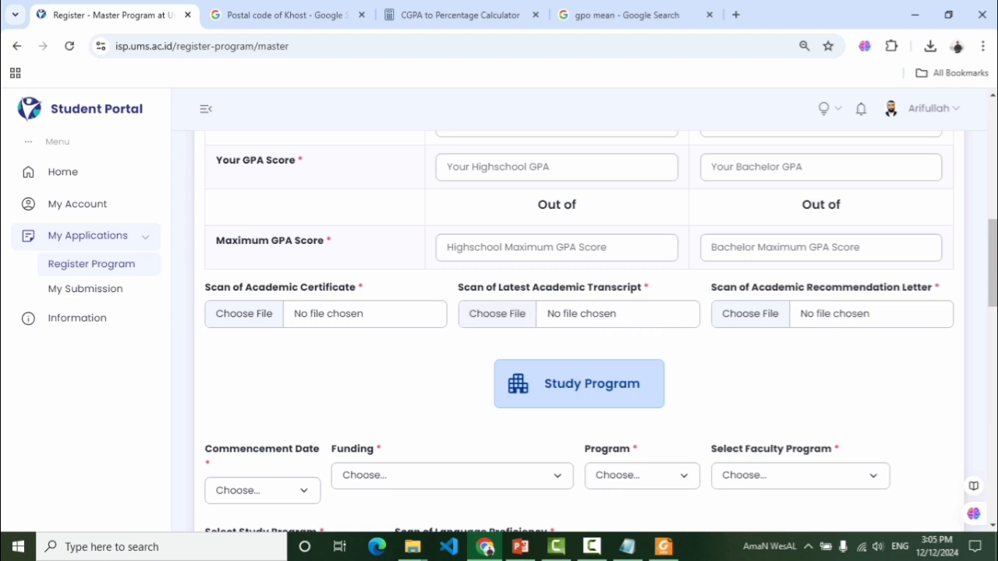
Set the Commencement Date to 2 September 2025
{"action": "scroll", "coordinate": [974, 305], "scroll_direction": "down", "scroll_amount": 1}
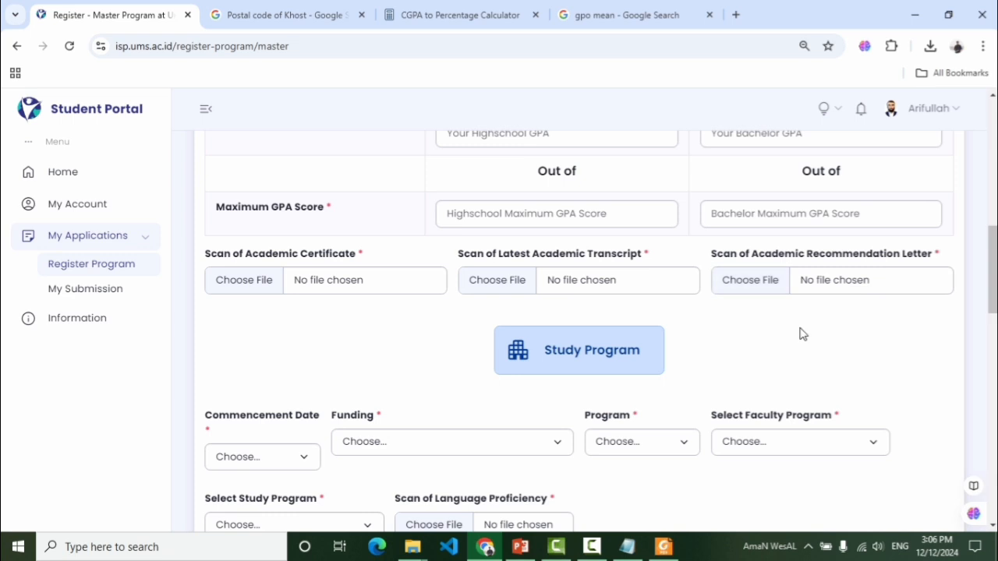
{"action": "left_click_drag", "start_coordinate": [994, 291], "coordinate": [995, 298]}
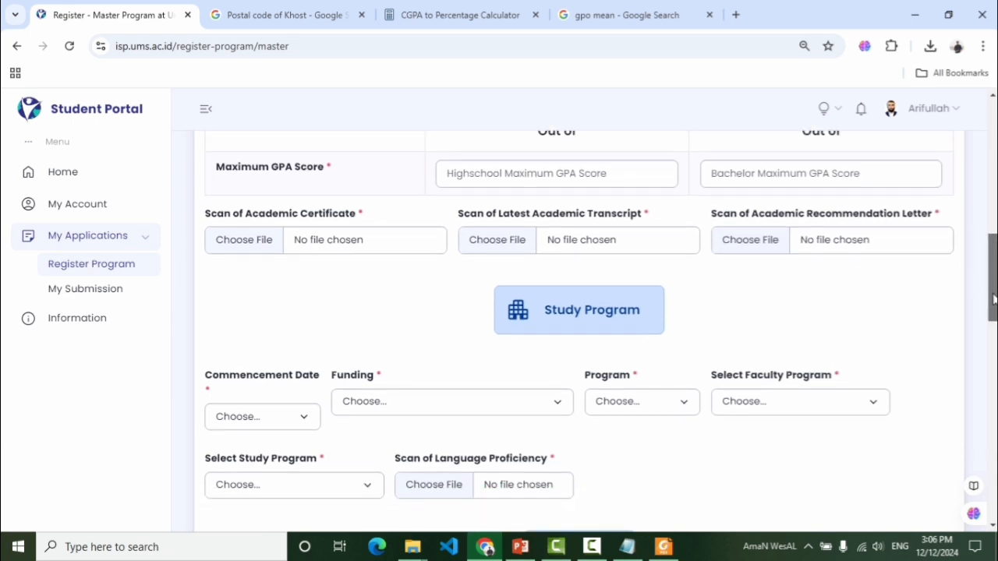
{"action": "left_click_drag", "start_coordinate": [994, 298], "coordinate": [994, 299]}
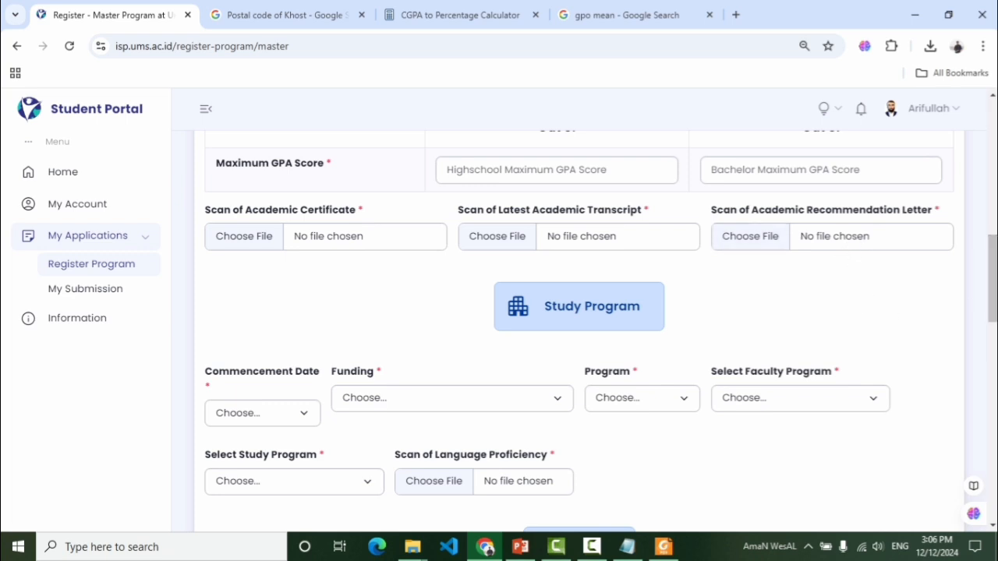
{"action": "left_click_drag", "start_coordinate": [996, 282], "coordinate": [996, 293]}
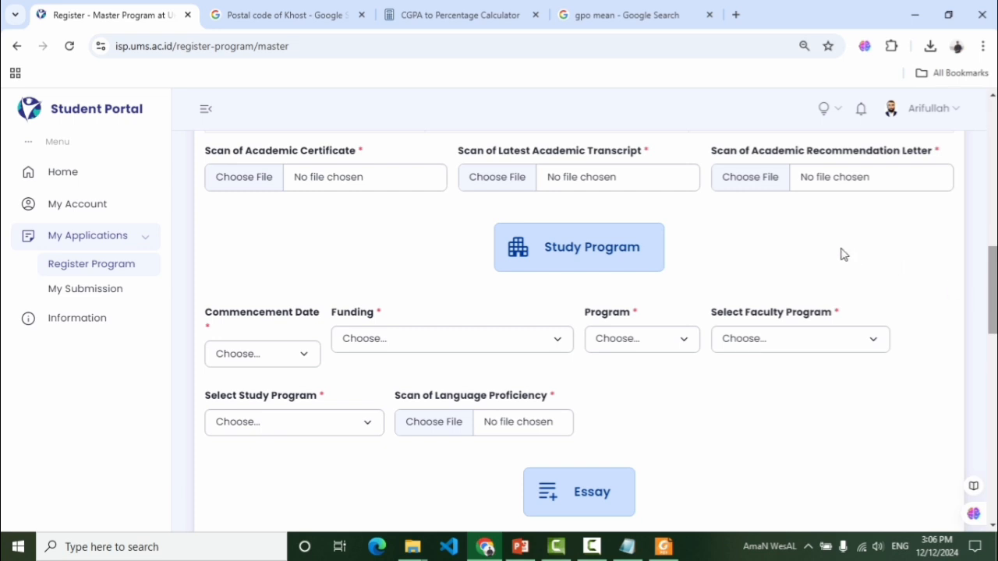
{"action": "scroll", "coordinate": [994, 288], "scroll_direction": "up", "scroll_amount": 1}
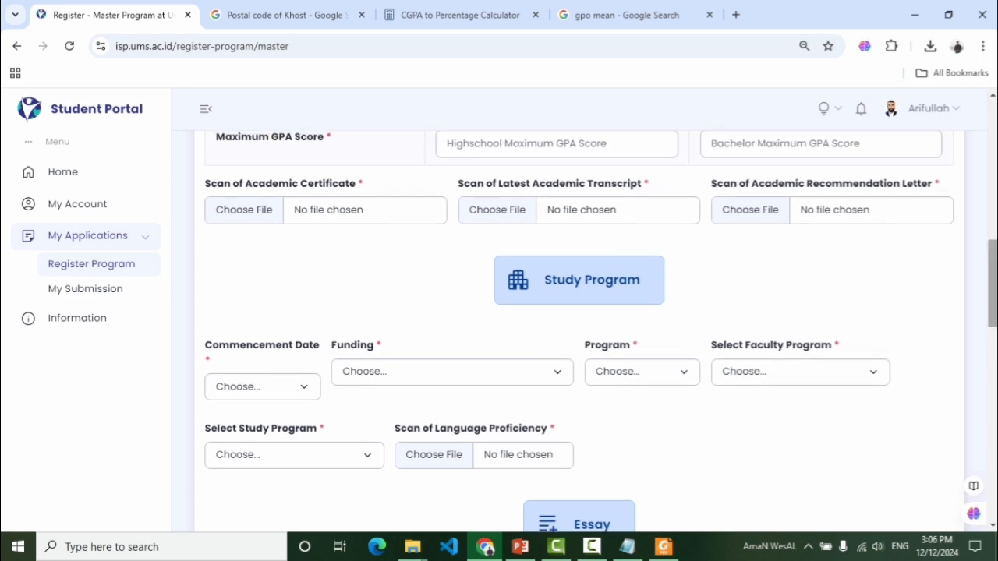
{"action": "scroll", "coordinate": [994, 289], "scroll_direction": "down", "scroll_amount": 1}
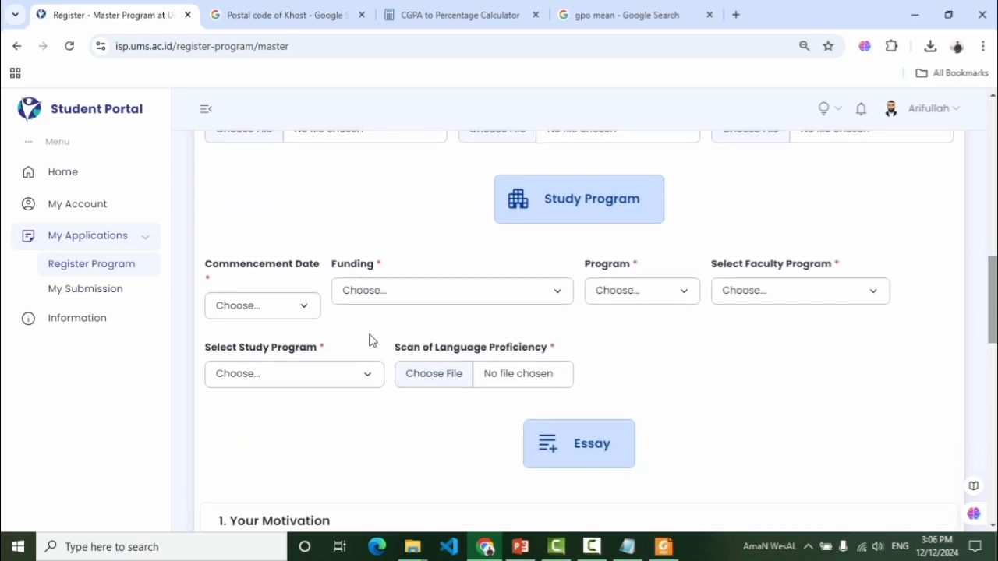
{"action": "left_click", "coordinate": [304, 305]}
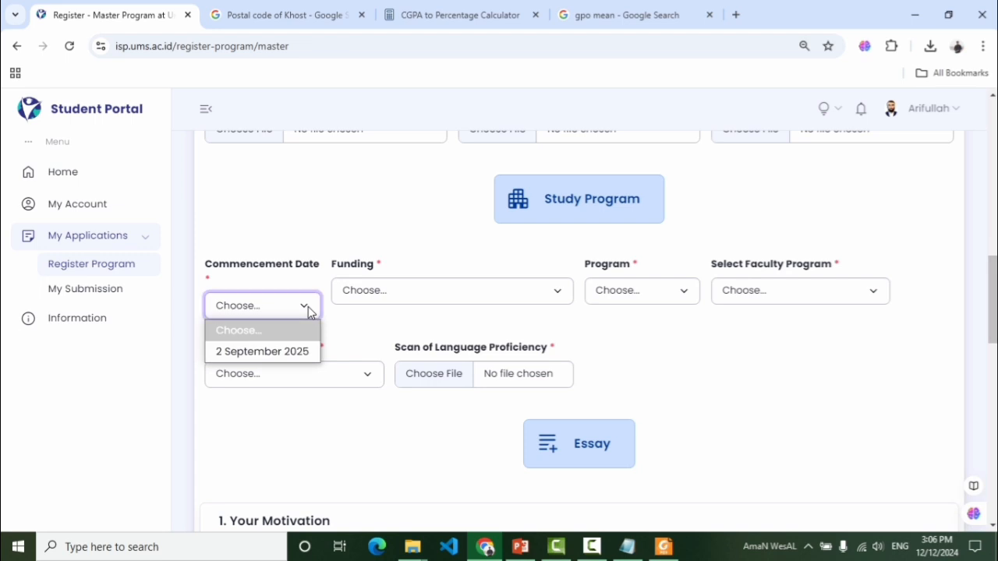
{"action": "left_click", "coordinate": [304, 306]}
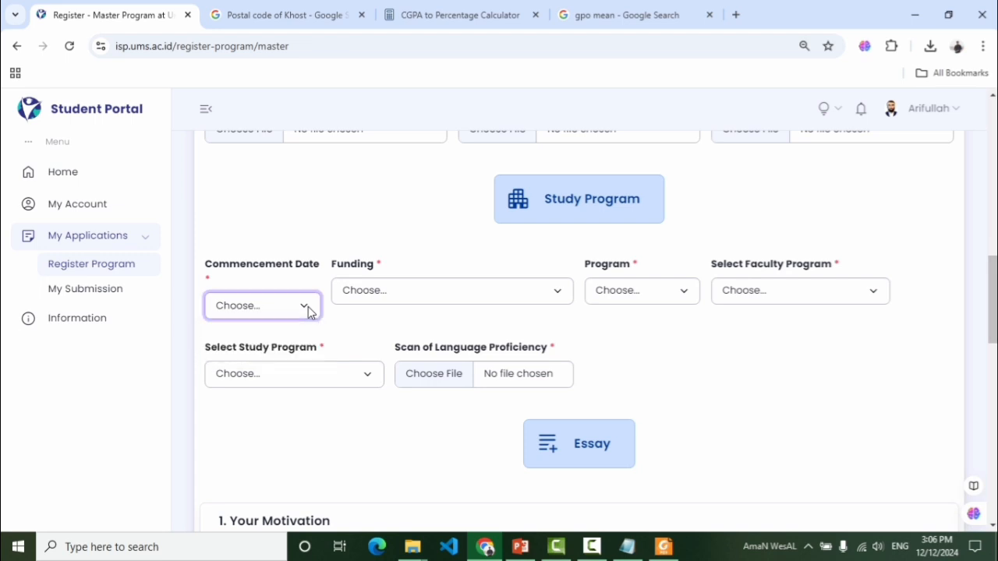
{"action": "left_click", "coordinate": [307, 308]}
{"action": "left_click", "coordinate": [247, 354]}
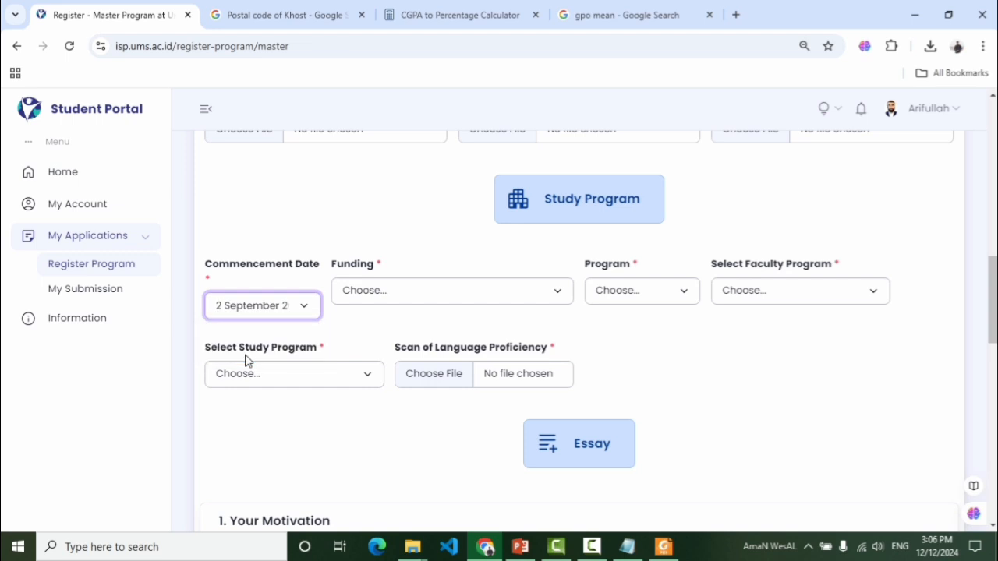
Choose International Priority Scholarship Full Funding, Regular Master, and the Faculty of Economic and Business
{"action": "left_click", "coordinate": [409, 294]}
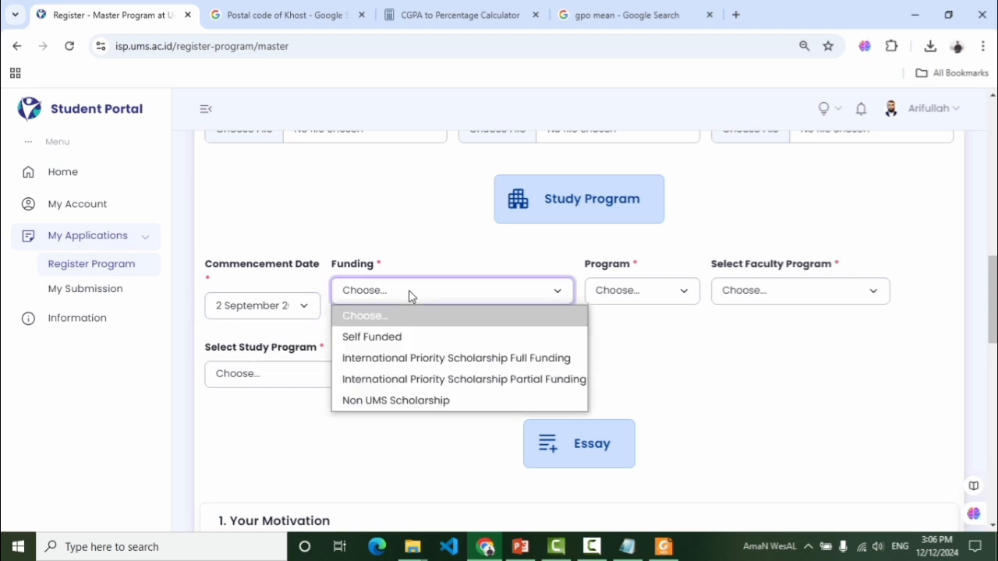
{"action": "left_click", "coordinate": [457, 363]}
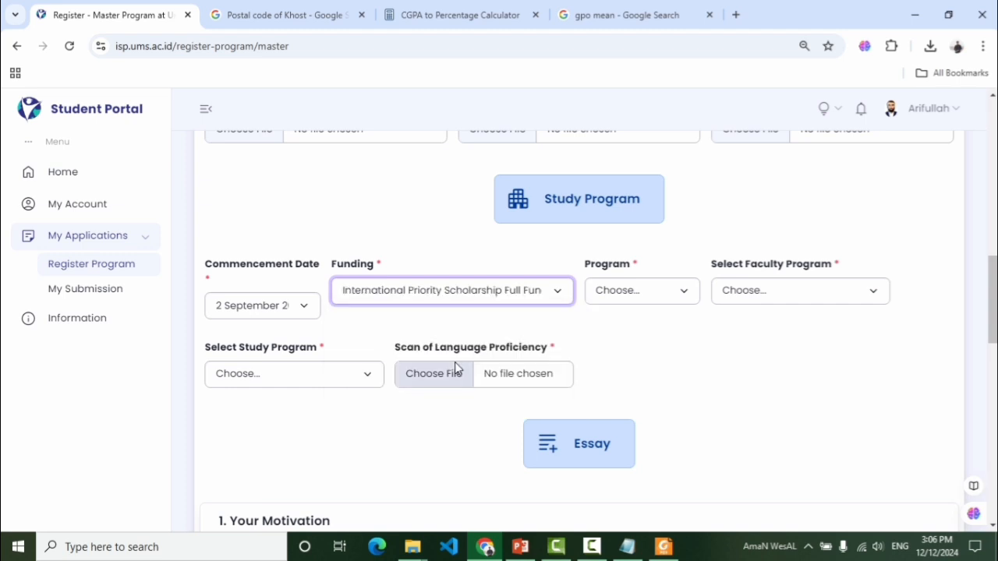
{"action": "left_click", "coordinate": [678, 291]}
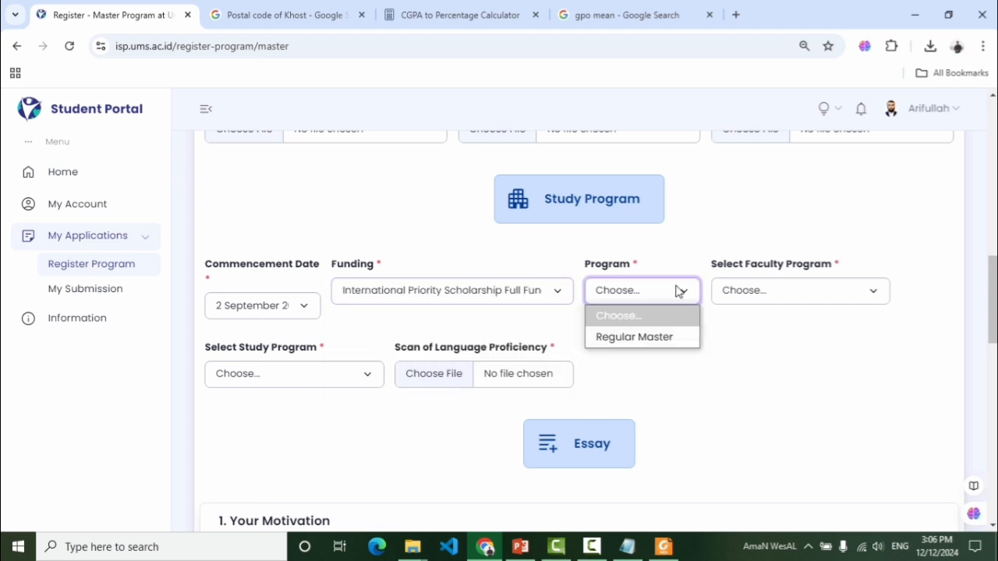
{"action": "left_click", "coordinate": [640, 336]}
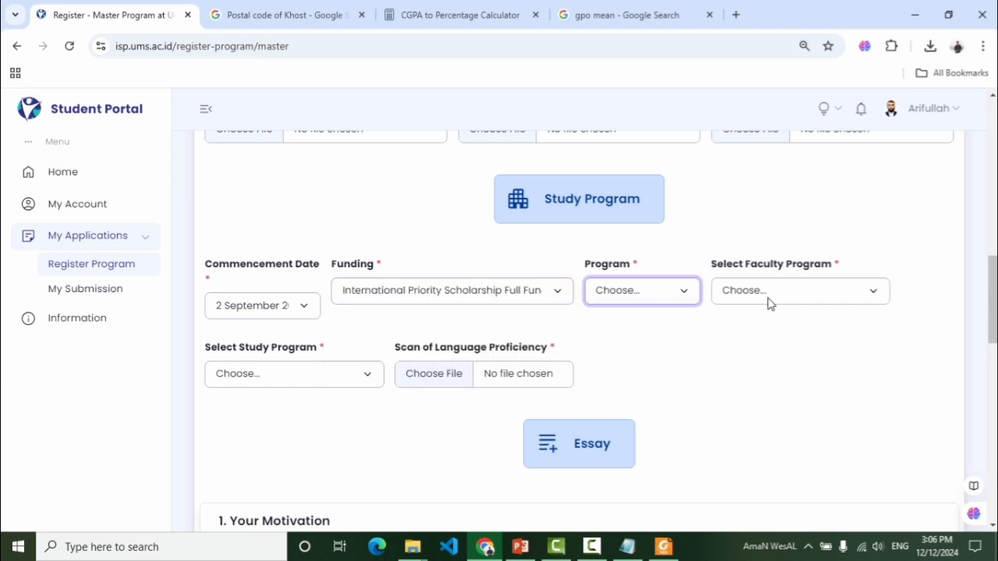
{"action": "left_click", "coordinate": [815, 301]}
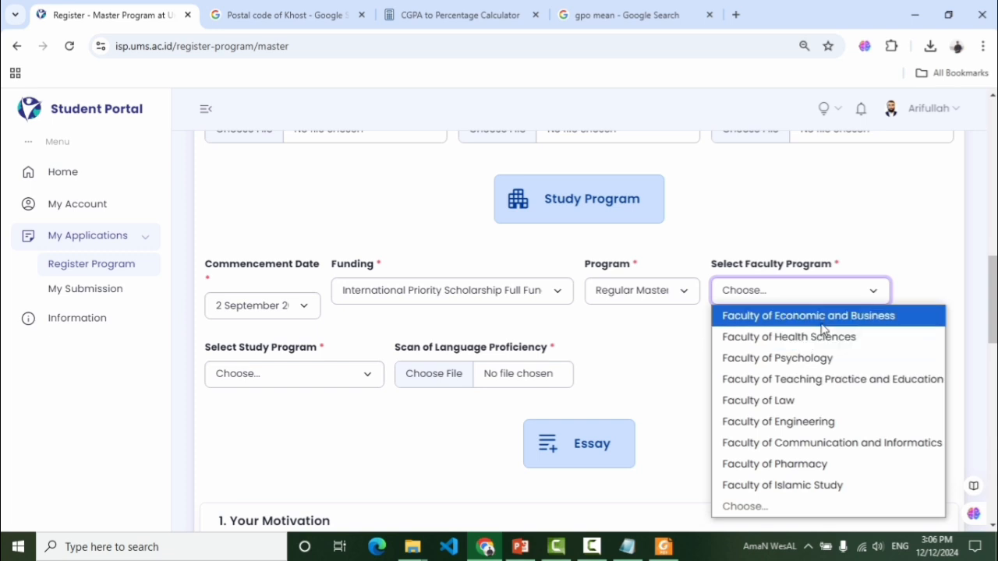
{"action": "key", "text": "Escape"}
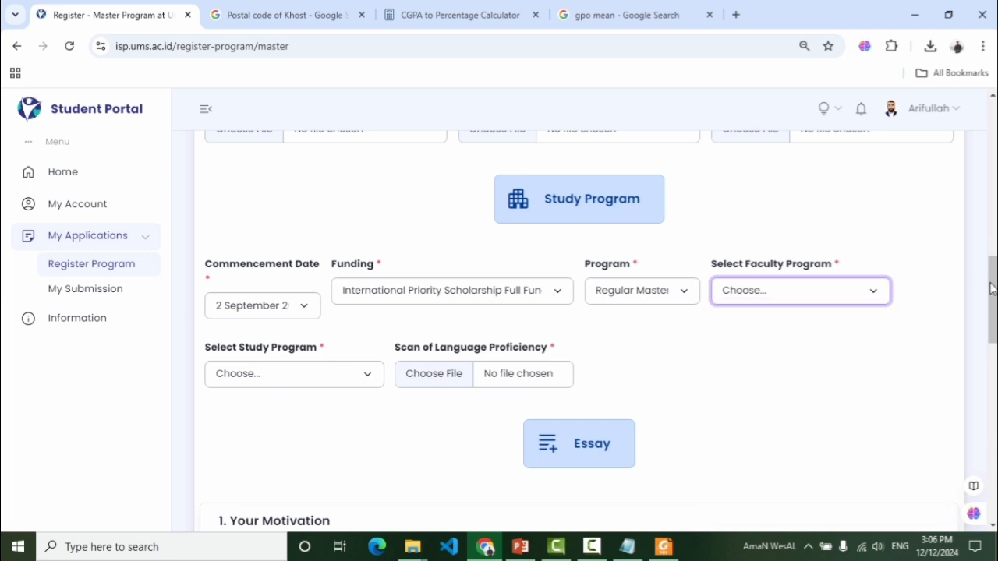
{"action": "left_click_drag", "start_coordinate": [992, 290], "coordinate": [992, 303]}
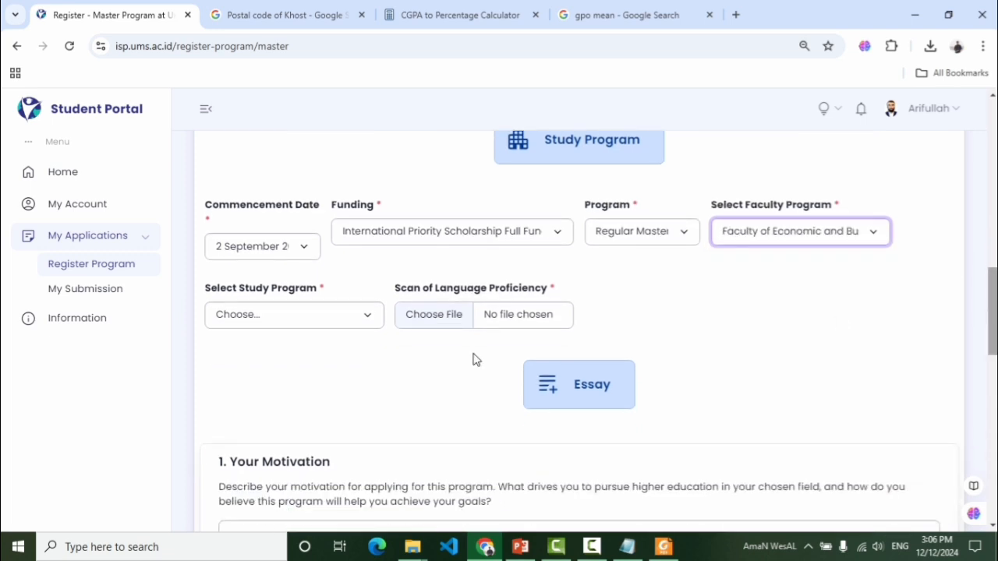
Select Master in Management as the study program
{"action": "left_click", "coordinate": [347, 315]}
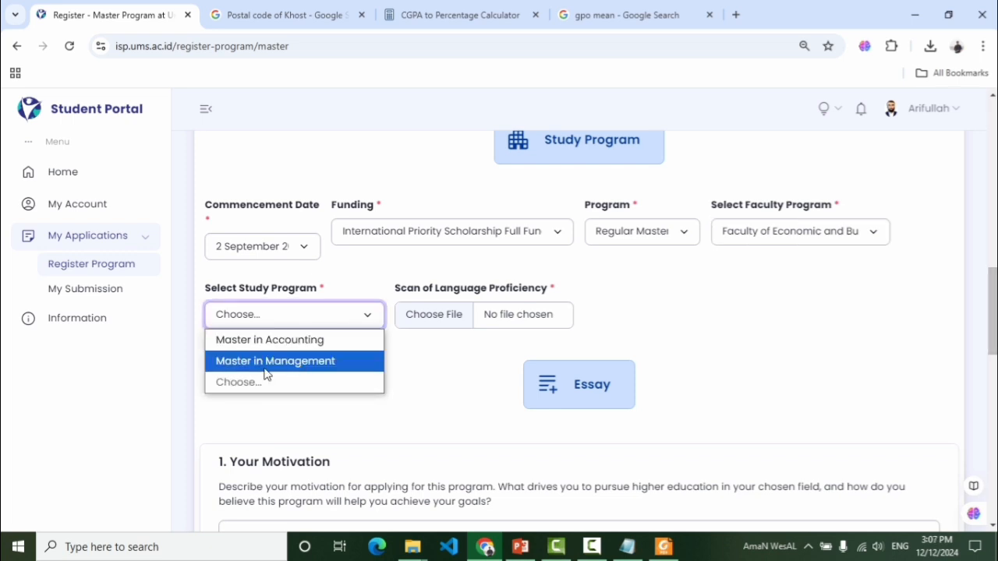
{"action": "left_click", "coordinate": [306, 362]}
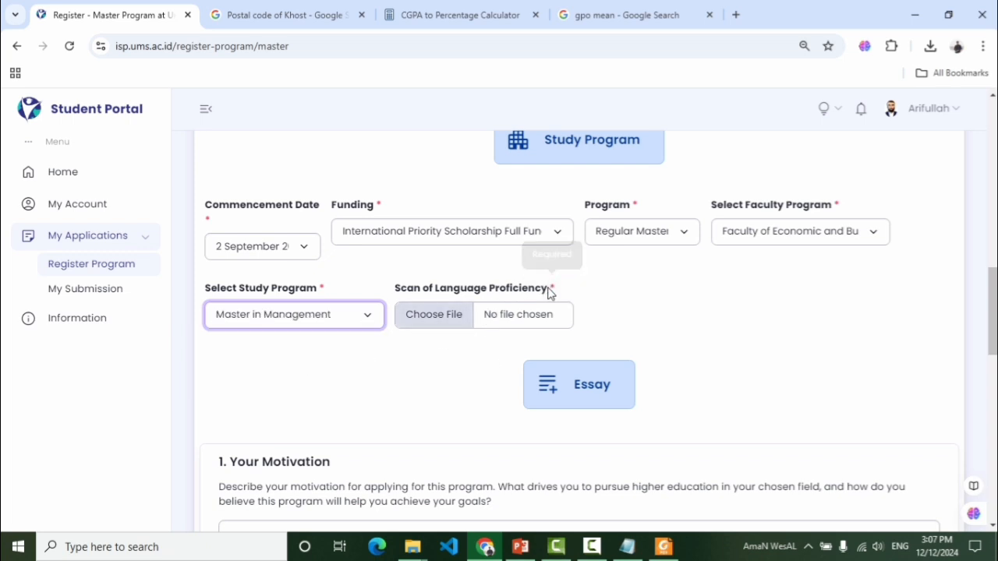
{"action": "left_click_drag", "start_coordinate": [550, 290], "coordinate": [396, 291]}
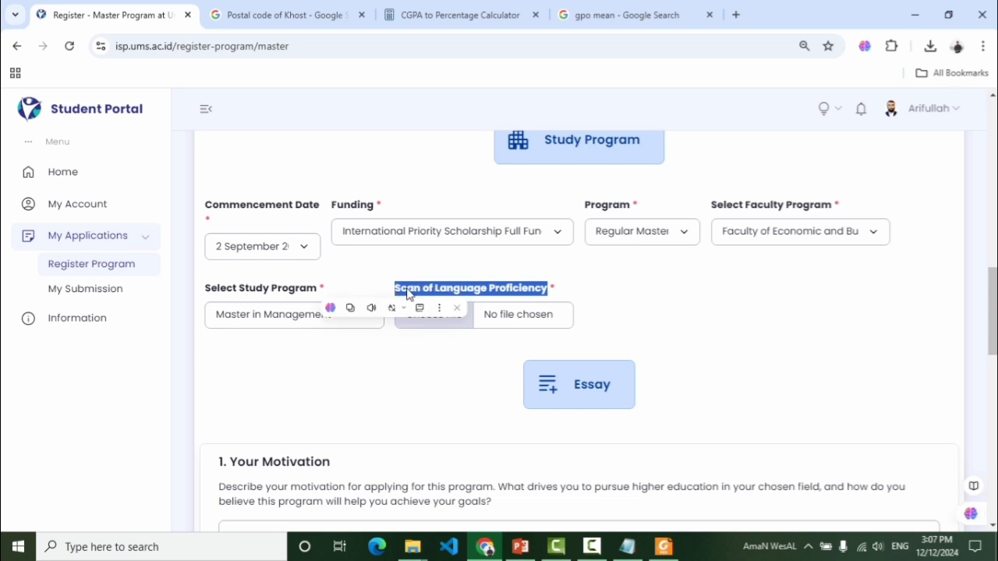
Clear stray selections and the file picker, then move down to the Essay section
{"action": "left_click", "coordinate": [421, 289]}
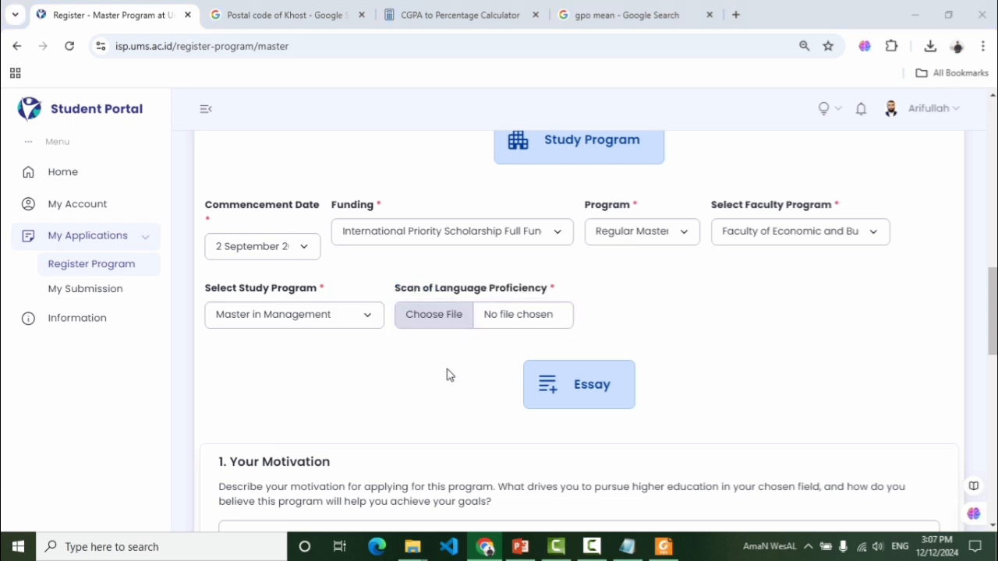
{"action": "left_click", "coordinate": [467, 328]}
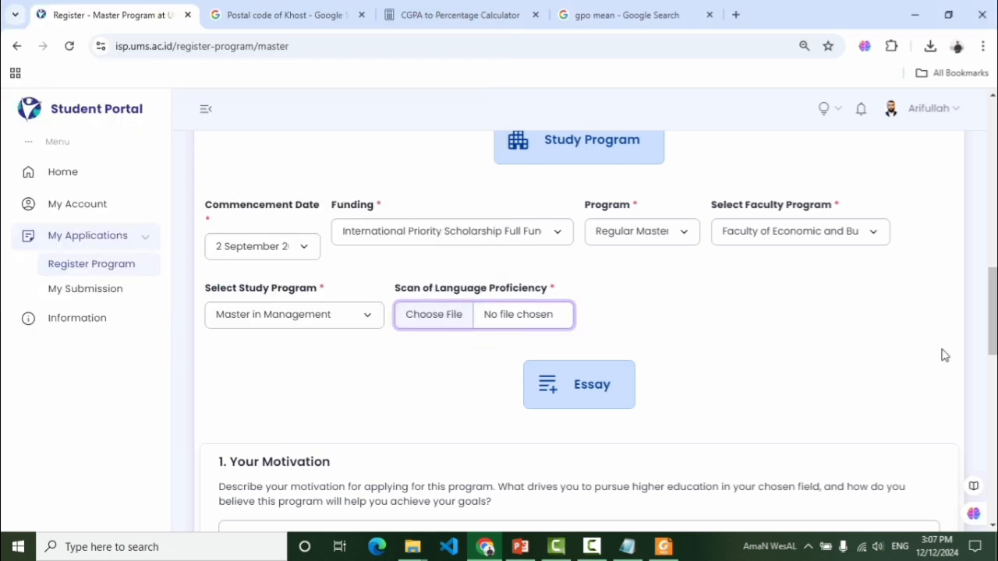
{"action": "scroll", "coordinate": [971, 347], "scroll_direction": "down", "scroll_amount": 1}
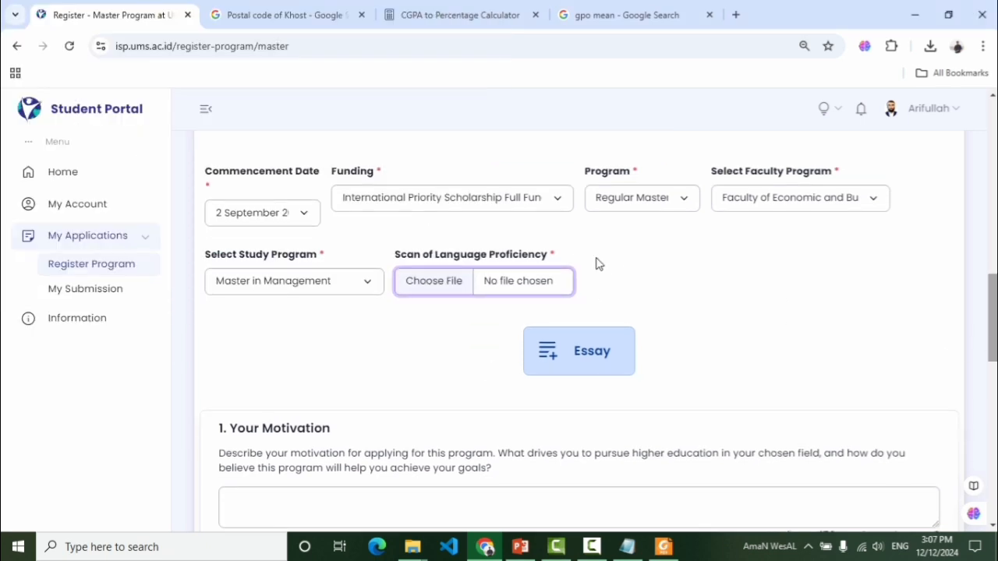
{"action": "left_click_drag", "start_coordinate": [548, 256], "coordinate": [400, 263]}
{"action": "left_click", "coordinate": [474, 362]}
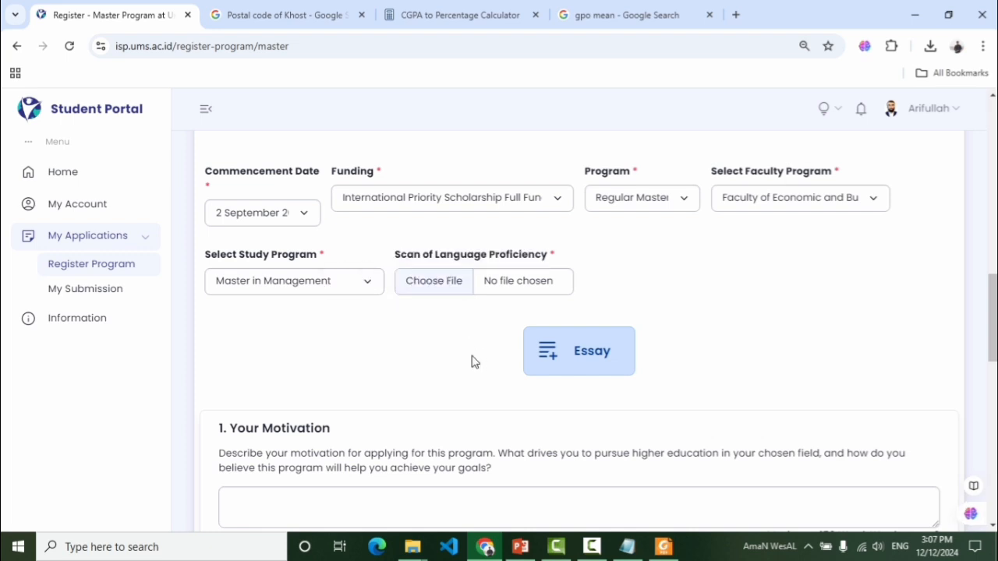
{"action": "left_click_drag", "start_coordinate": [993, 317], "coordinate": [938, 334]}
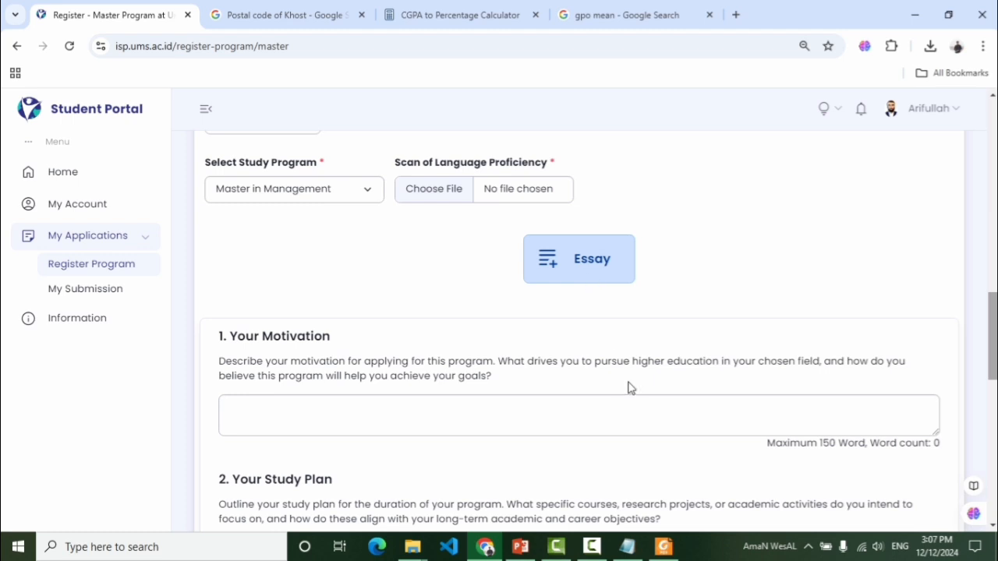
{"action": "scroll", "coordinate": [902, 345], "scroll_direction": "down", "scroll_amount": 1}
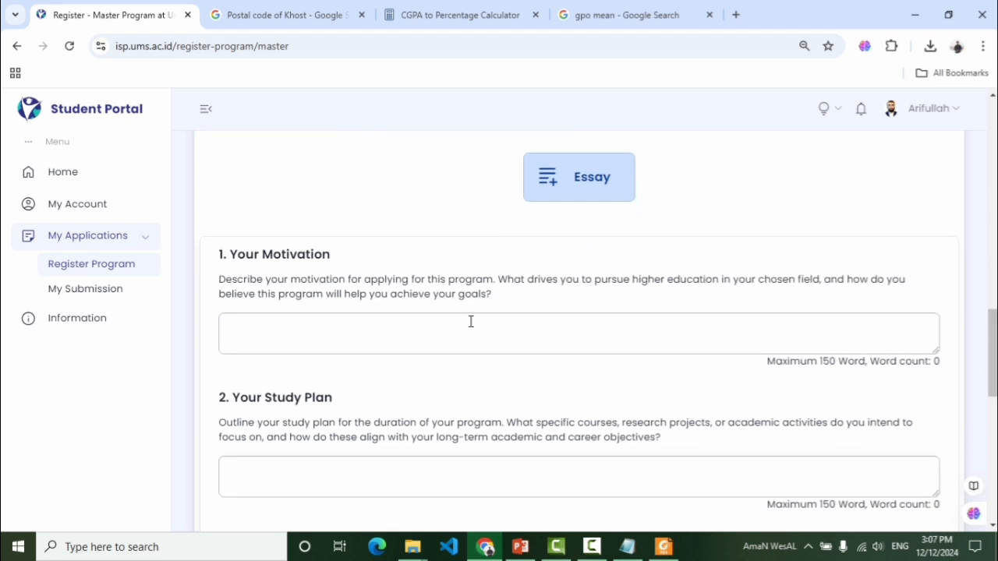
{"action": "left_click_drag", "start_coordinate": [334, 277], "coordinate": [232, 261]}
{"action": "left_click", "coordinate": [412, 293]}
{"action": "left_click", "coordinate": [463, 331]}
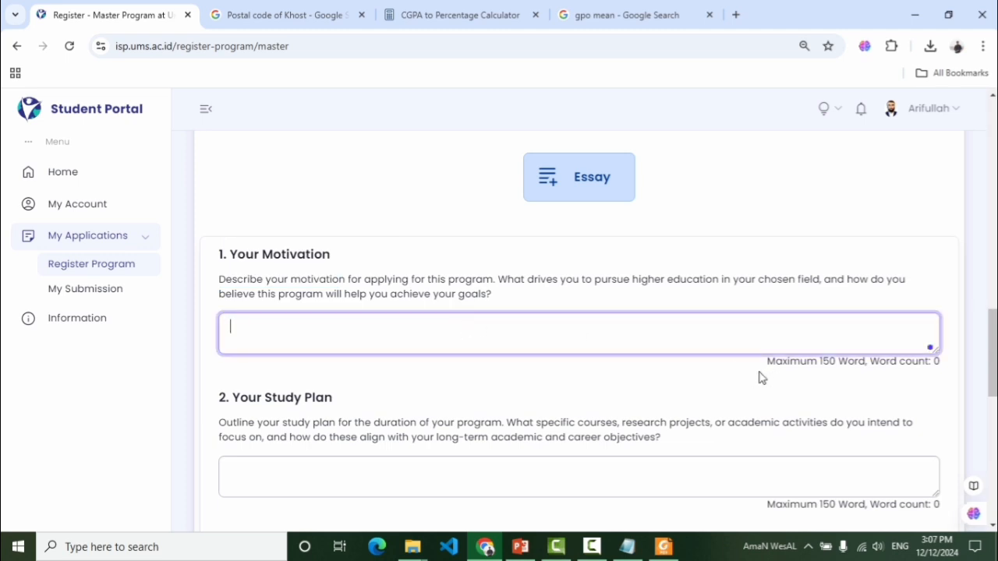
{"action": "left_click", "coordinate": [729, 382]}
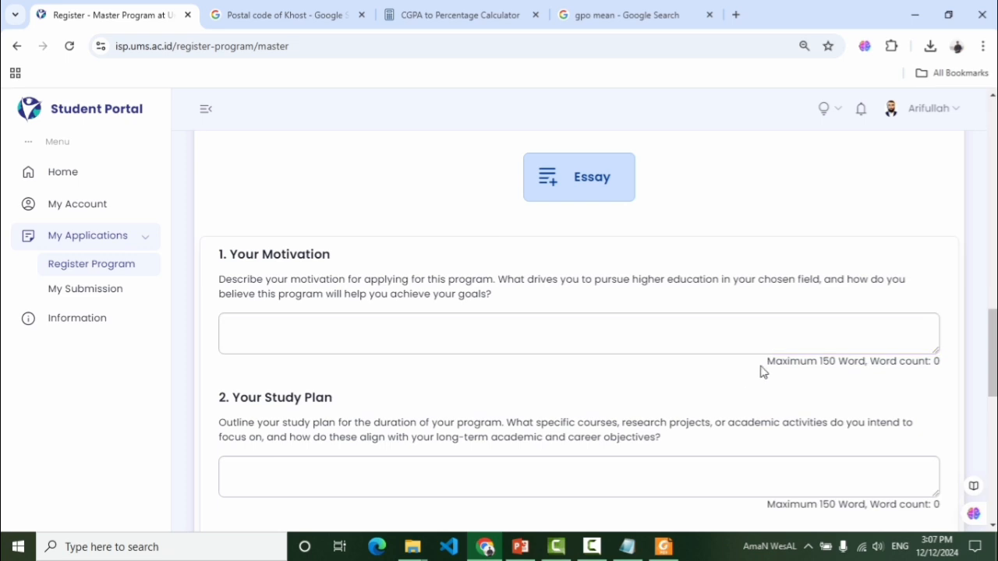
{"action": "left_click_drag", "start_coordinate": [767, 363], "coordinate": [867, 362]}
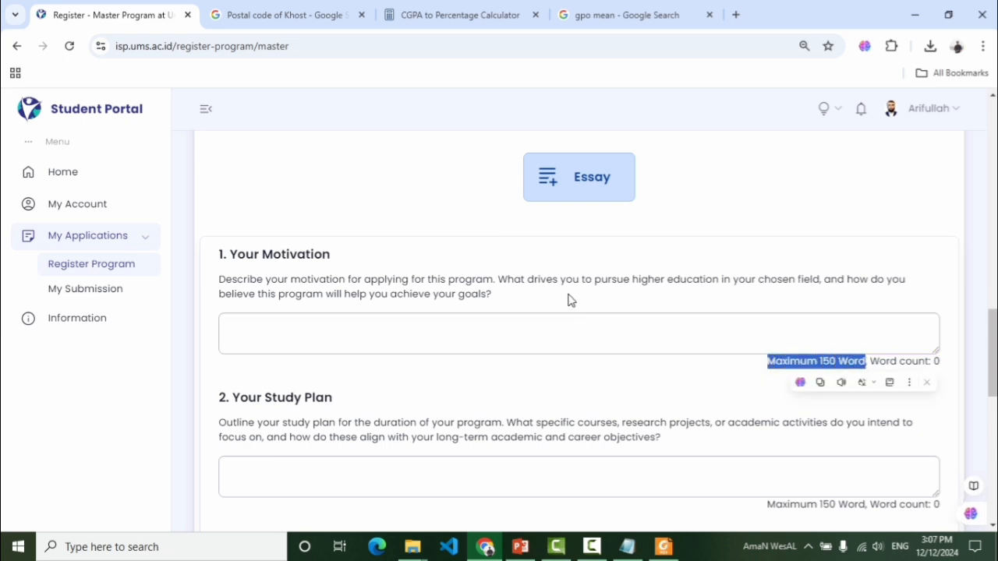
{"action": "left_click", "coordinate": [581, 373]}
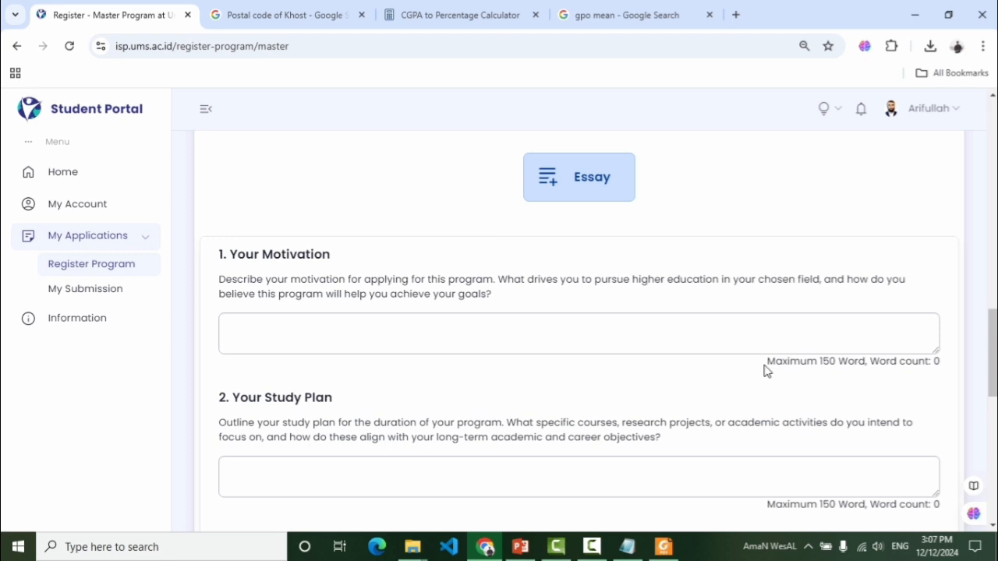
{"action": "left_click_drag", "start_coordinate": [768, 362], "coordinate": [855, 363]}
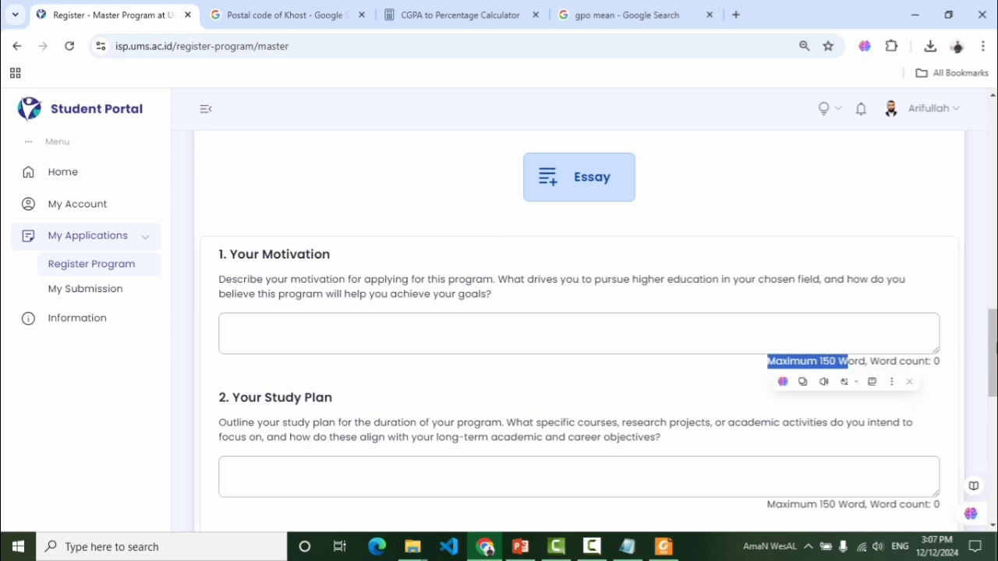
{"action": "scroll", "coordinate": [620, 315], "scroll_direction": "down", "scroll_amount": 2}
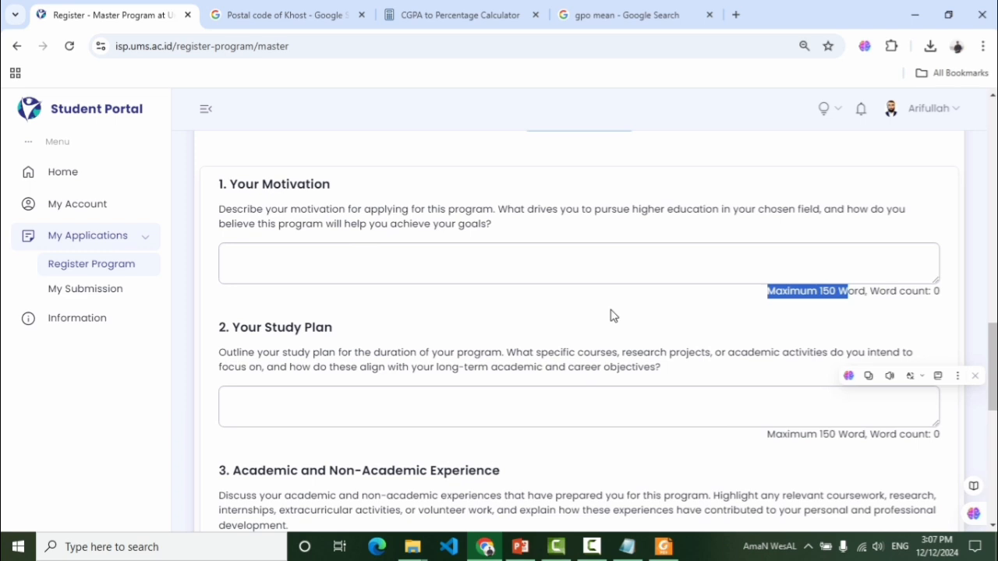
{"action": "left_click", "coordinate": [340, 333]}
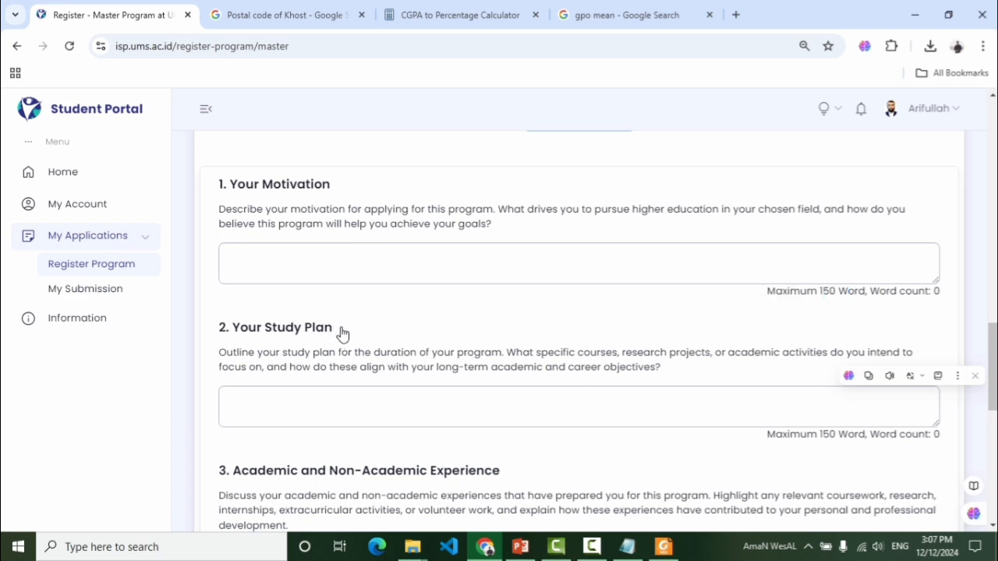
{"action": "left_click", "coordinate": [341, 333]}
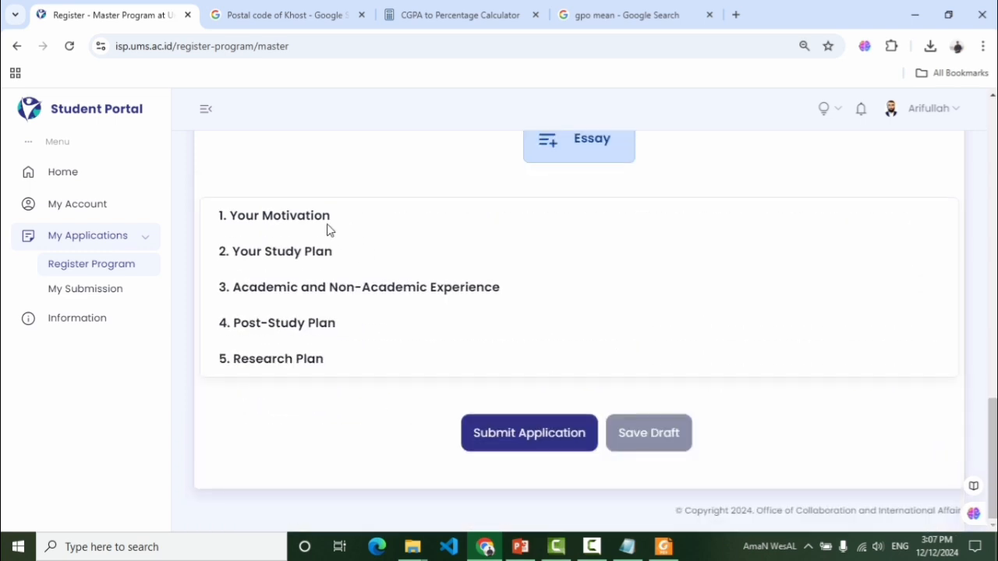
{"action": "left_click", "coordinate": [314, 220]}
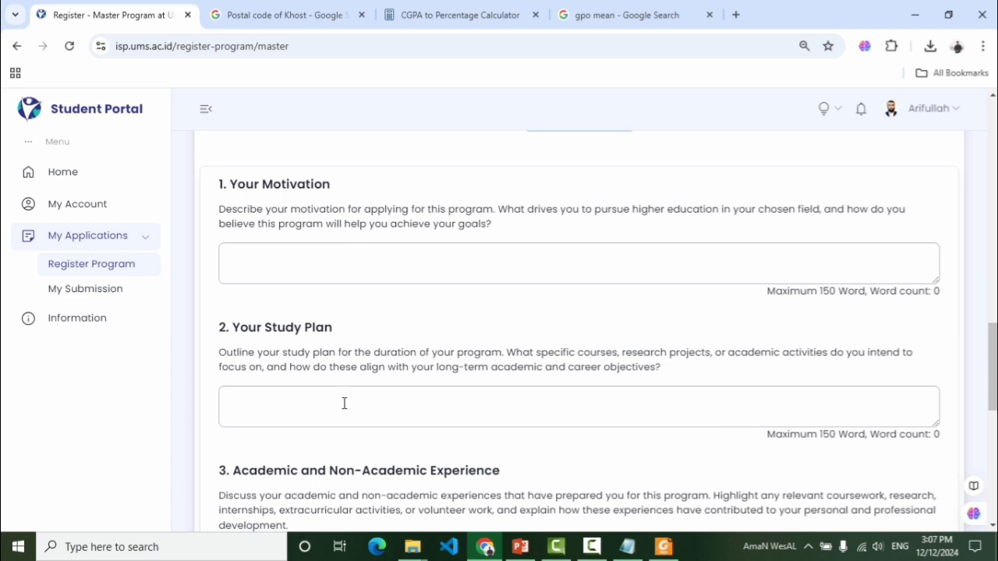
{"action": "left_click", "coordinate": [344, 403]}
{"action": "left_click_drag", "start_coordinate": [333, 191], "coordinate": [304, 215]}
{"action": "left_click", "coordinate": [303, 218]}
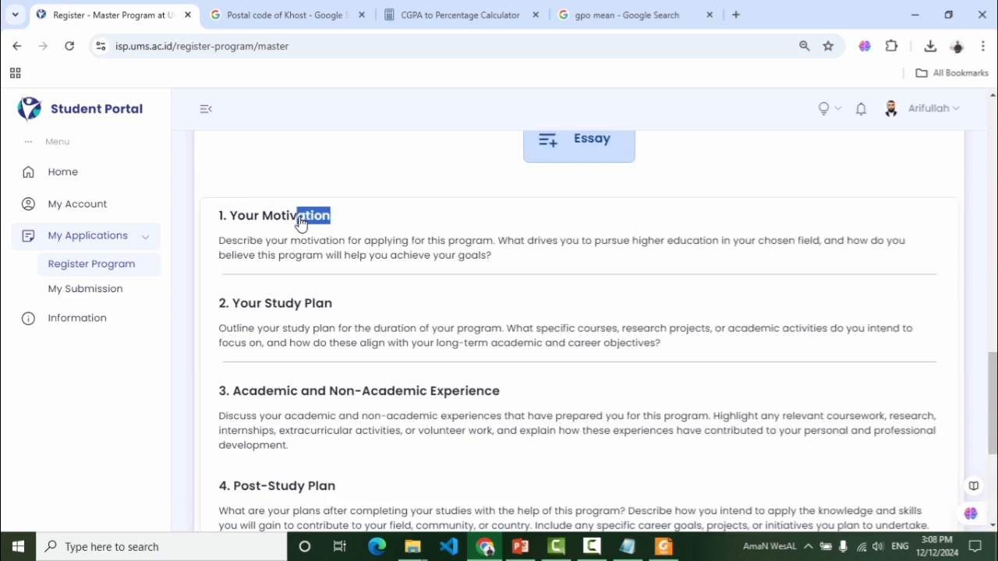
{"action": "left_click", "coordinate": [785, 301]}
{"action": "left_click_drag", "start_coordinate": [993, 343], "coordinate": [993, 348]}
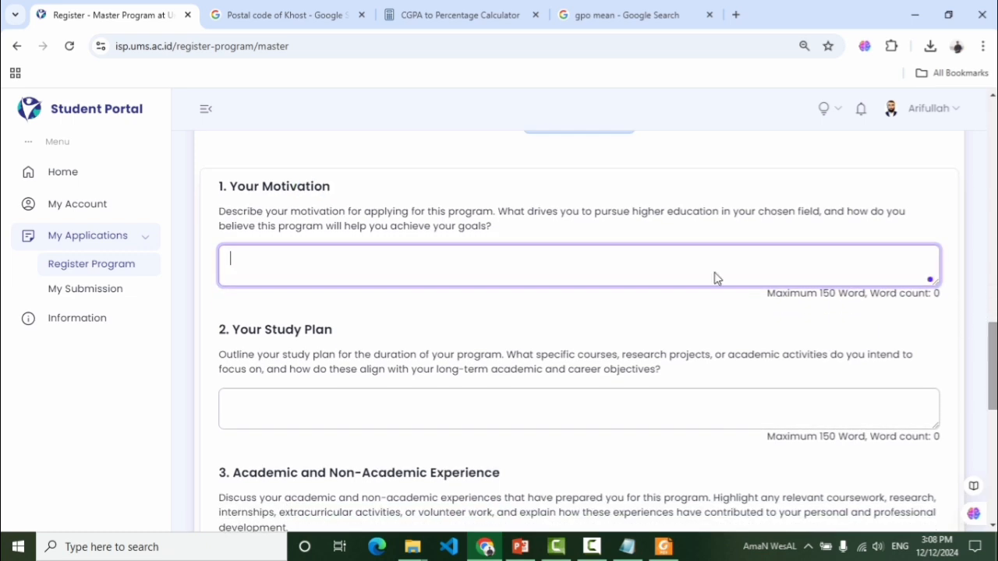
{"action": "left_click_drag", "start_coordinate": [360, 198], "coordinate": [234, 196]}
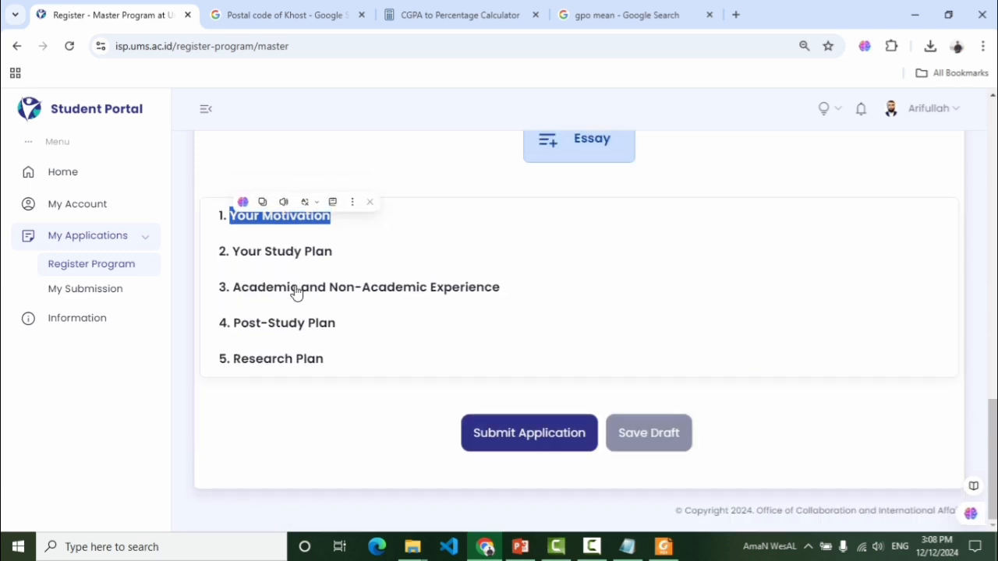
{"action": "left_click", "coordinate": [282, 228]}
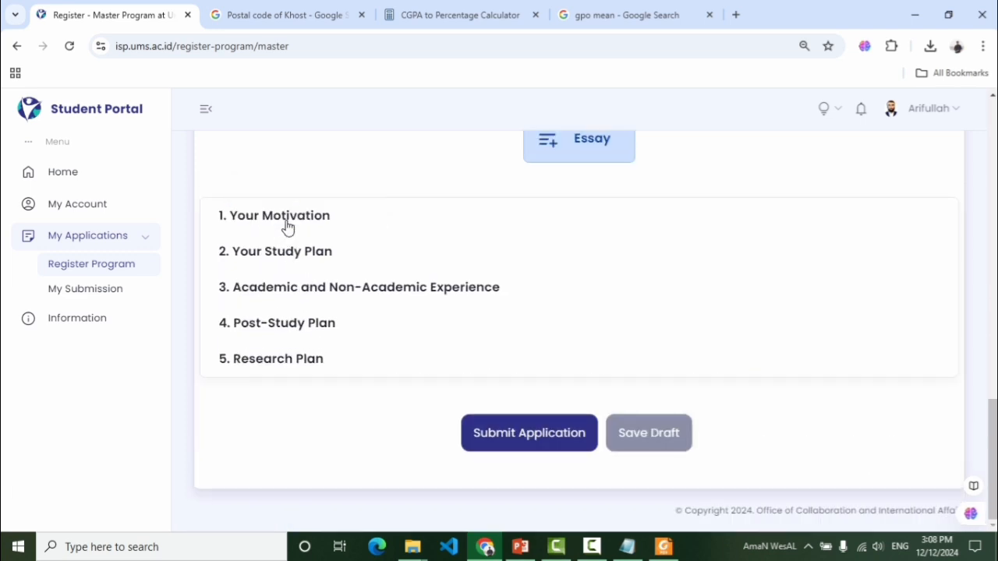
{"action": "left_click", "coordinate": [361, 271]}
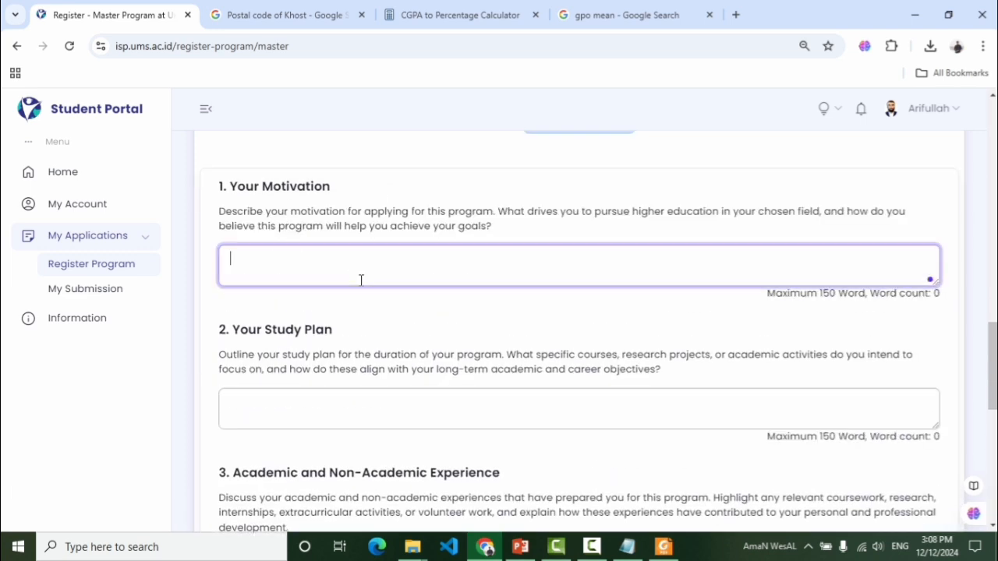
{"action": "left_click", "coordinate": [377, 398]}
Review essay sections 3–5, clicking into the blank Post-Study Plan and Research Plan boxes
{"action": "scroll", "coordinate": [993, 407], "scroll_direction": "down", "scroll_amount": 3}
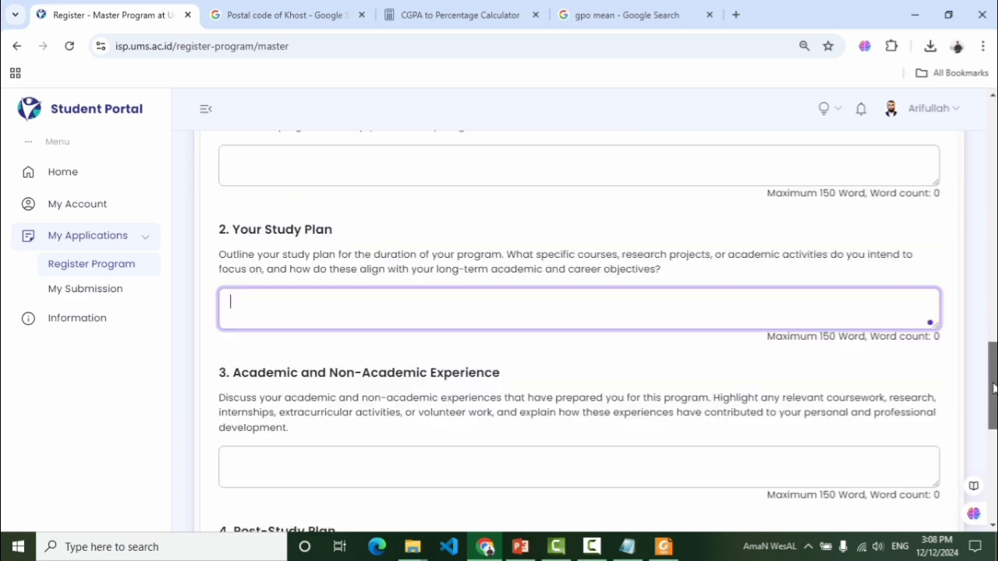
{"action": "scroll", "coordinate": [994, 407], "scroll_direction": "down", "scroll_amount": 5}
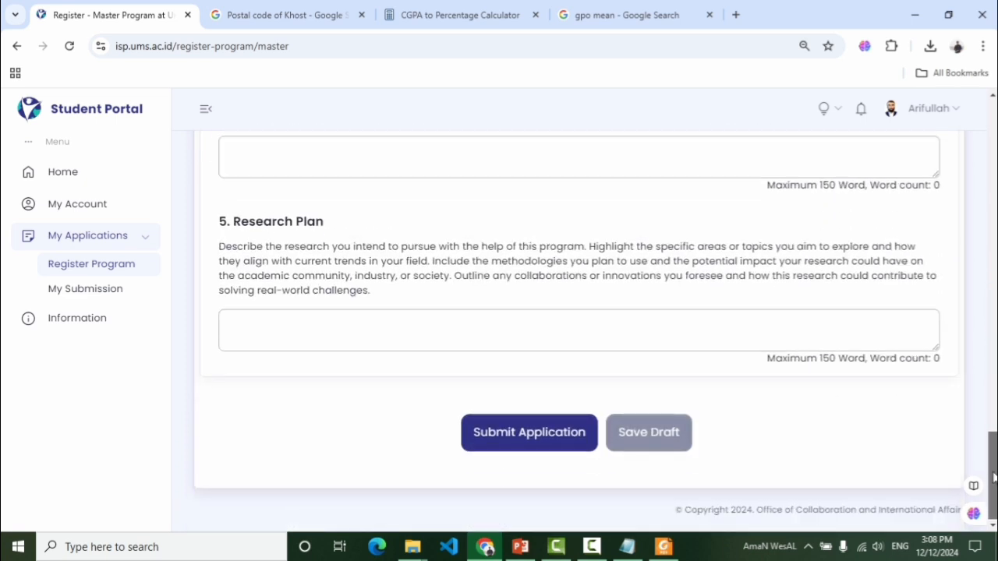
{"action": "scroll", "coordinate": [992, 436], "scroll_direction": "up", "scroll_amount": 2}
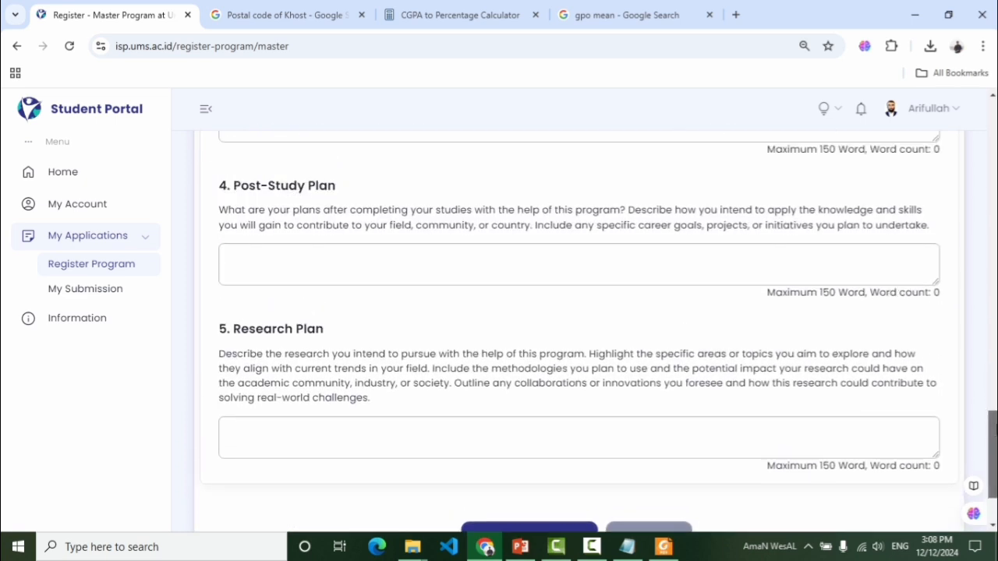
{"action": "scroll", "coordinate": [992, 437], "scroll_direction": "down", "scroll_amount": 1}
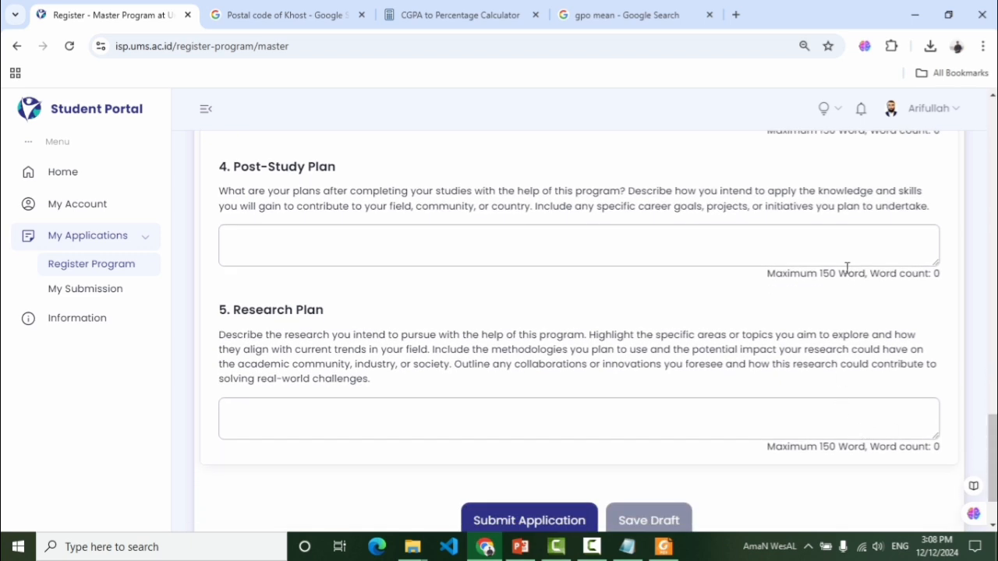
{"action": "left_click", "coordinate": [812, 252]}
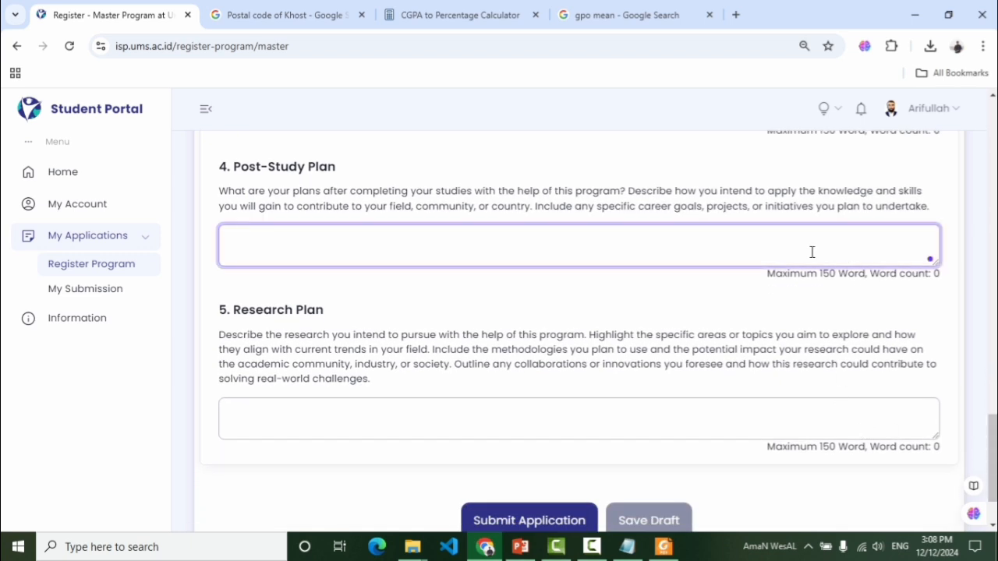
{"action": "left_click", "coordinate": [461, 421]}
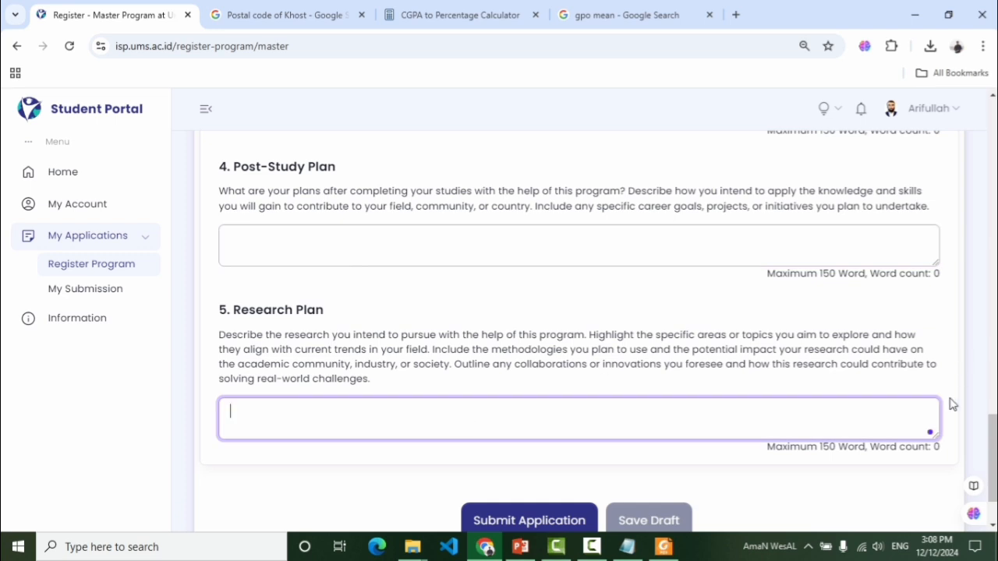
Return to the top of the Master application form
{"action": "scroll", "coordinate": [993, 437], "scroll_direction": "up", "scroll_amount": 2}
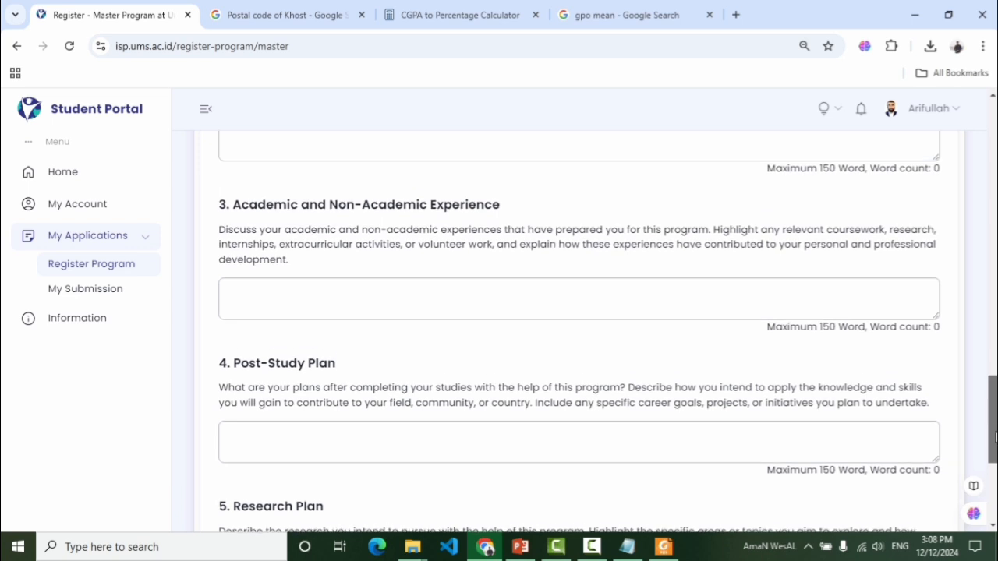
{"action": "scroll", "coordinate": [994, 441], "scroll_direction": "down", "scroll_amount": 3}
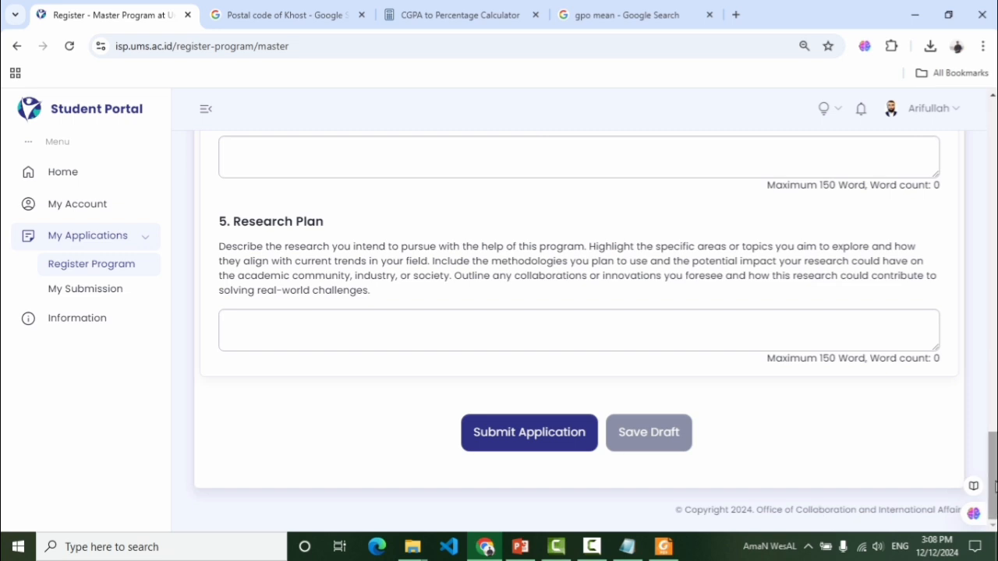
{"action": "mouse_move", "coordinate": [996, 487]}
{"action": "left_mouse_down"}
{"action": "mouse_move", "coordinate": [997, 477]}
{"action": "mouse_move", "coordinate": [994, 498]}
{"action": "left_mouse_up"}
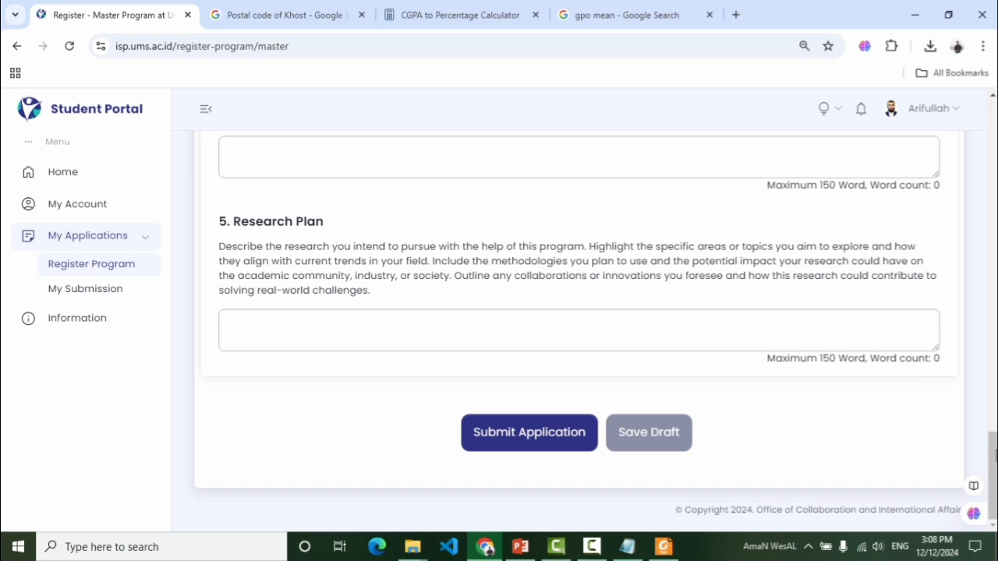
{"action": "left_click_drag", "start_coordinate": [995, 456], "coordinate": [994, 125]}
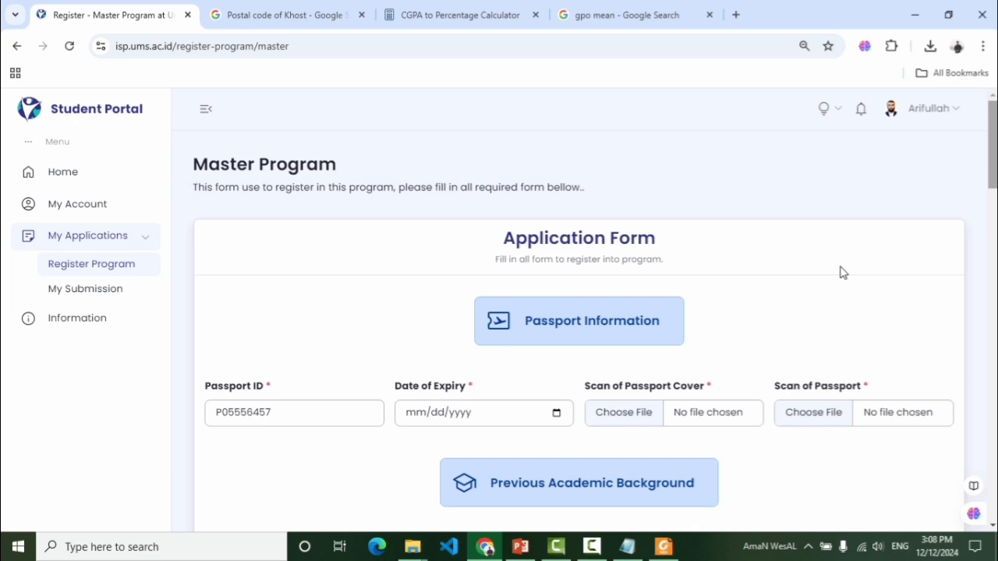